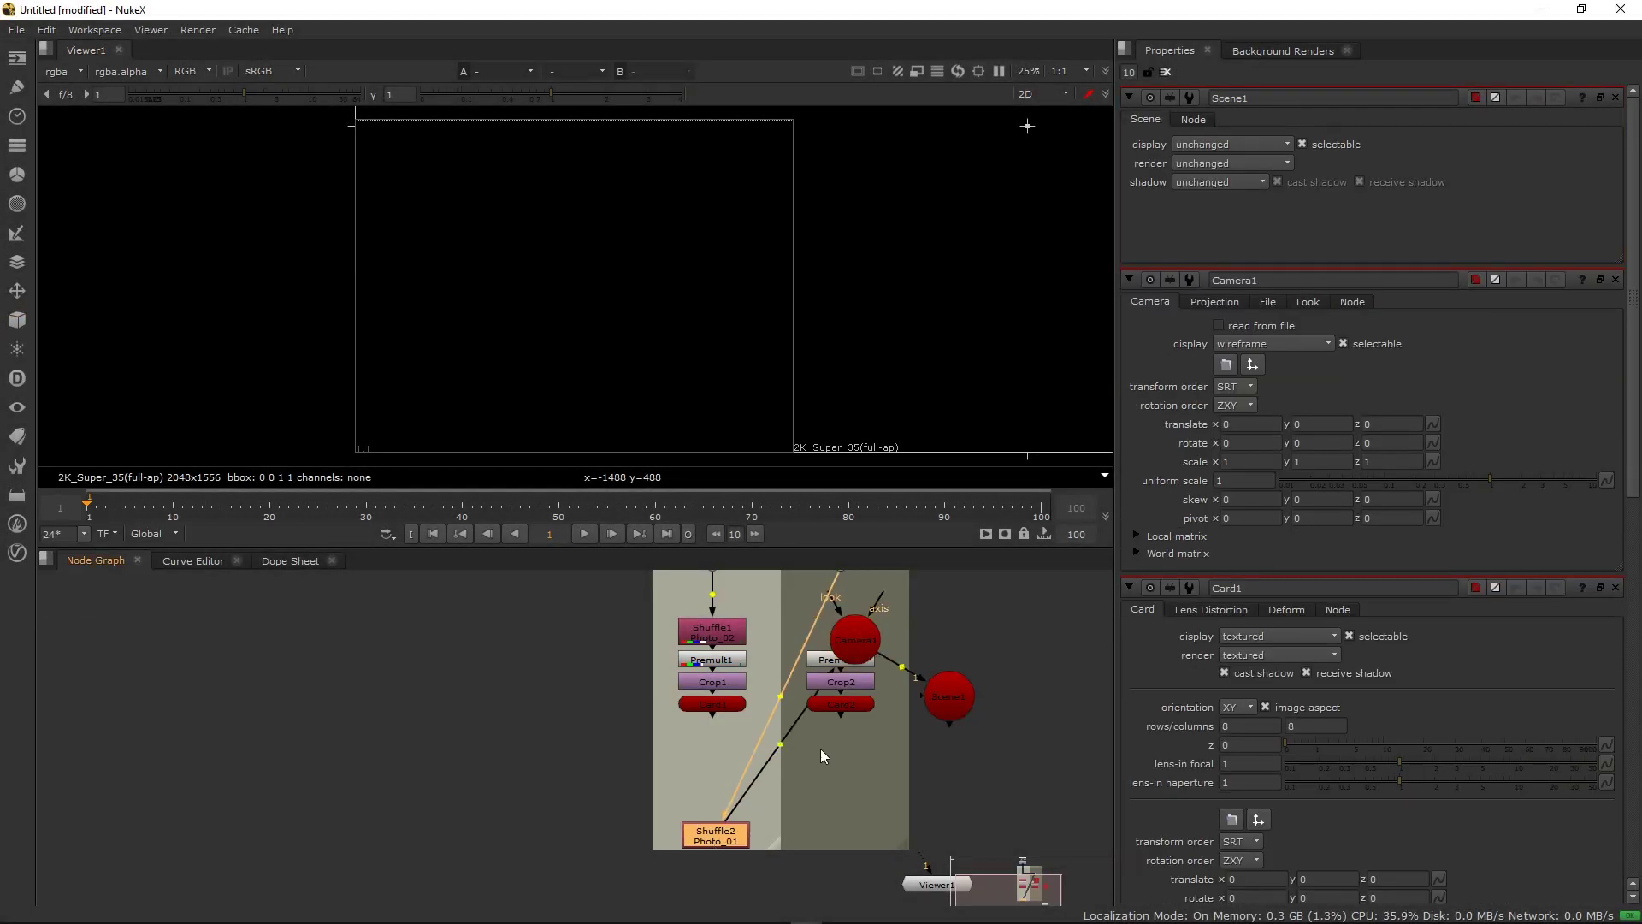
Set the project's full size format to 6288x3048 and center the format frame in the viewer
{"action": "scroll", "coordinate": [858, 753], "scroll_direction": "down", "scroll_amount": 2}
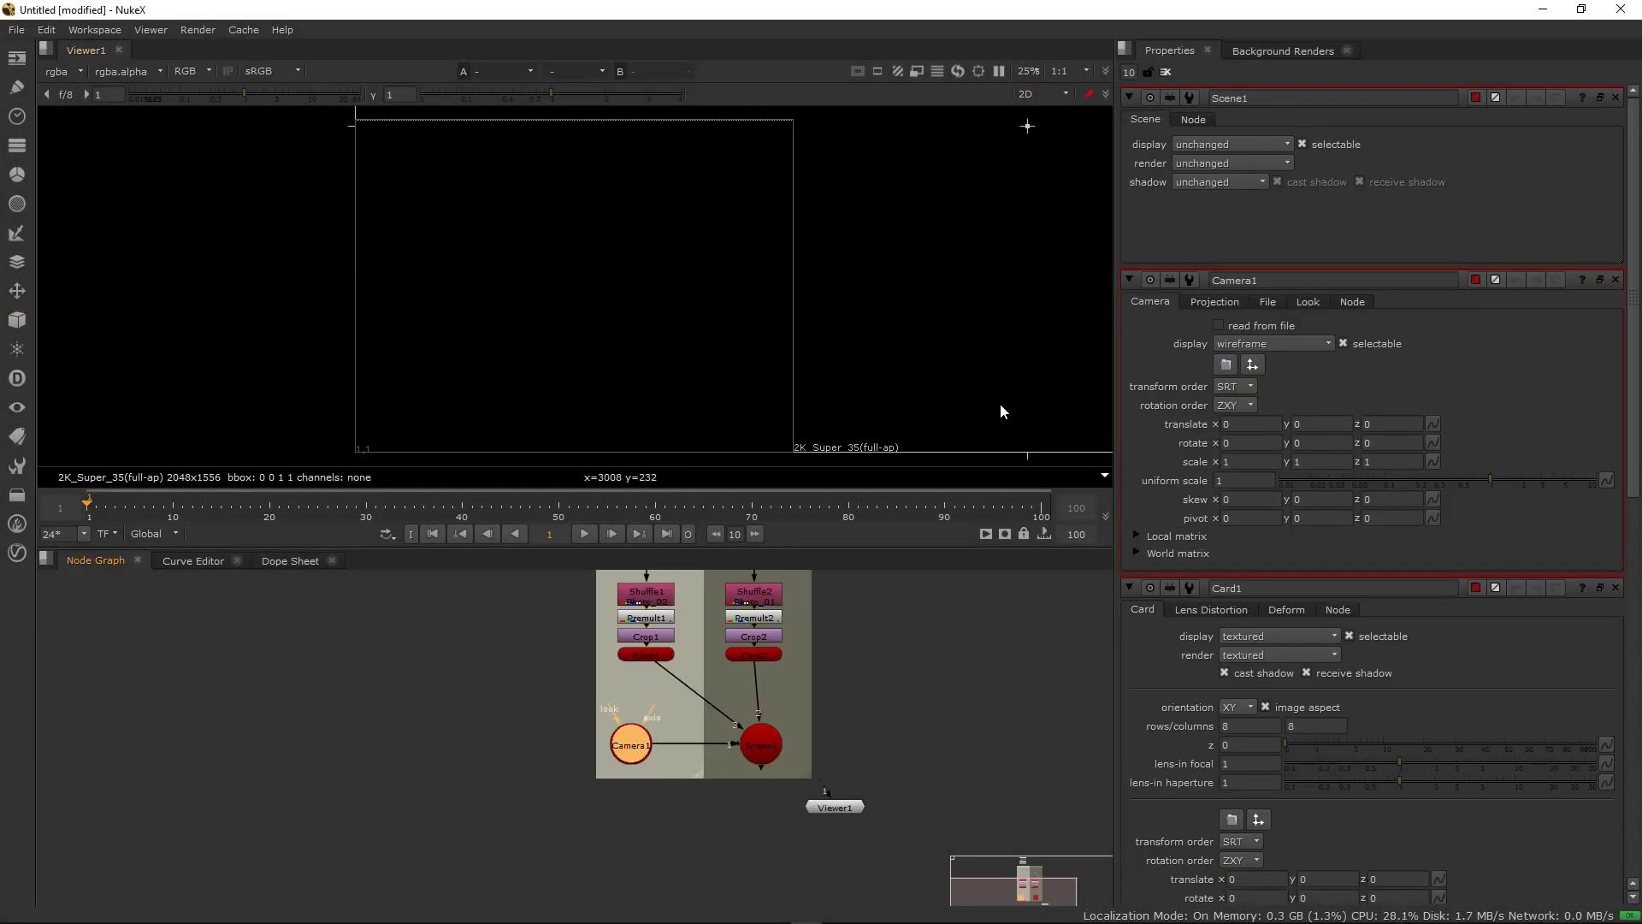
{"action": "scroll", "coordinate": [900, 357], "scroll_direction": "down", "scroll_amount": 4}
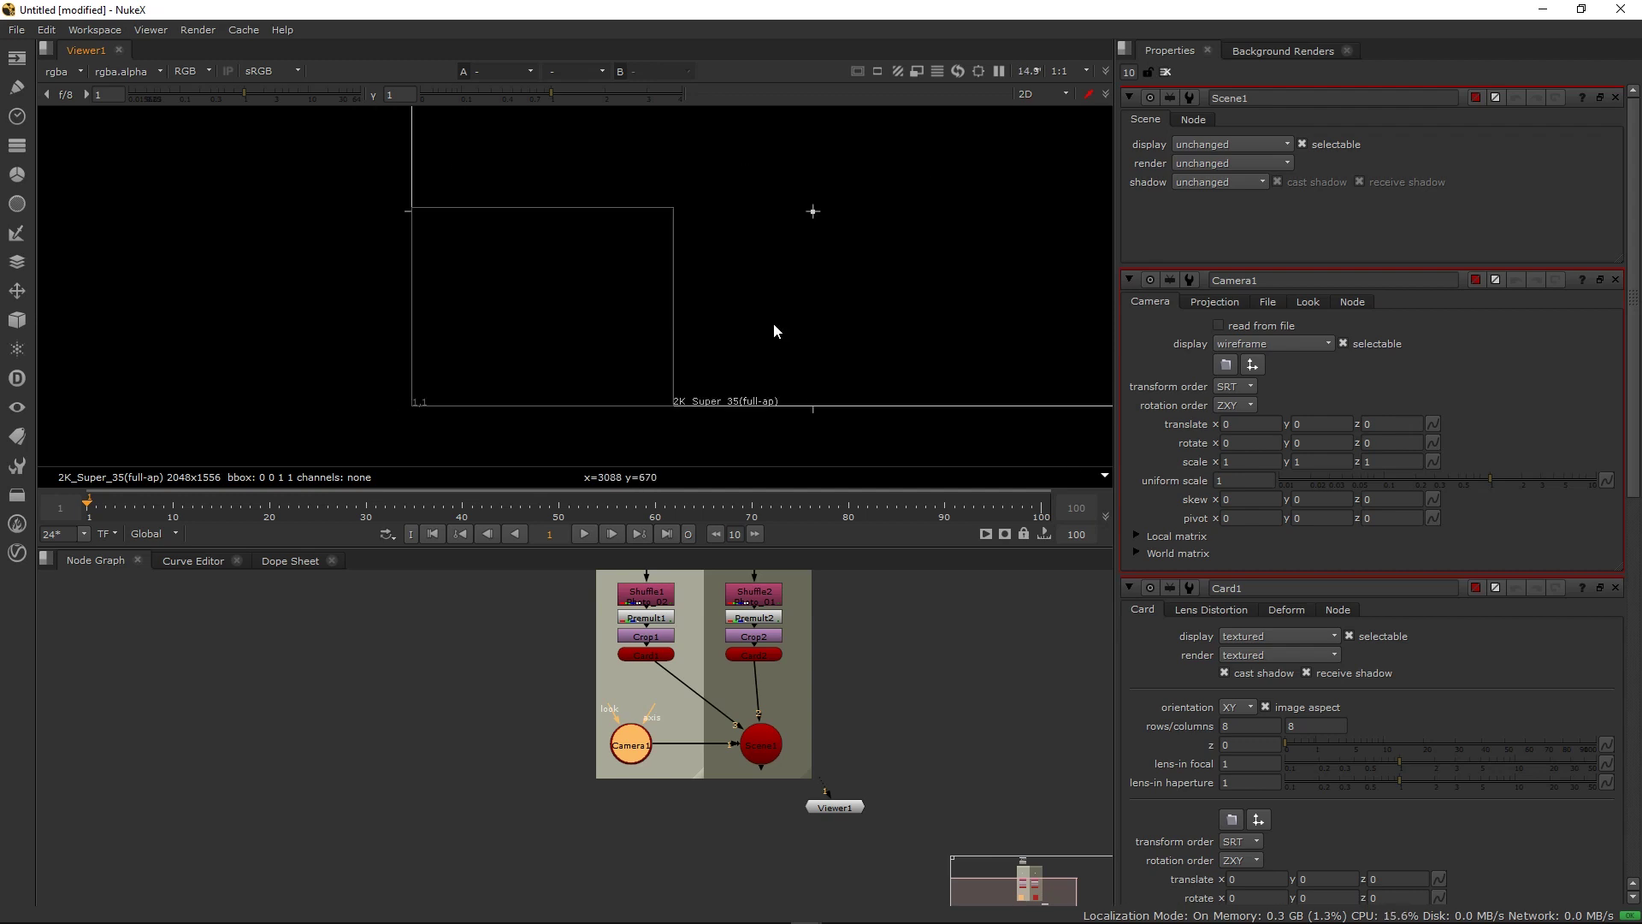
{"action": "left_click_drag", "start_coordinate": [773, 323], "coordinate": [716, 331]}
{"action": "left_click", "coordinate": [834, 806]}
{"action": "key", "text": "s"}
{"action": "left_click", "coordinate": [1253, 614]}
{"action": "left_click", "coordinate": [1320, 870]}
{"action": "scroll", "coordinate": [602, 373], "scroll_direction": "down", "scroll_amount": 3}
{"action": "left_click_drag", "start_coordinate": [601, 373], "coordinate": [812, 381]}
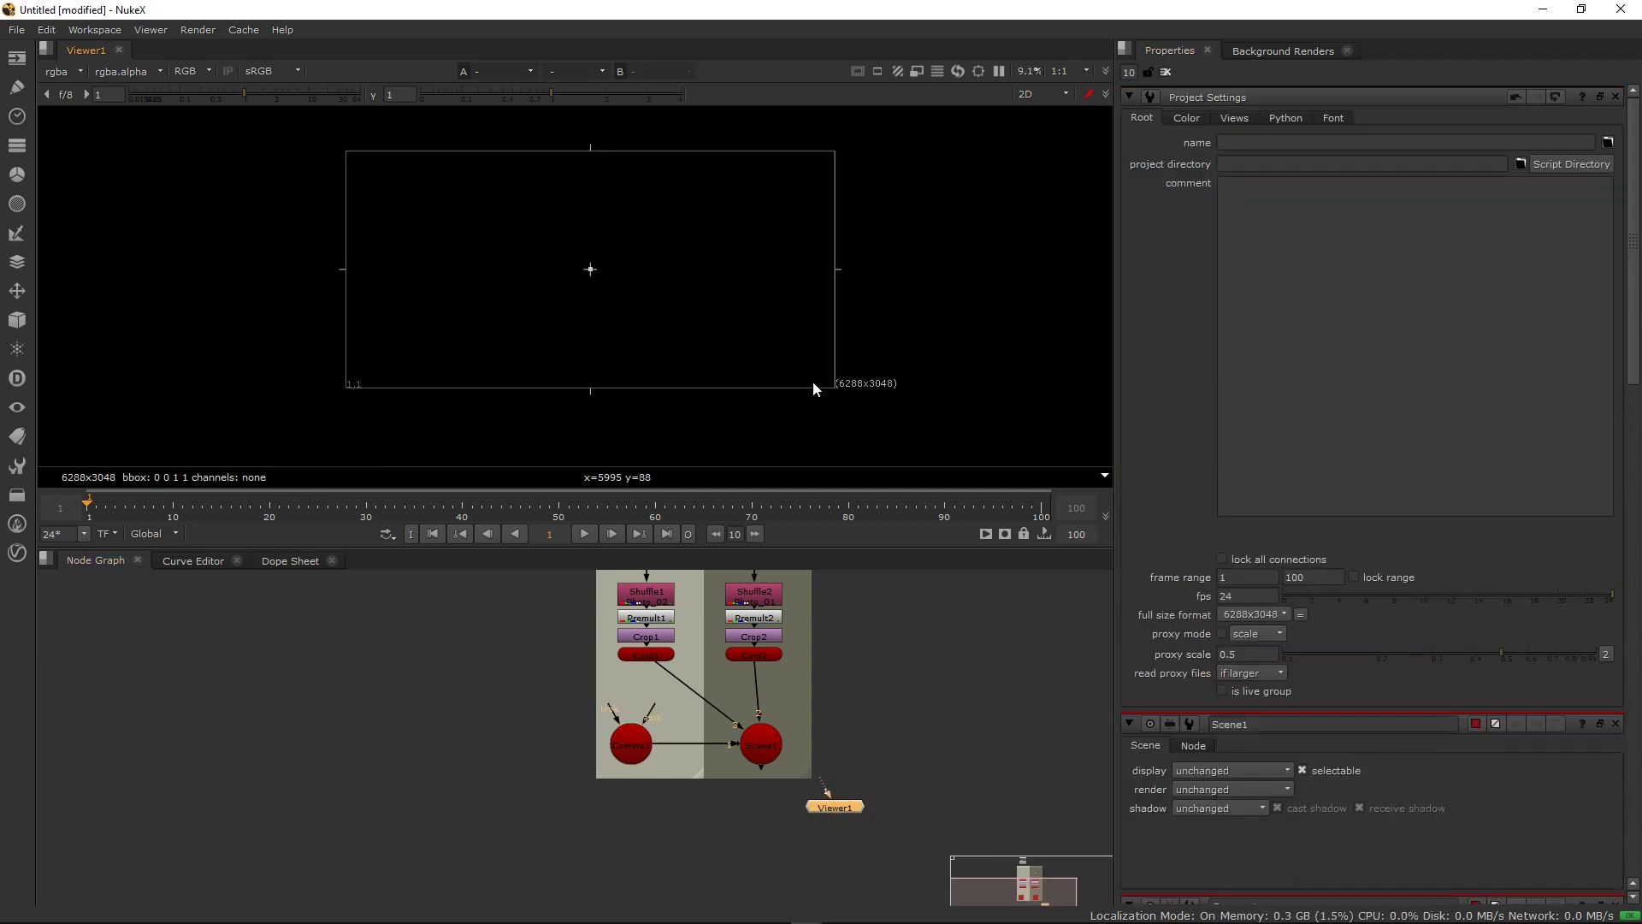
Move the camera node outside the backdrops and connect the Viewer to the Scene node, placing it below the scene
{"action": "left_click_drag", "start_coordinate": [637, 756], "coordinate": [982, 735]}
{"action": "left_click_drag", "start_coordinate": [823, 786], "coordinate": [761, 748]}
{"action": "left_click_drag", "start_coordinate": [826, 808], "coordinate": [759, 871]}
Add a ScanlineRender node between the Scene and the Viewer and connect its cam input to the camera
{"action": "key", "text": "Tab"}
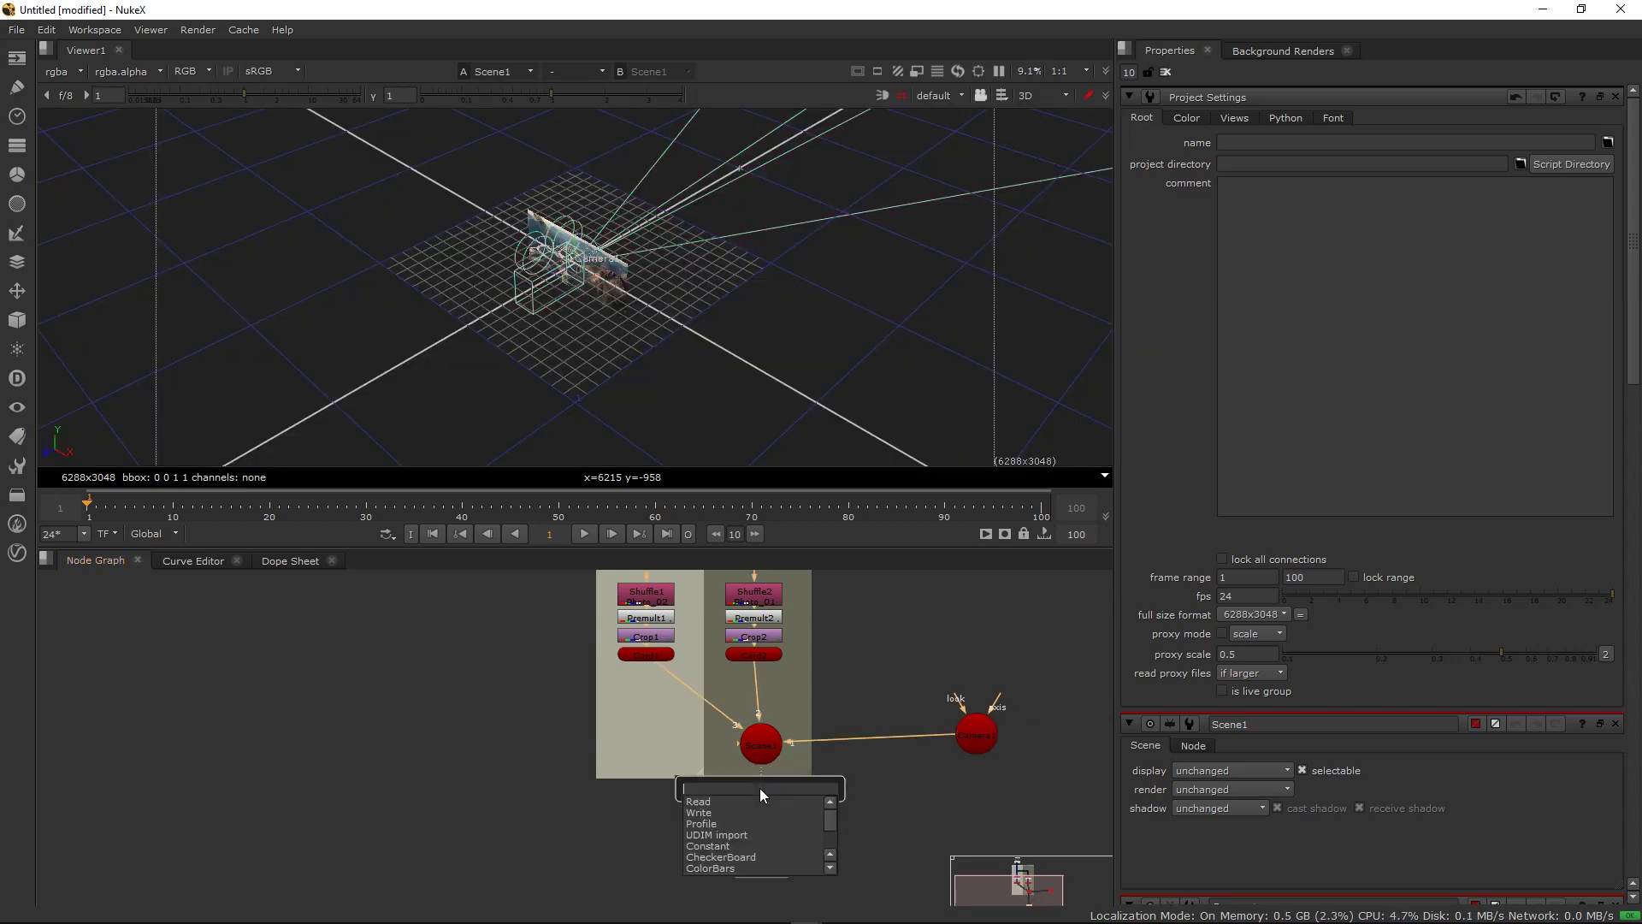
{"action": "left_click_drag", "start_coordinate": [759, 789], "coordinate": [684, 790]}
{"action": "type", "text": "scan"}
{"action": "key", "text": "Return"}
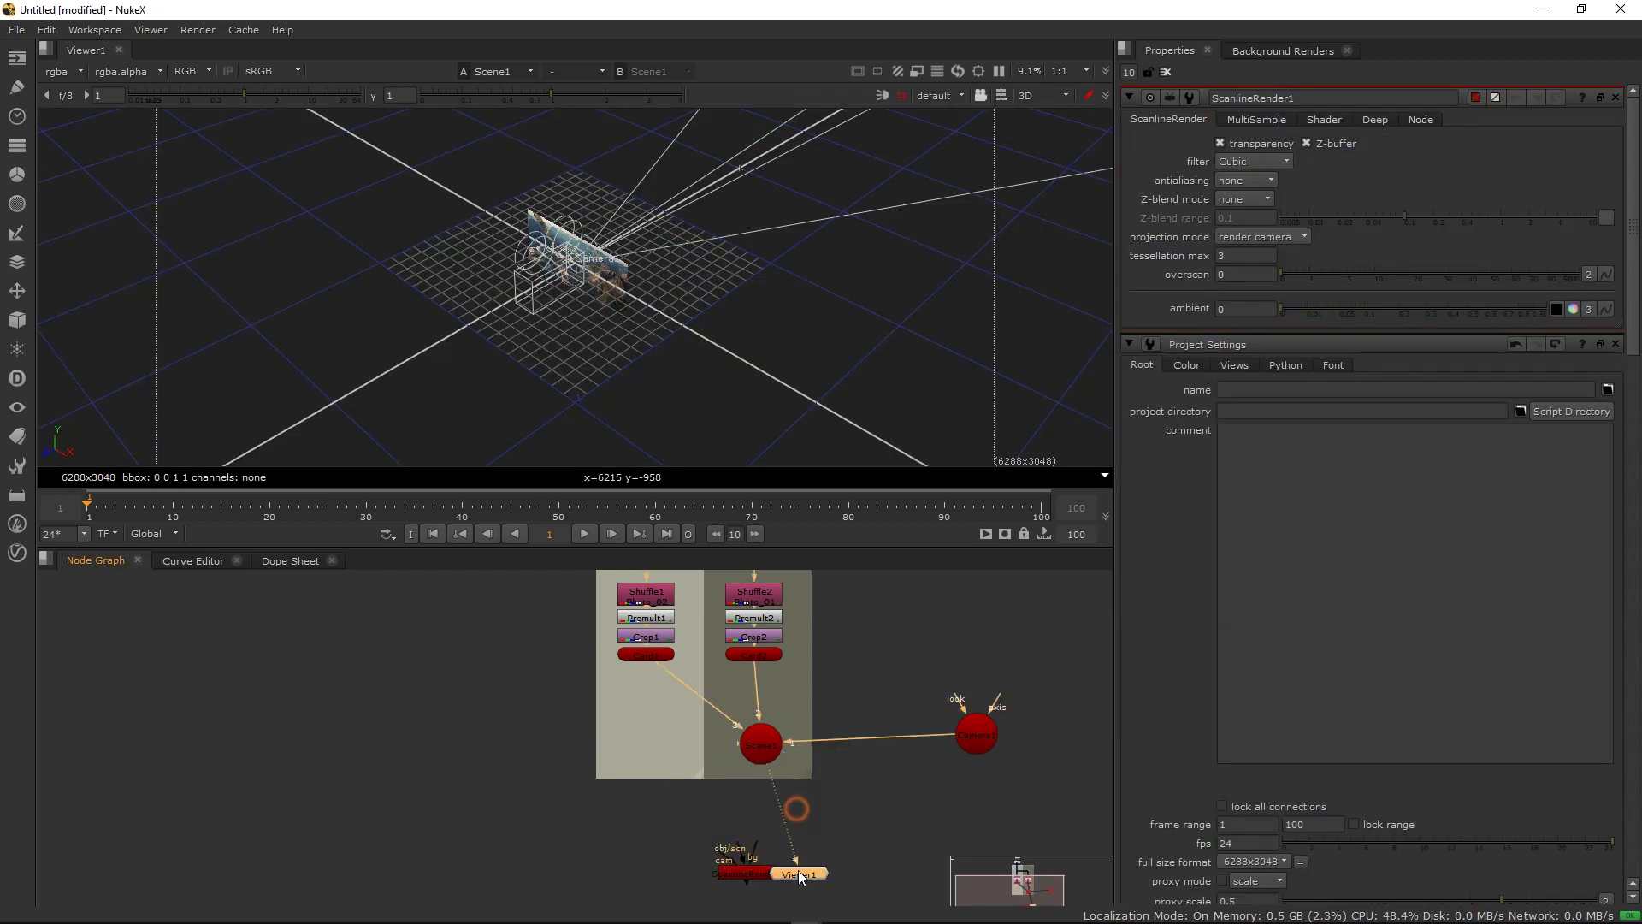
{"action": "left_click_drag", "start_coordinate": [781, 804], "coordinate": [781, 814]}
{"action": "left_click_drag", "start_coordinate": [757, 802], "coordinate": [977, 735]}
Switch the viewer between the 2D render and the 3D scene to compare both views
{"action": "scroll", "coordinate": [698, 310], "scroll_direction": "up", "scroll_amount": 3}
{"action": "key", "text": "Tab"}
{"action": "key", "text": "Tab"}
{"action": "key", "text": "Tab"}
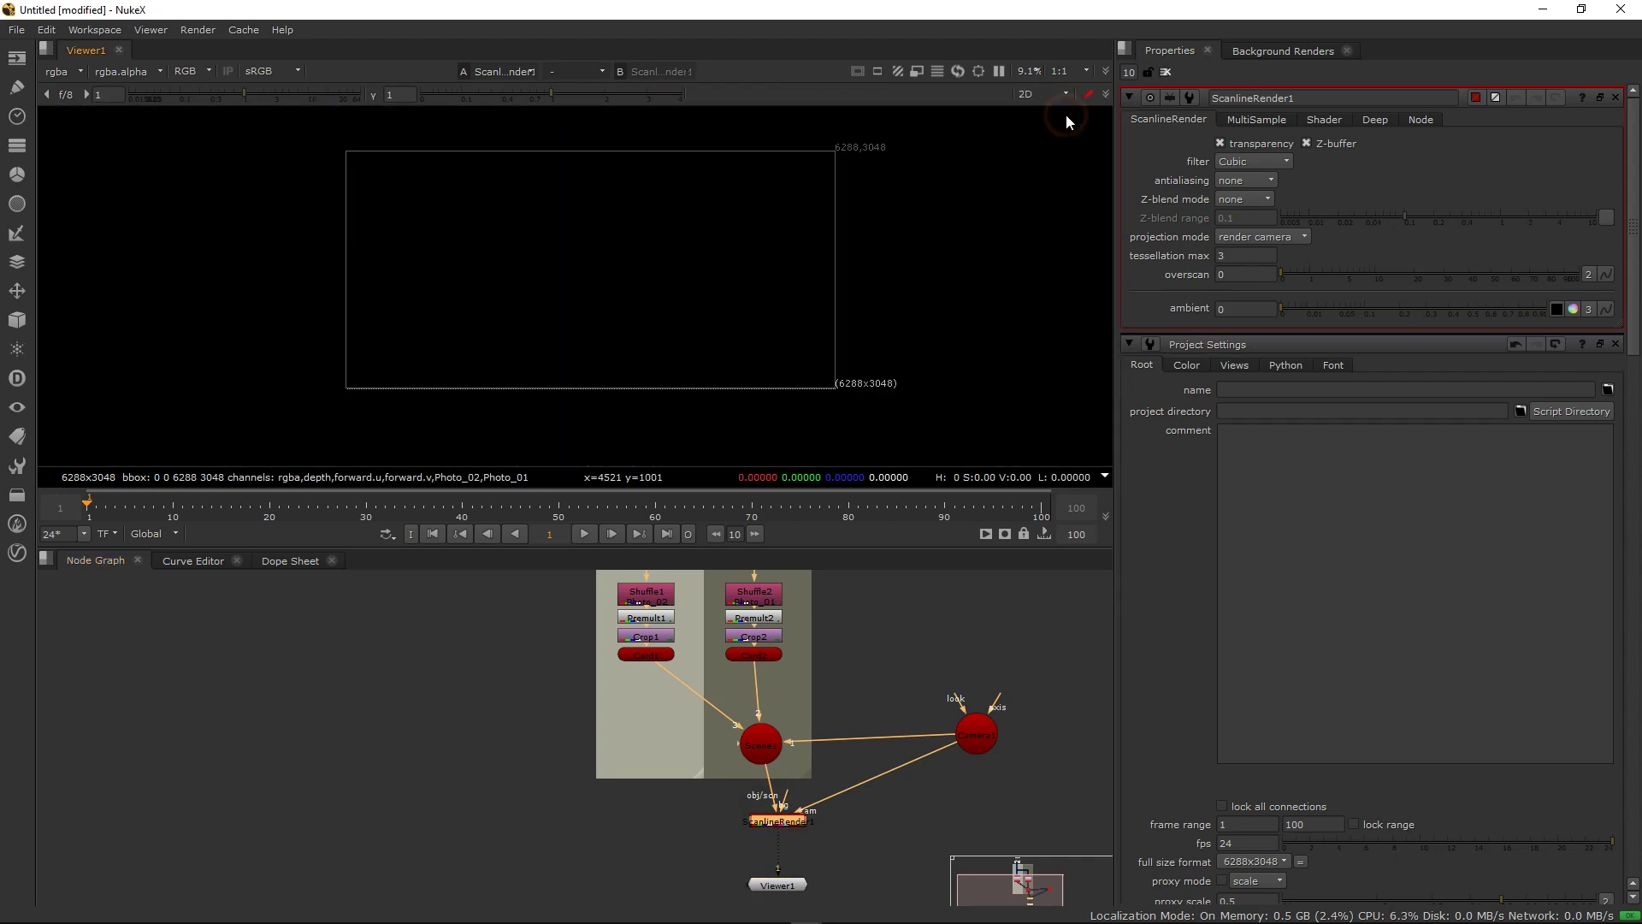
{"action": "left_click", "coordinate": [1055, 94]}
{"action": "left_click", "coordinate": [1057, 121]}
{"action": "key", "text": "Tab"}
{"action": "left_click", "coordinate": [1054, 93]}
{"action": "left_click", "coordinate": [1026, 124]}
Push the Photo 02 card back along Z to about -1.42 and open the Photo 01 card's properties
{"action": "double_click", "coordinate": [646, 654]}
{"action": "left_click_drag", "start_coordinate": [557, 281], "coordinate": [761, 162]}
{"action": "left_click_drag", "start_coordinate": [761, 163], "coordinate": [701, 307]}
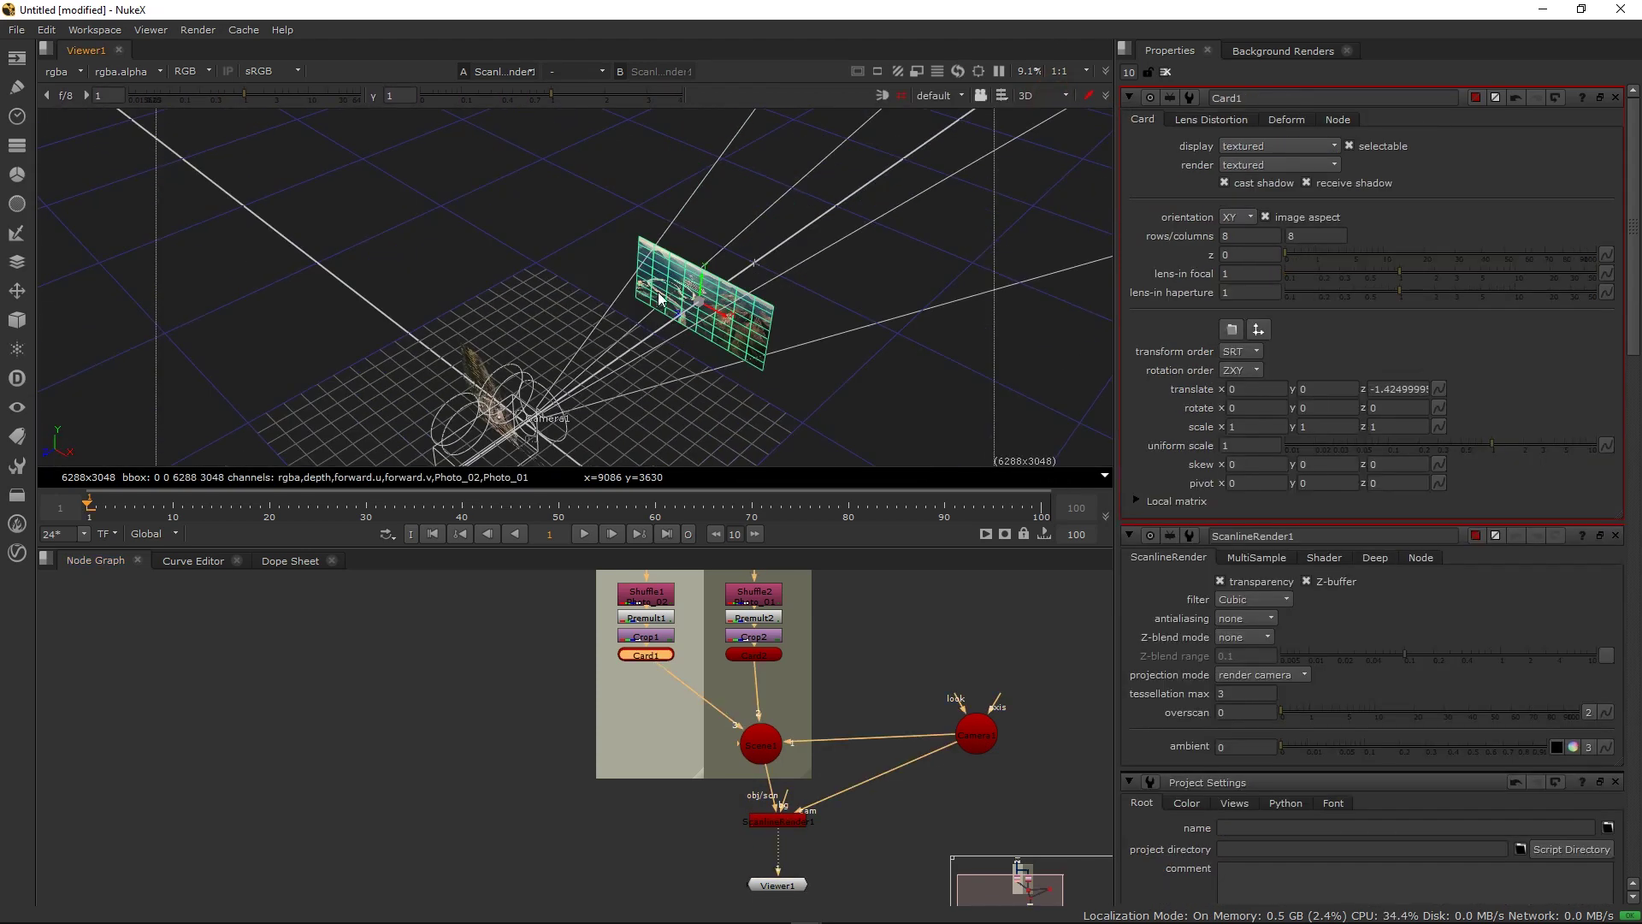
{"action": "left_click_drag", "start_coordinate": [701, 307], "coordinate": [715, 298]}
{"action": "double_click", "coordinate": [749, 657]}
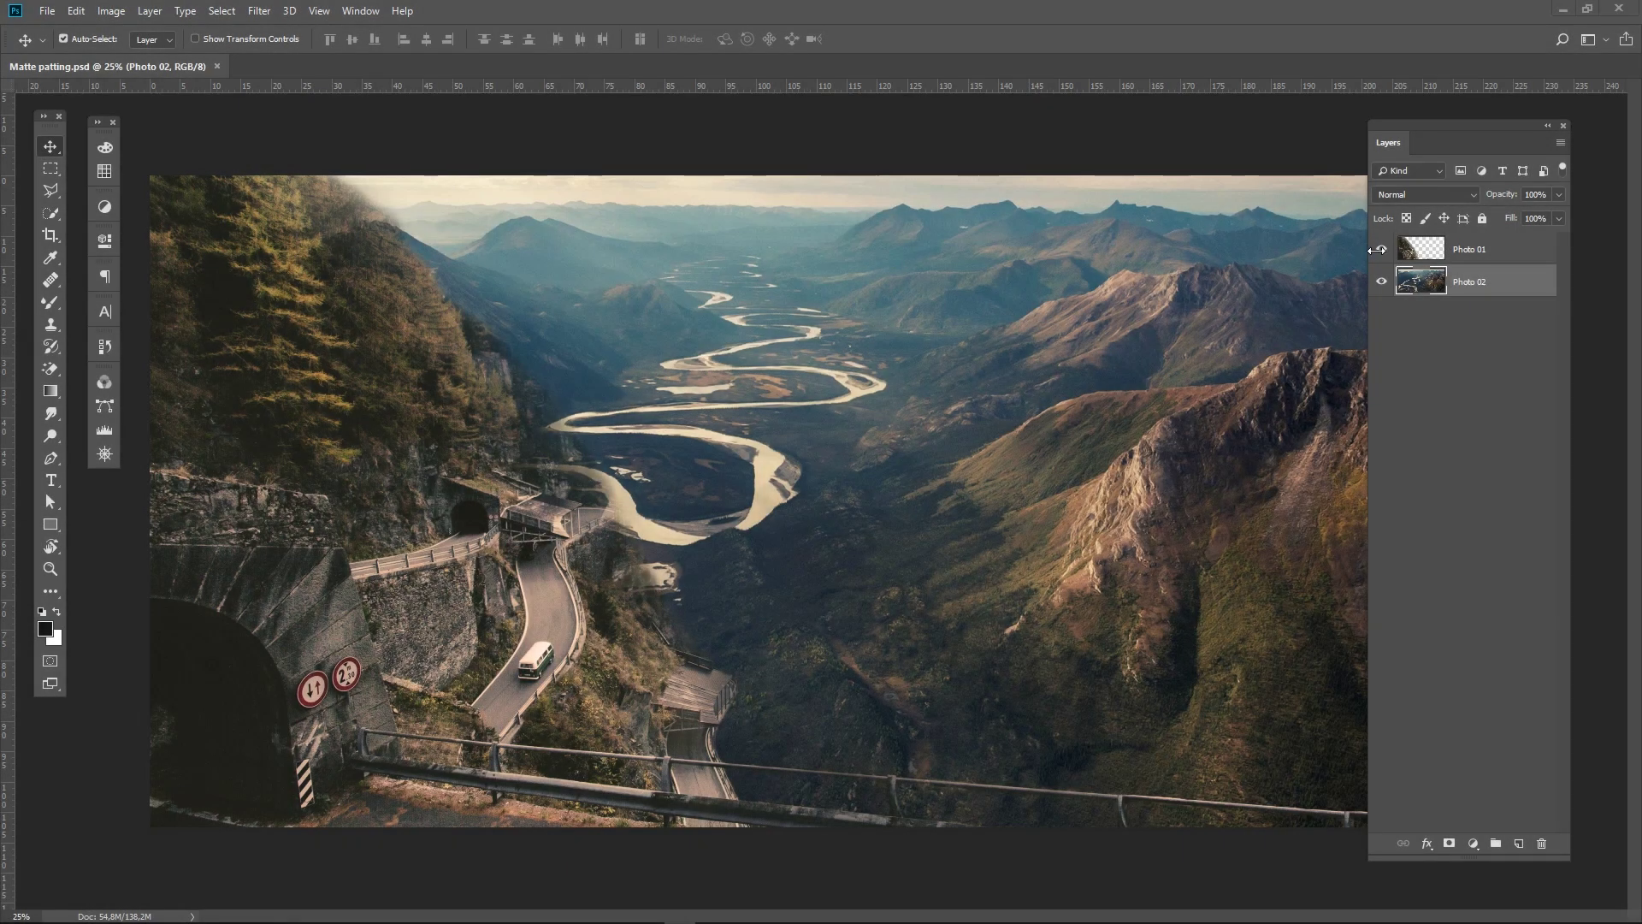
In Photoshop, hide and show the Photo 01 and Photo 02 layers to examine what each one contains
{"action": "left_click", "coordinate": [1385, 250]}
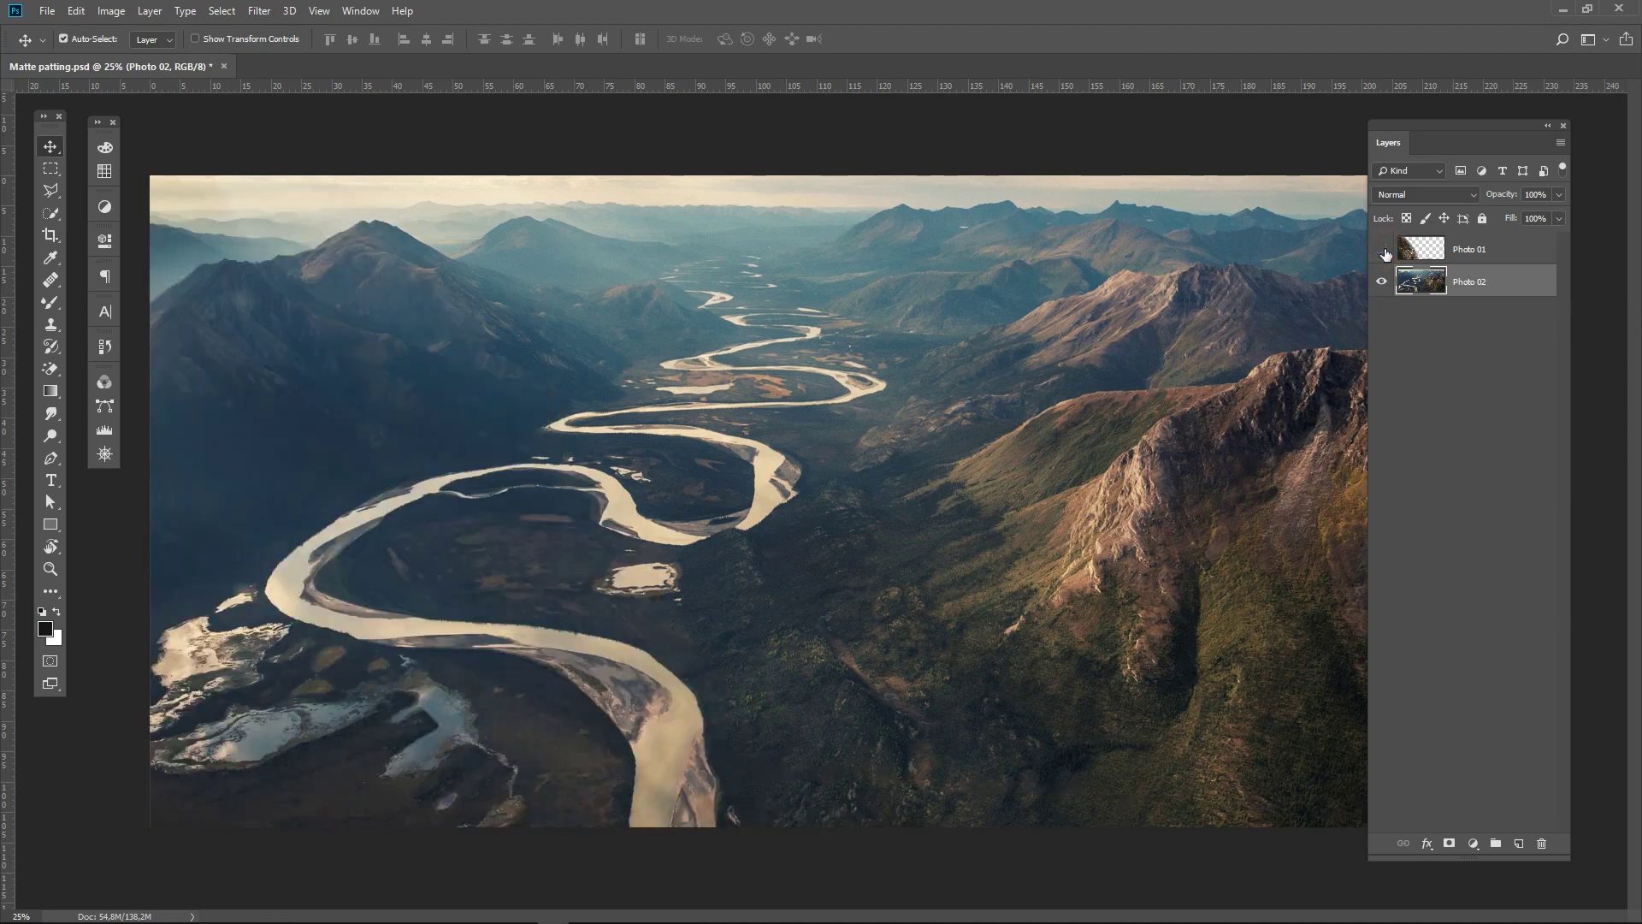
{"action": "left_click", "coordinate": [1383, 249]}
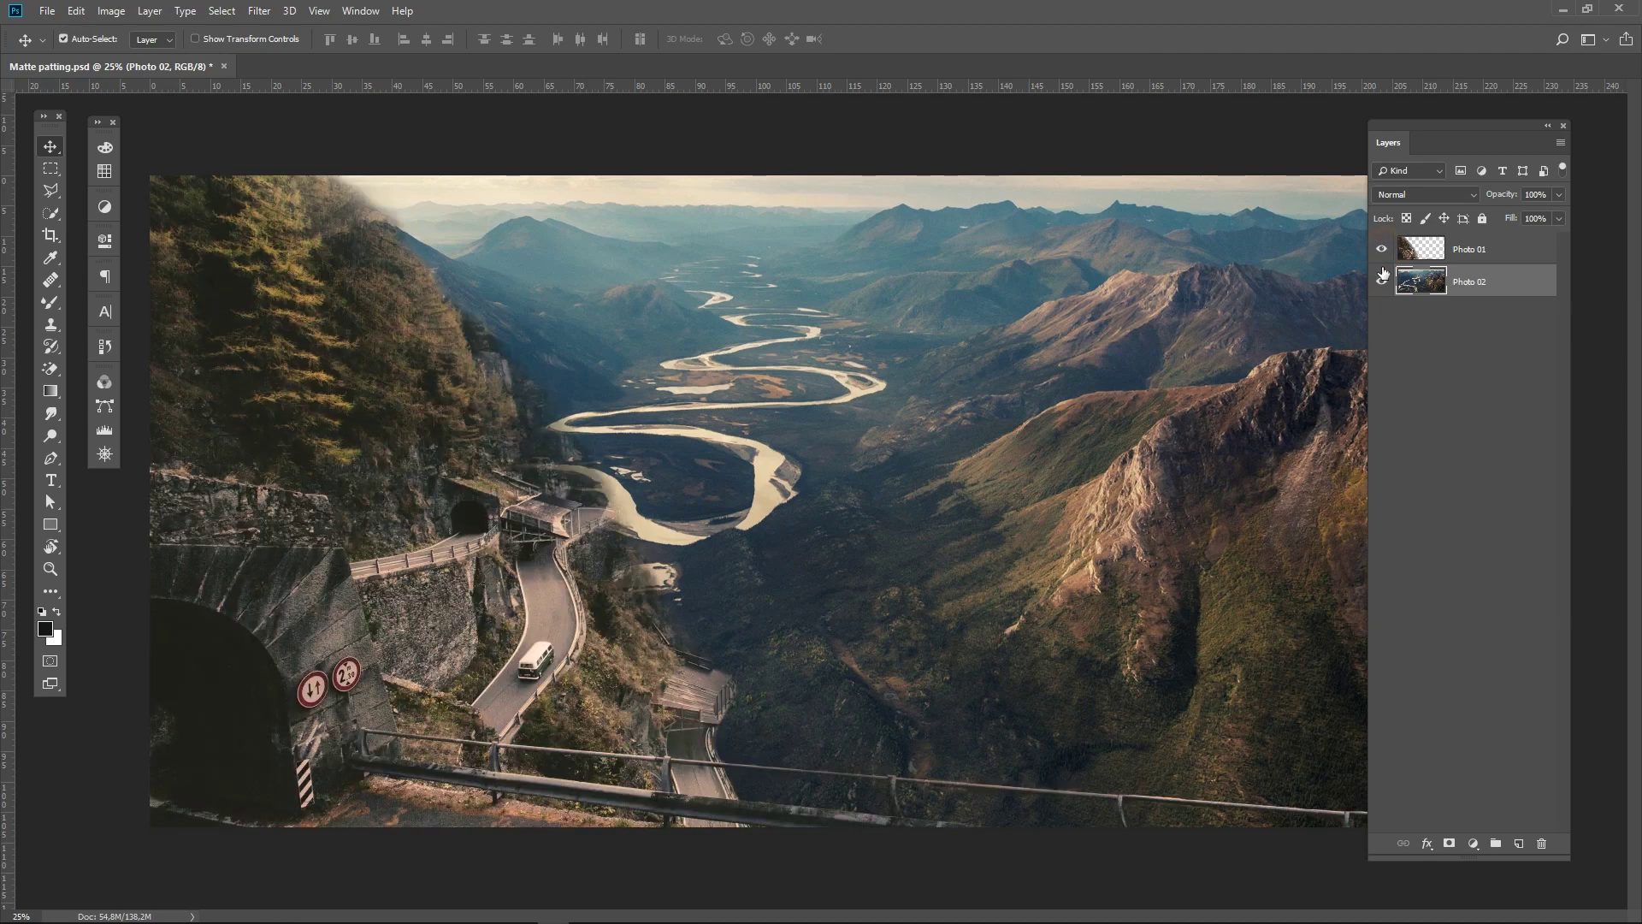
{"action": "left_click", "coordinate": [1381, 278]}
{"action": "left_click", "coordinate": [1381, 278]}
{"action": "left_click", "coordinate": [48, 12]}
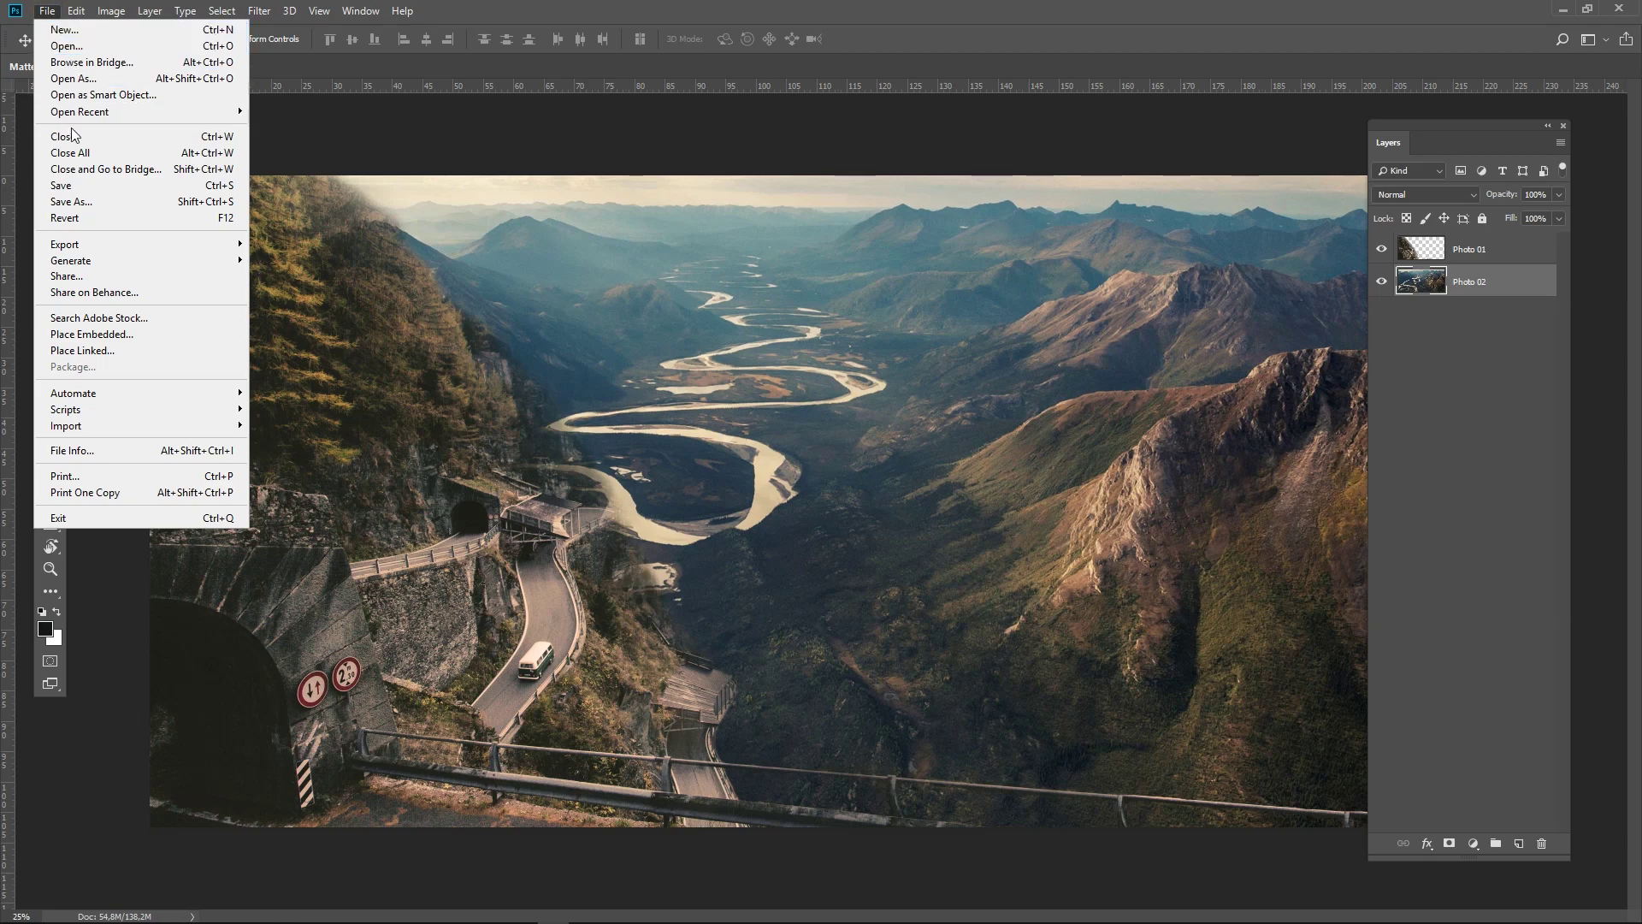
{"action": "left_click", "coordinate": [721, 592]}
Import Matte patting.psd from the mountains folder into the Nuke node graph
{"action": "mouse_move", "coordinate": [145, 910]}
{"action": "left_click", "coordinate": [159, 869]}
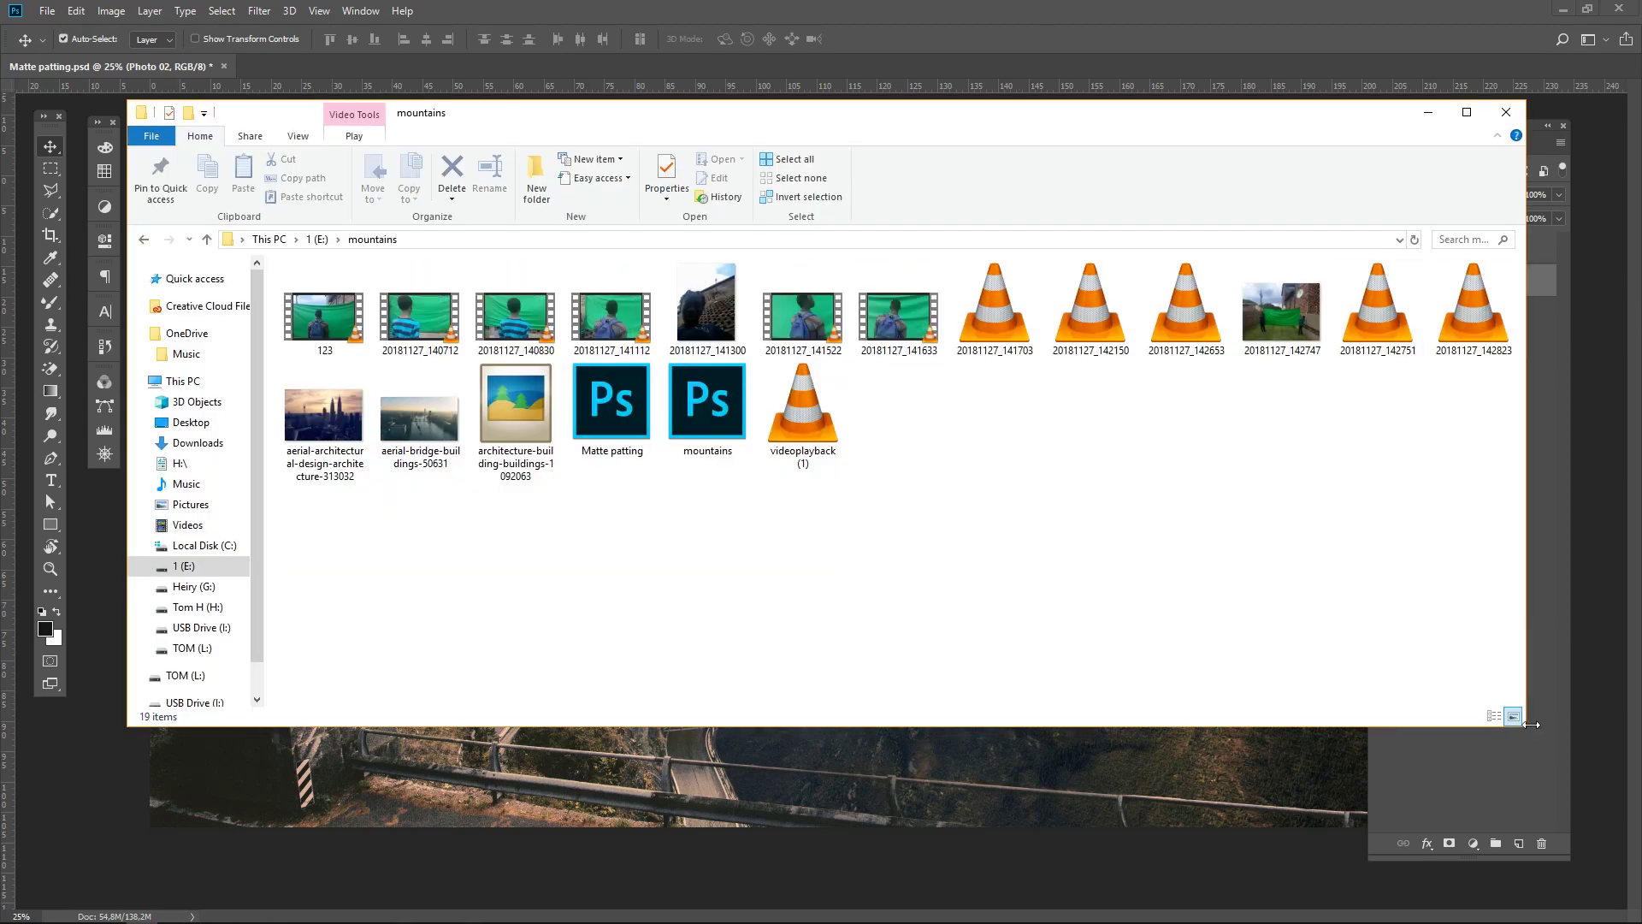
{"action": "left_click_drag", "start_coordinate": [1526, 726], "coordinate": [1135, 694]}
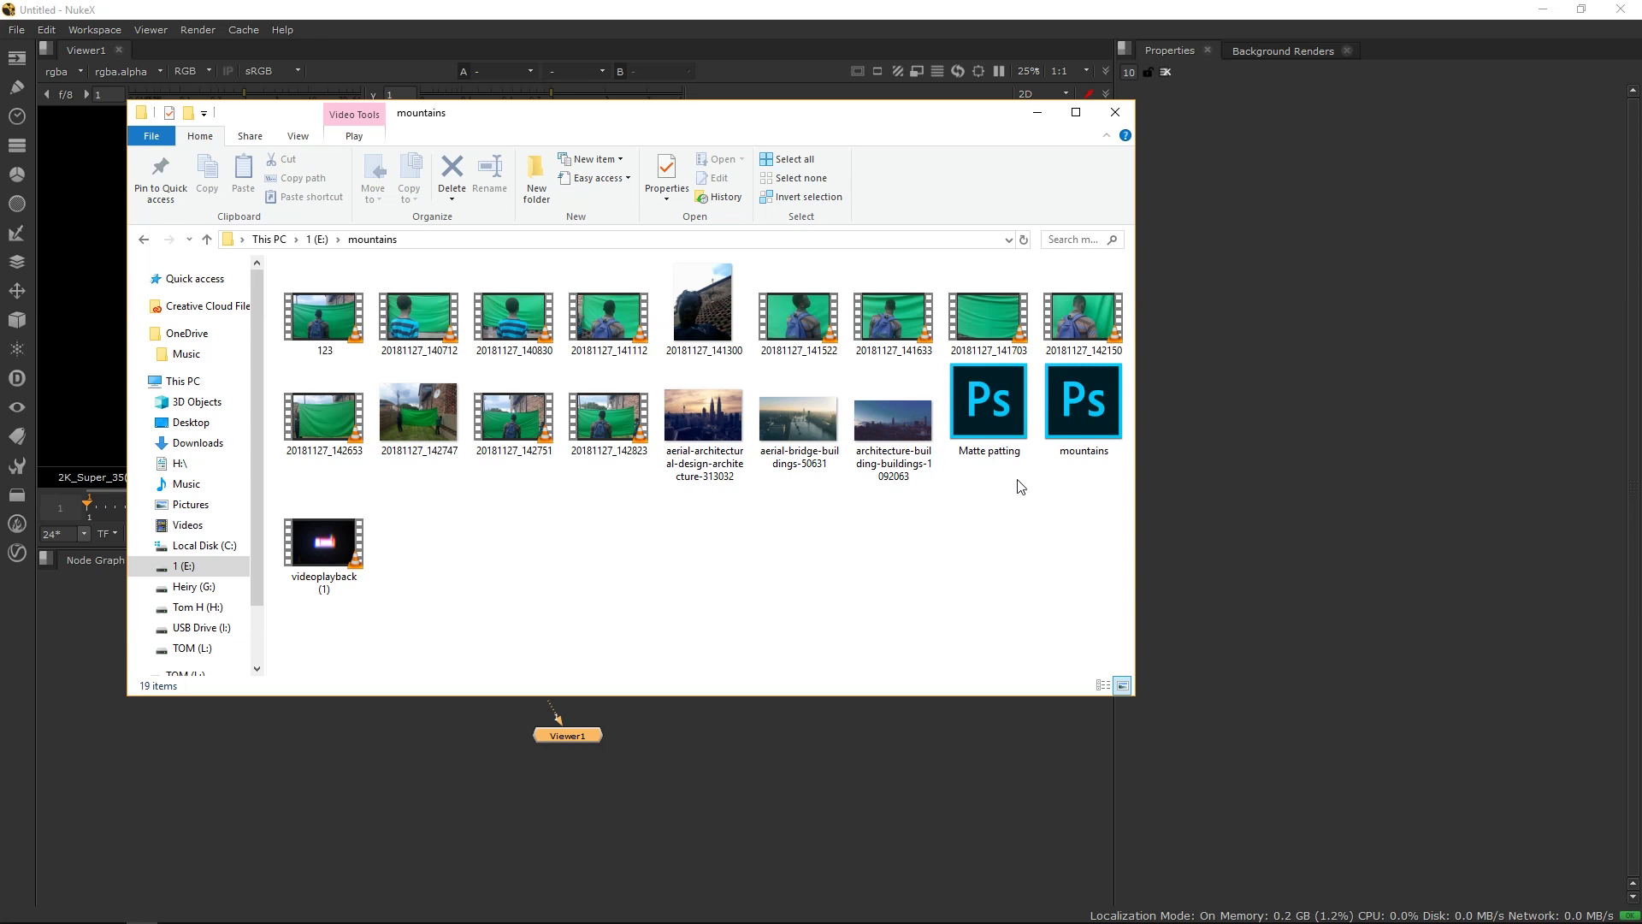
{"action": "left_click_drag", "start_coordinate": [999, 419], "coordinate": [866, 782]}
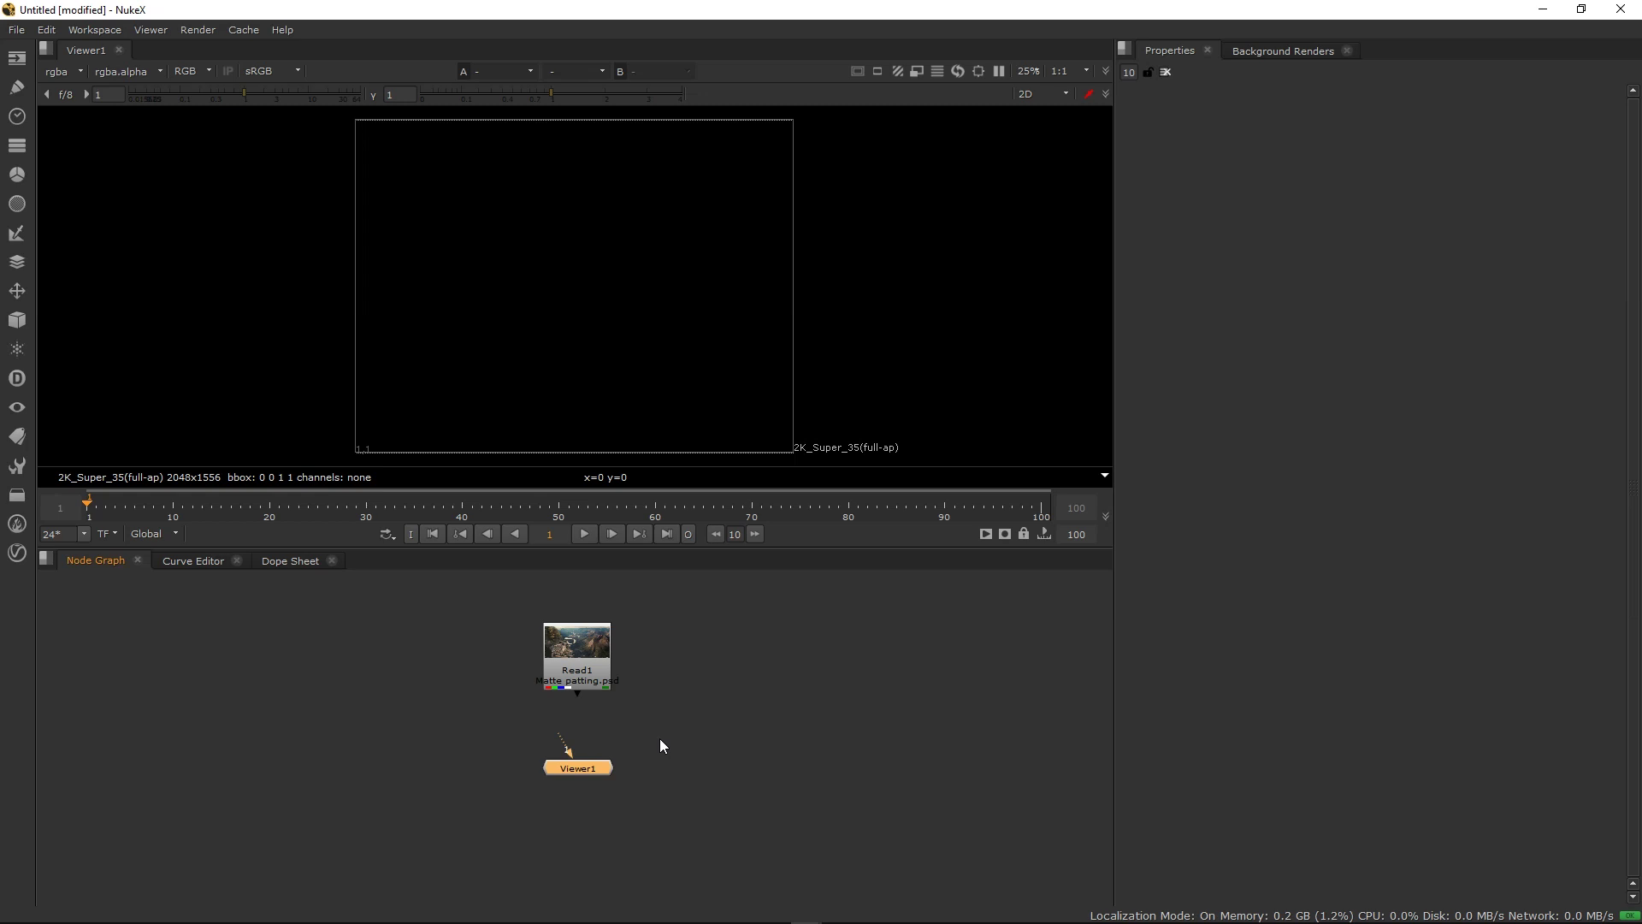
Break out the layers of the imported PSD and move the Viewer node out of the generated backdrops
{"action": "double_click", "coordinate": [587, 657]}
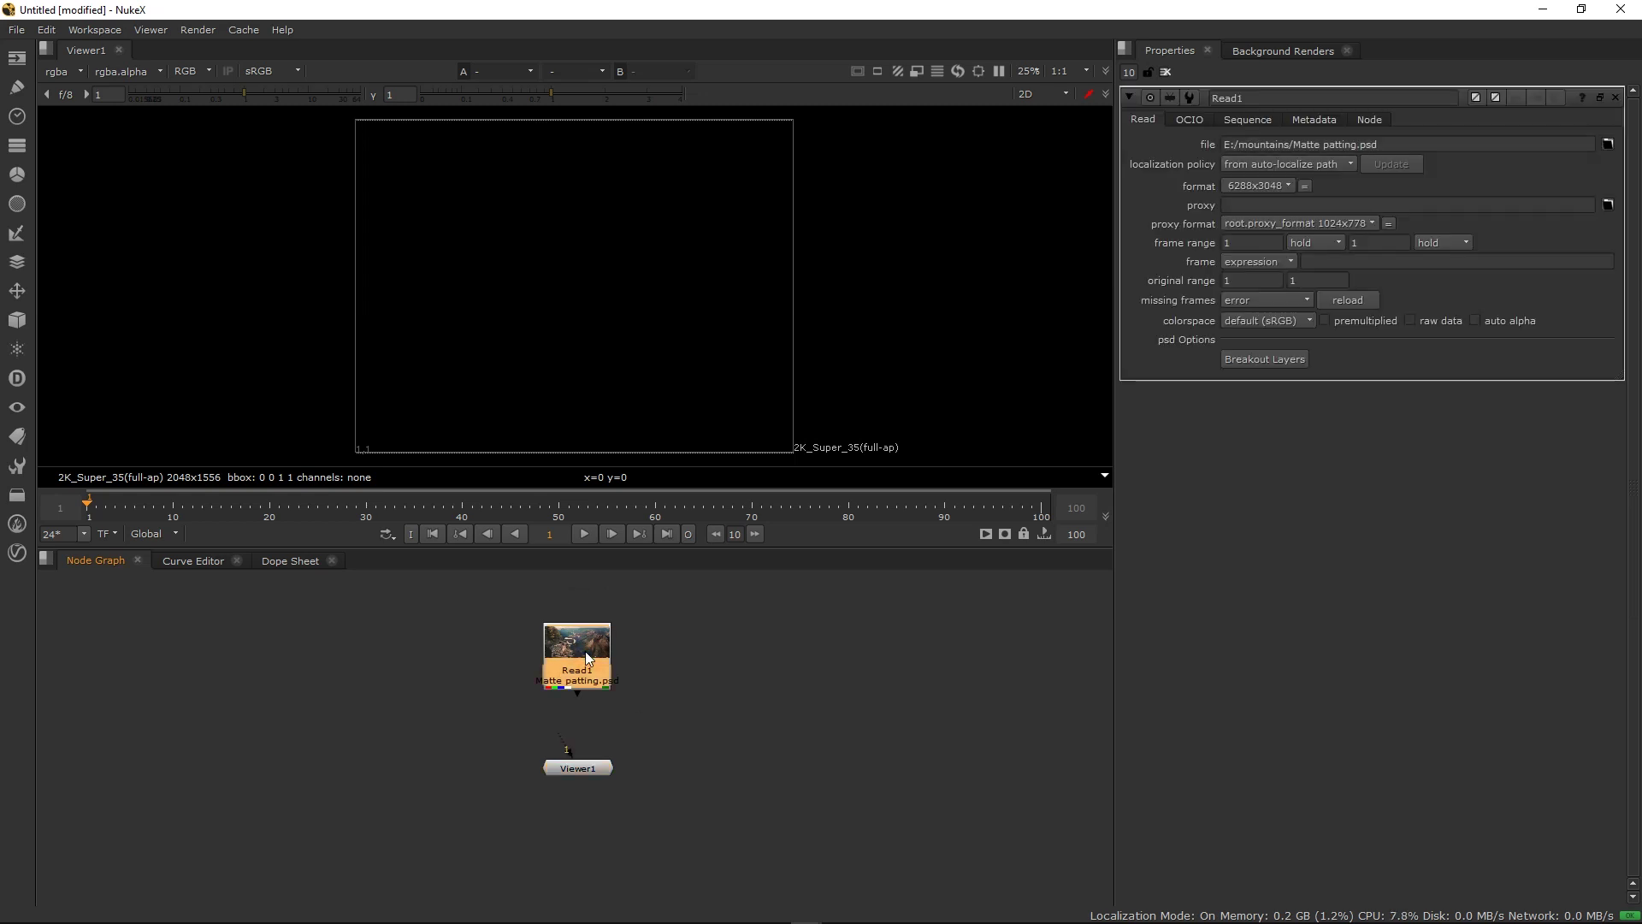
{"action": "left_click", "coordinate": [1262, 359]}
{"action": "scroll", "coordinate": [748, 773], "scroll_direction": "down", "scroll_amount": 2}
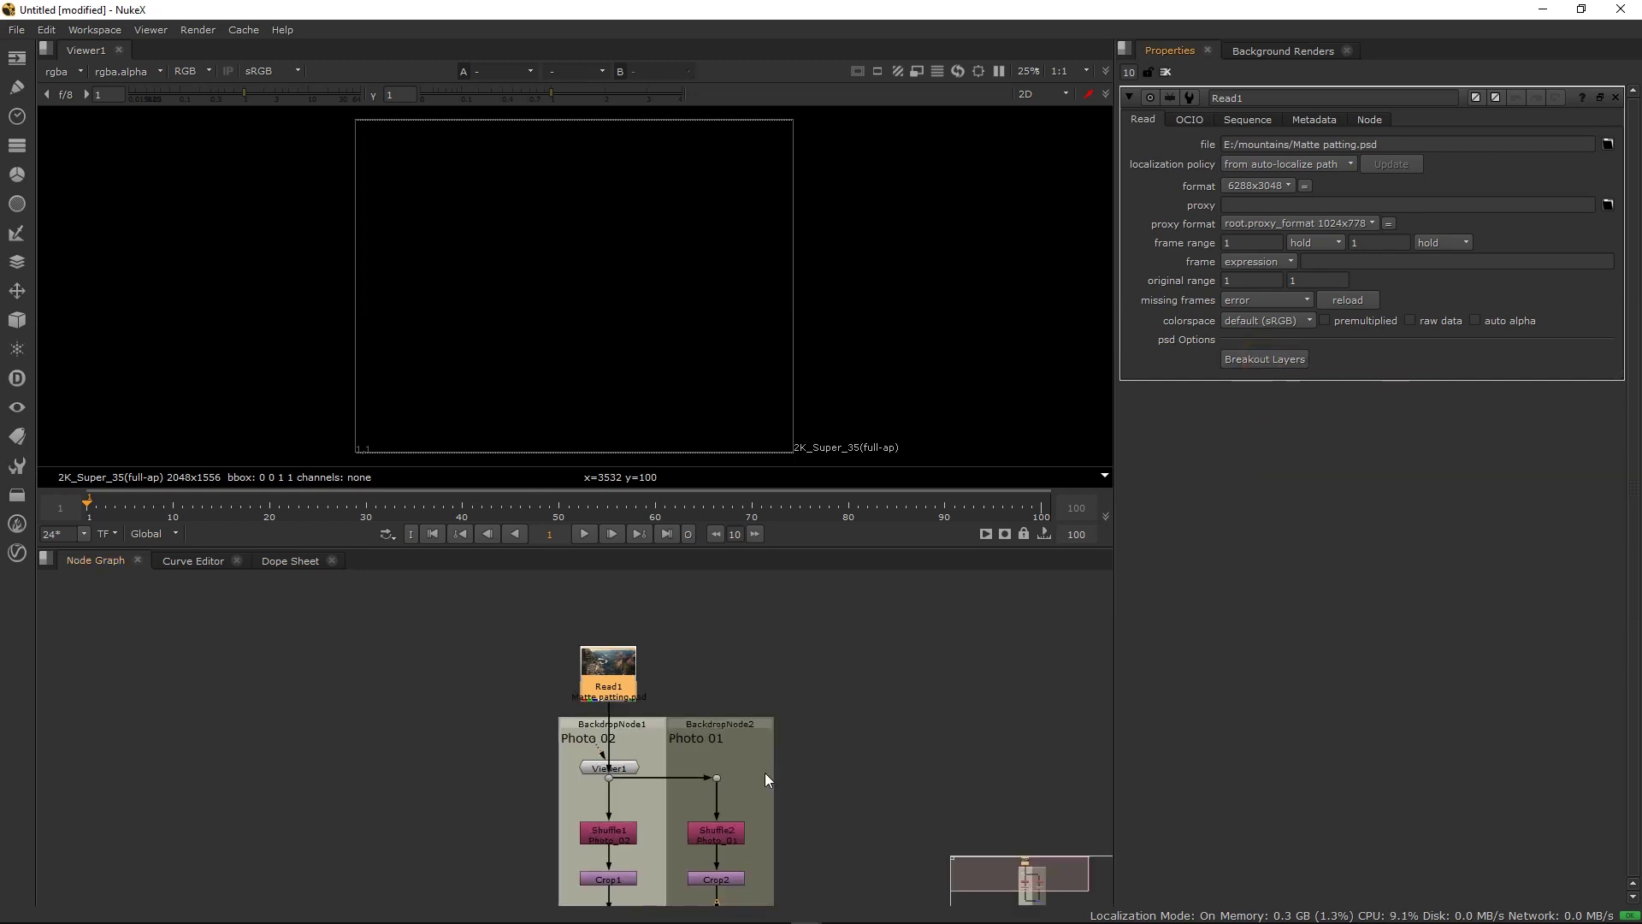
{"action": "left_click_drag", "start_coordinate": [764, 772], "coordinate": [762, 599]}
{"action": "left_click", "coordinate": [592, 598]}
{"action": "left_click_drag", "start_coordinate": [591, 598], "coordinate": [779, 874]}
Delete the Crop and merge nodes below the two Shuffle nodes
{"action": "scroll", "coordinate": [812, 858], "scroll_direction": "up", "scroll_amount": 1}
{"action": "middle_click", "coordinate": [804, 823]}
{"action": "scroll", "coordinate": [715, 767], "scroll_direction": "up", "scroll_amount": 3}
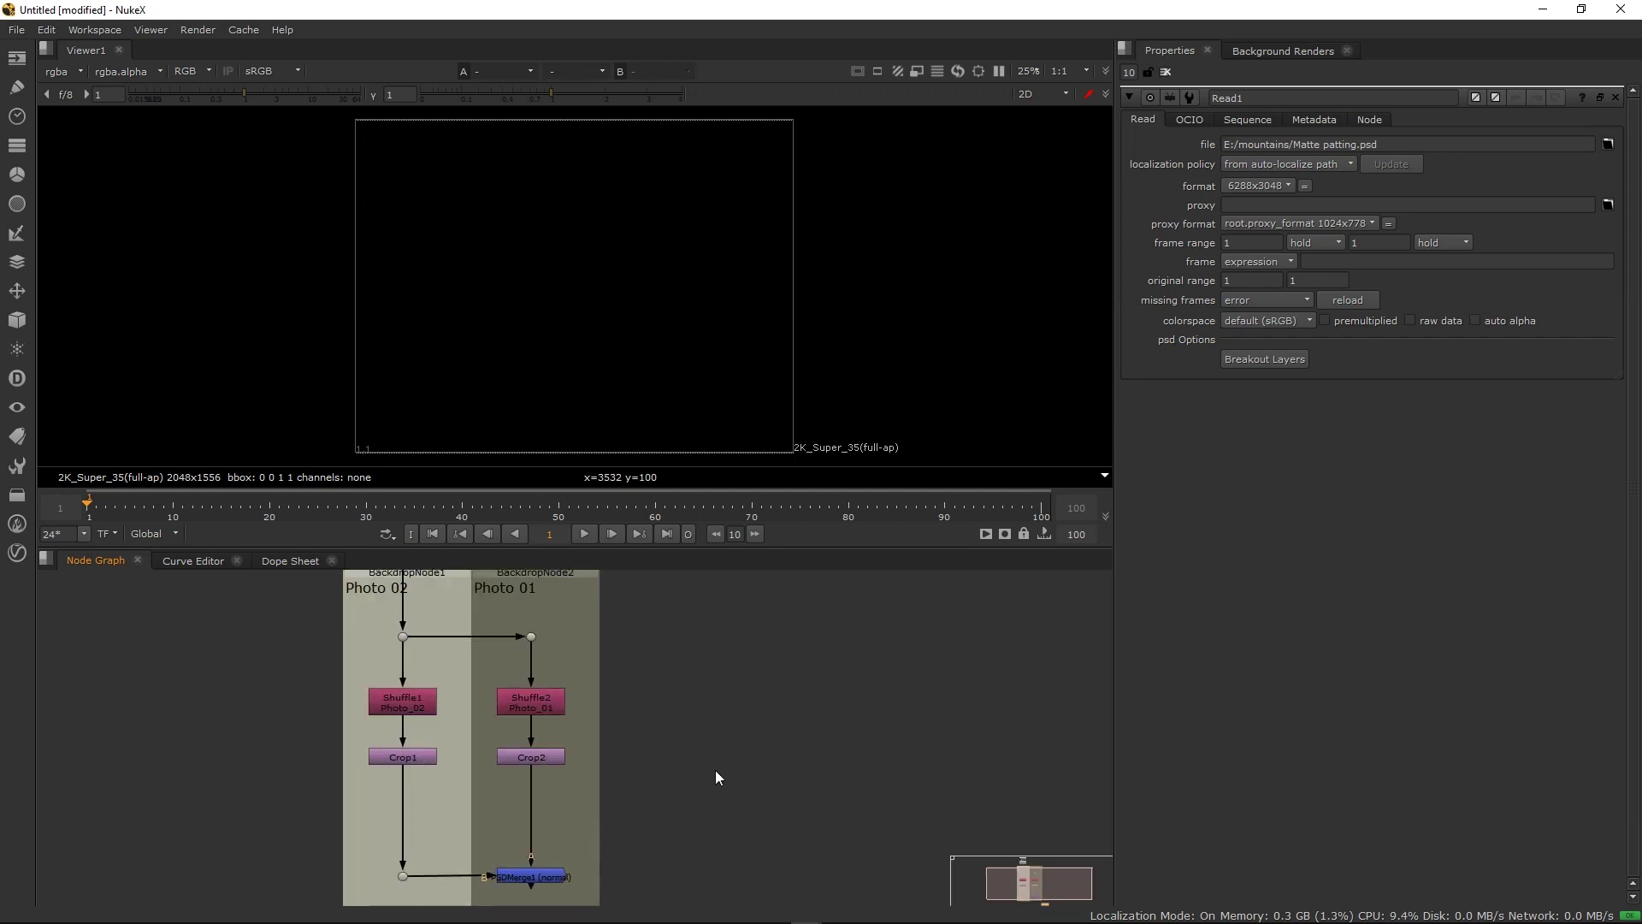
{"action": "left_click_drag", "start_coordinate": [643, 793], "coordinate": [929, 664]}
{"action": "left_click_drag", "start_coordinate": [597, 600], "coordinate": [969, 771]}
{"action": "key", "text": "Delete"}
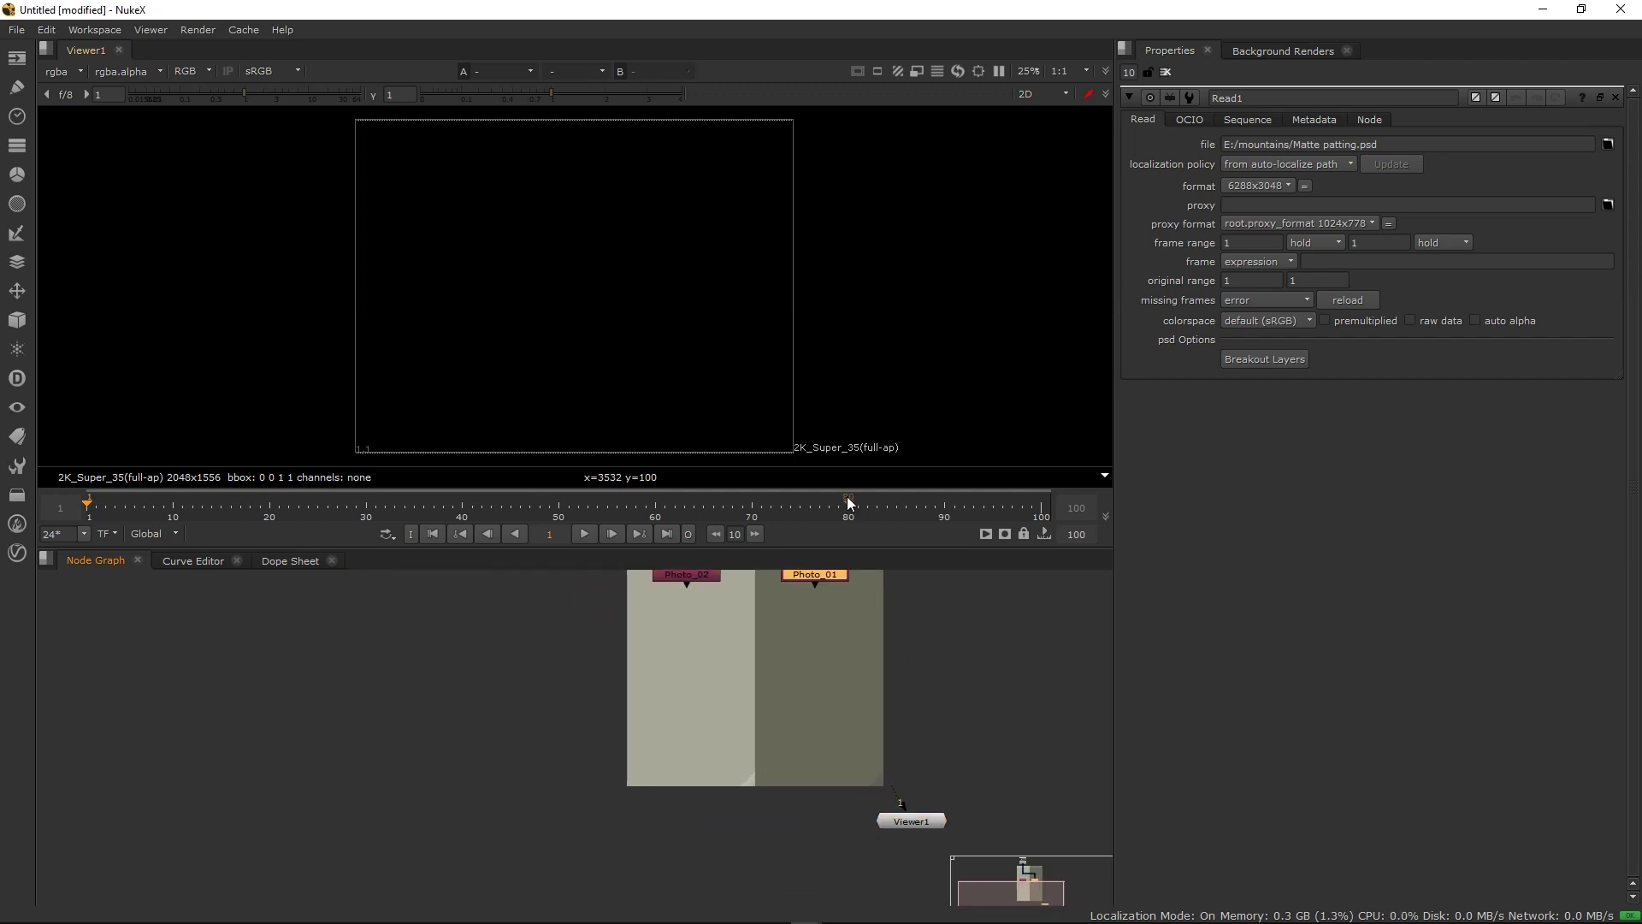
Add a Premult node followed by a Crop node after the Photo_02 Shuffle node
{"action": "left_click", "coordinate": [691, 640]}
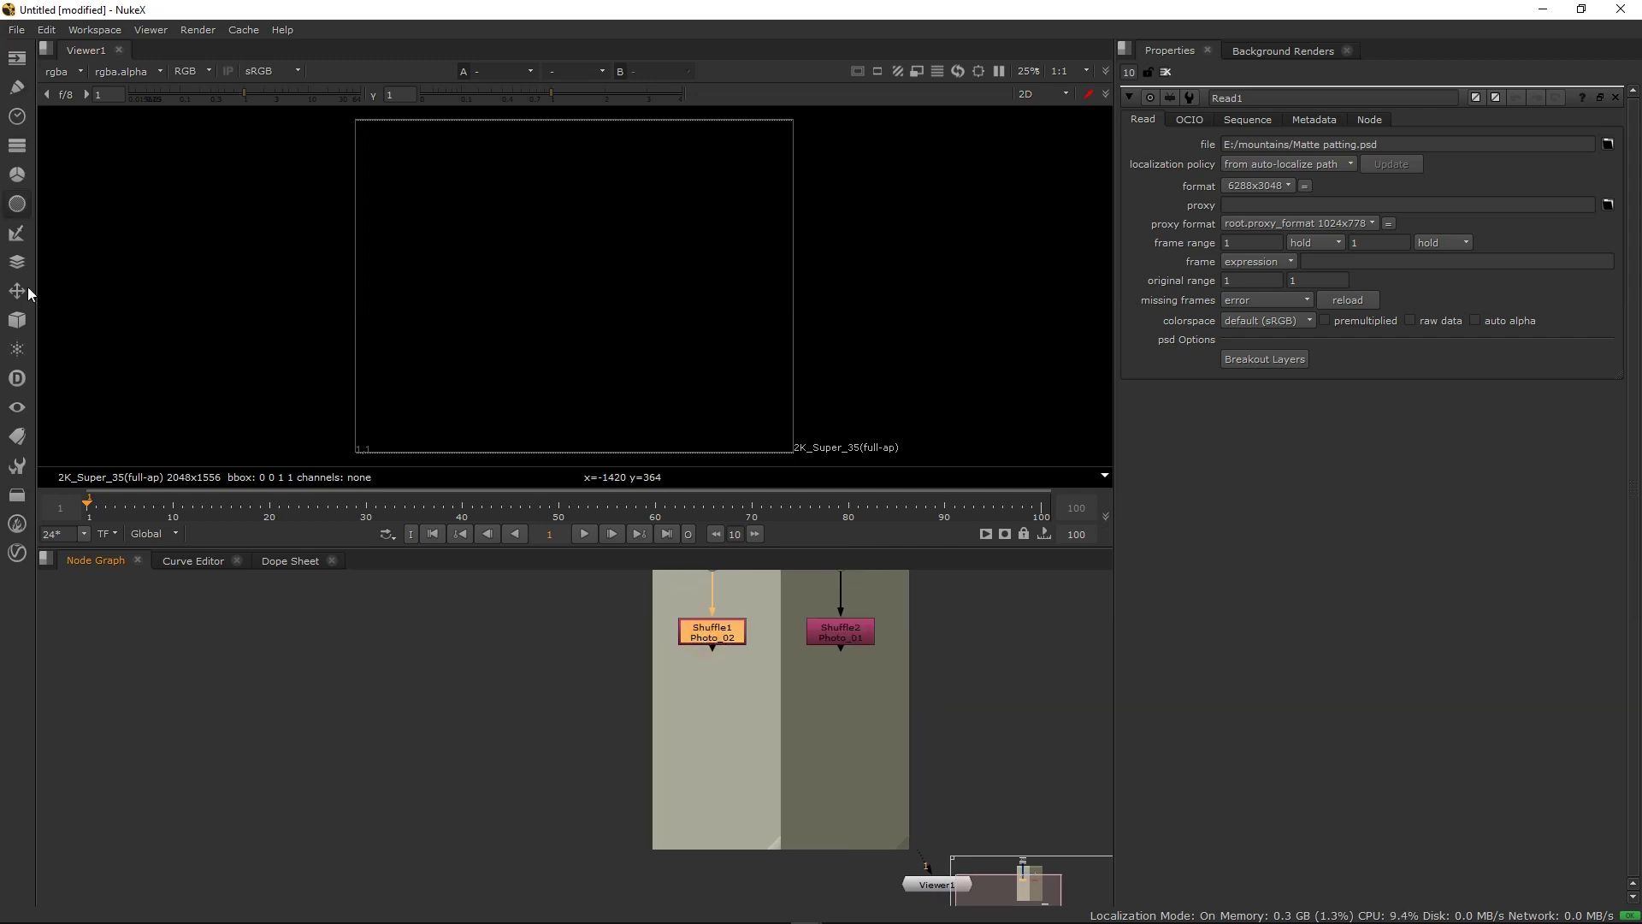
{"action": "left_click", "coordinate": [17, 261]}
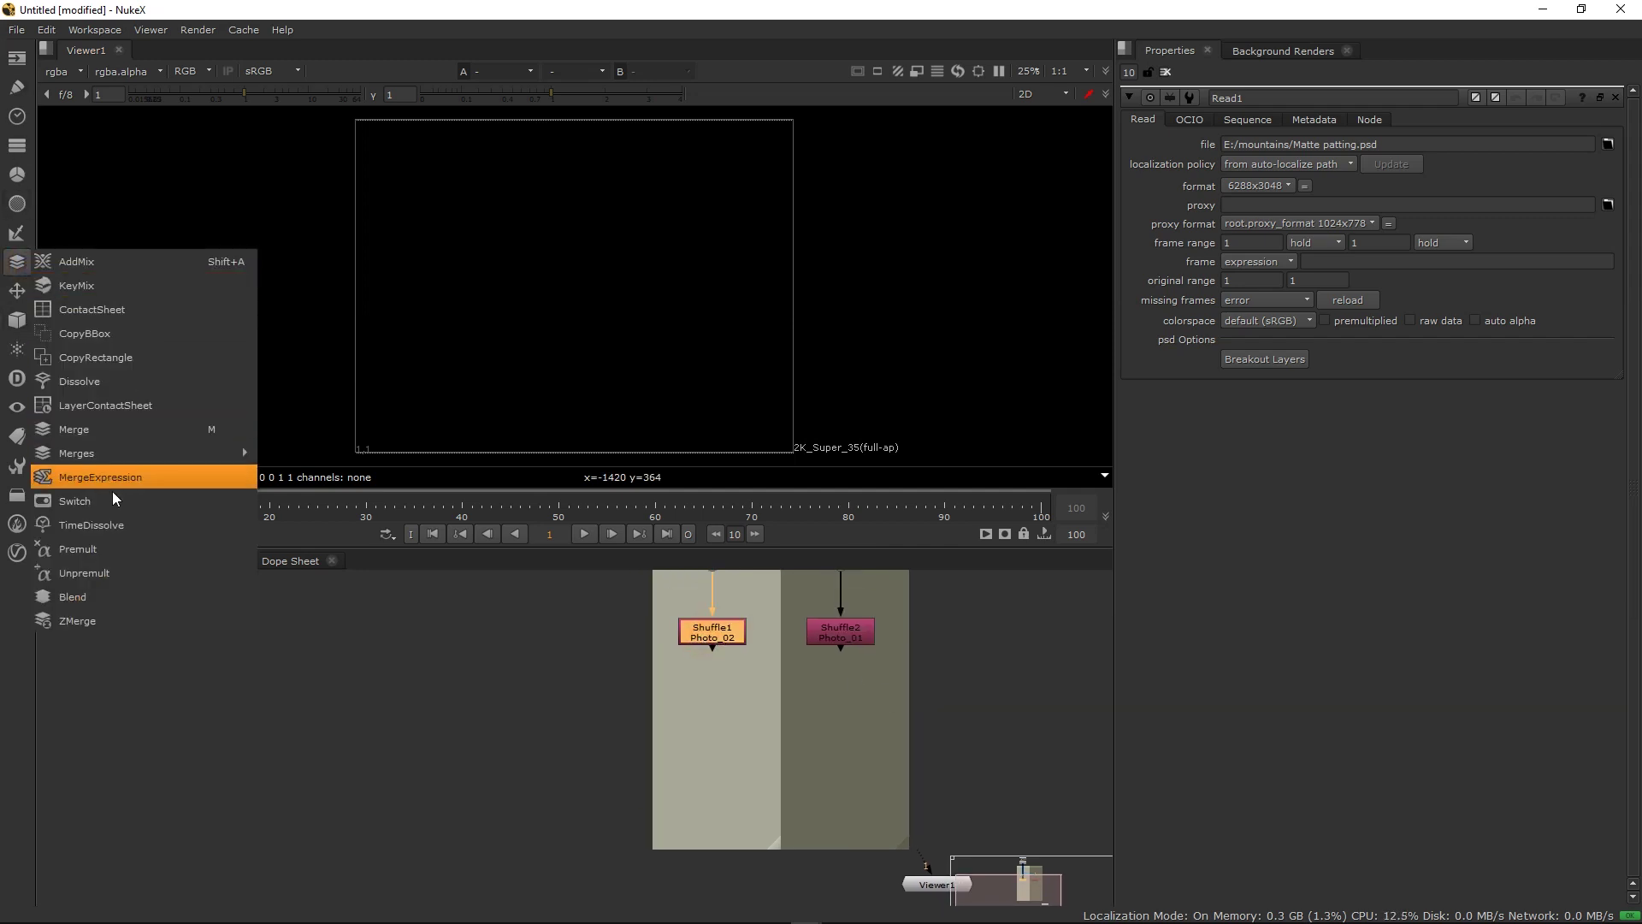
{"action": "left_click", "coordinate": [78, 549]}
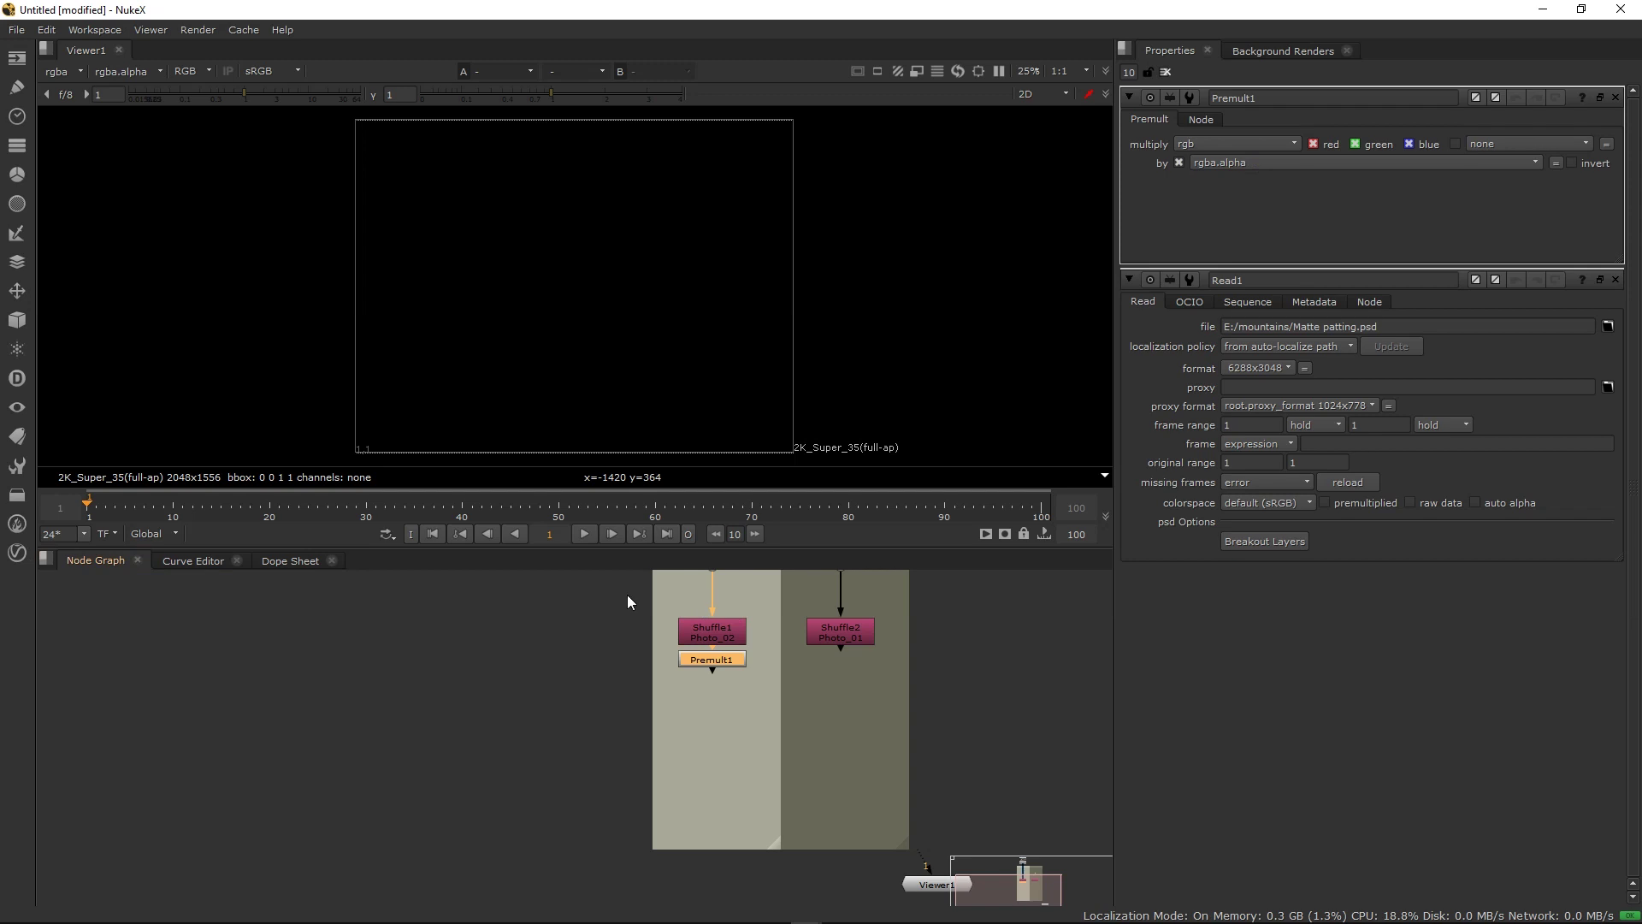
{"action": "left_click", "coordinate": [17, 291]}
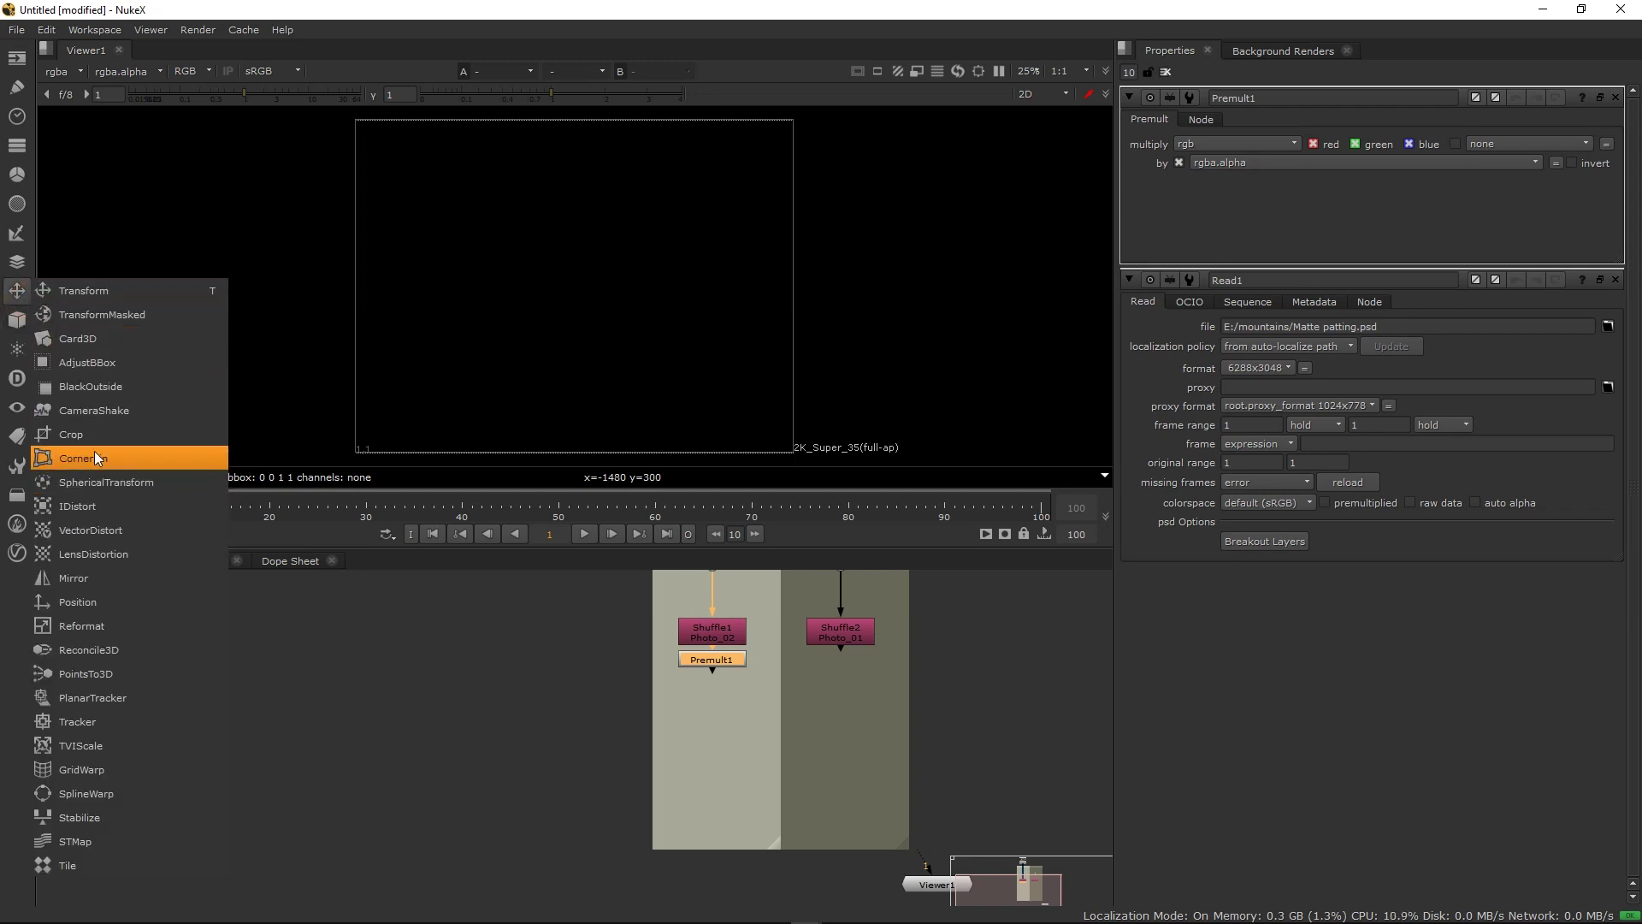
{"action": "left_click", "coordinate": [71, 436]}
Add a Card geometry node after the Crop node in the Photo 02 branch
{"action": "left_click", "coordinate": [17, 320]}
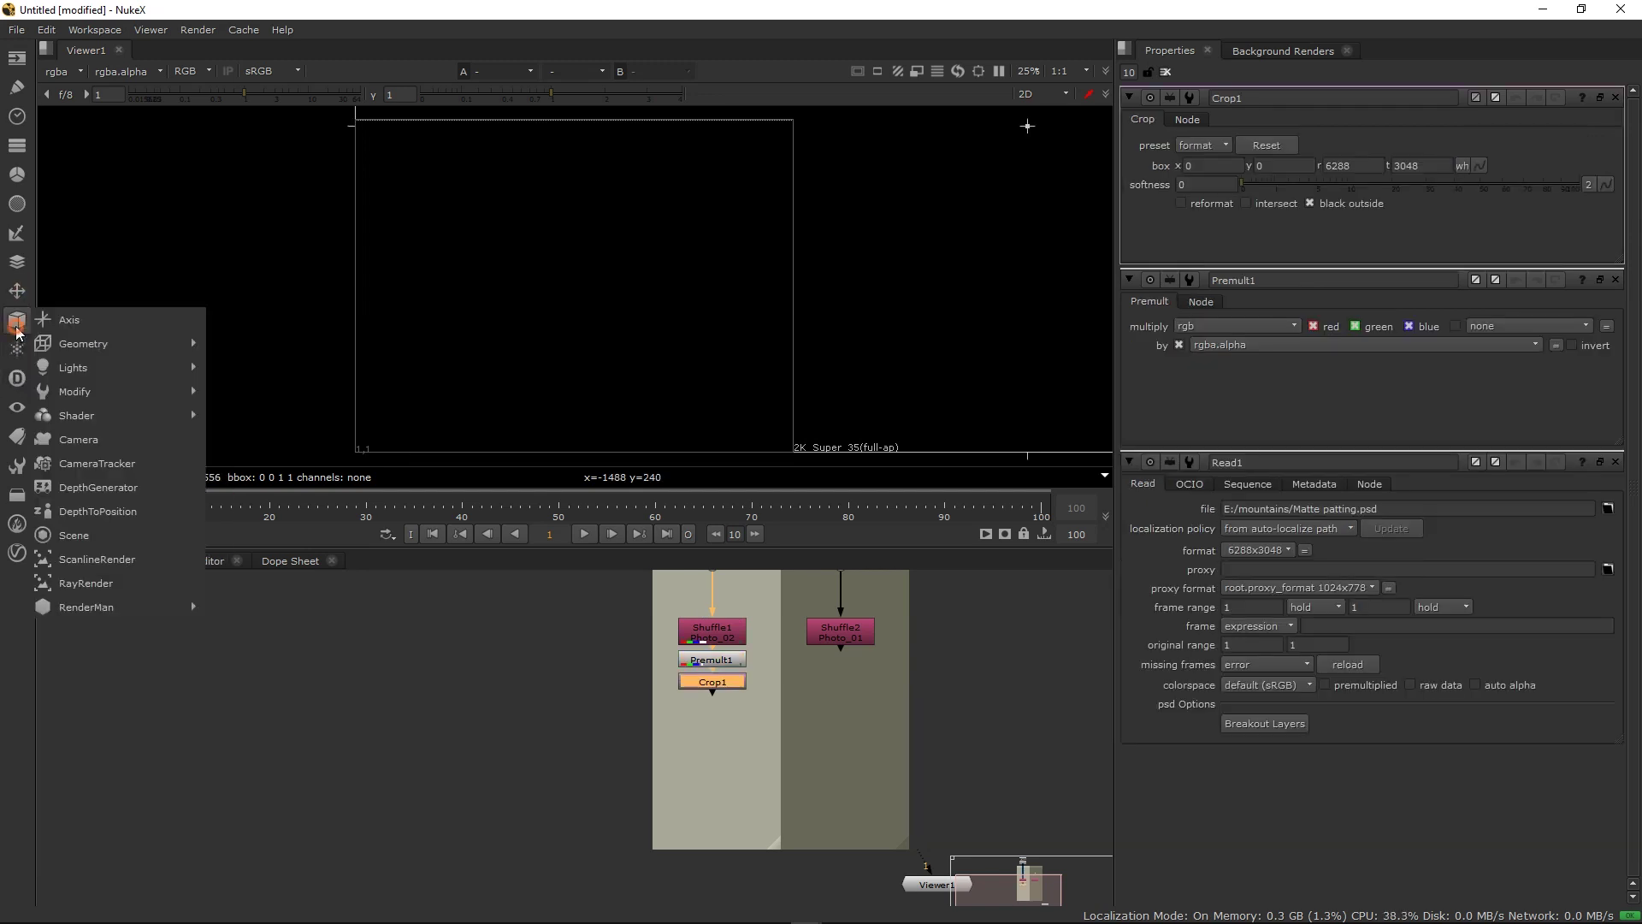
{"action": "mouse_move", "coordinate": [145, 343]}
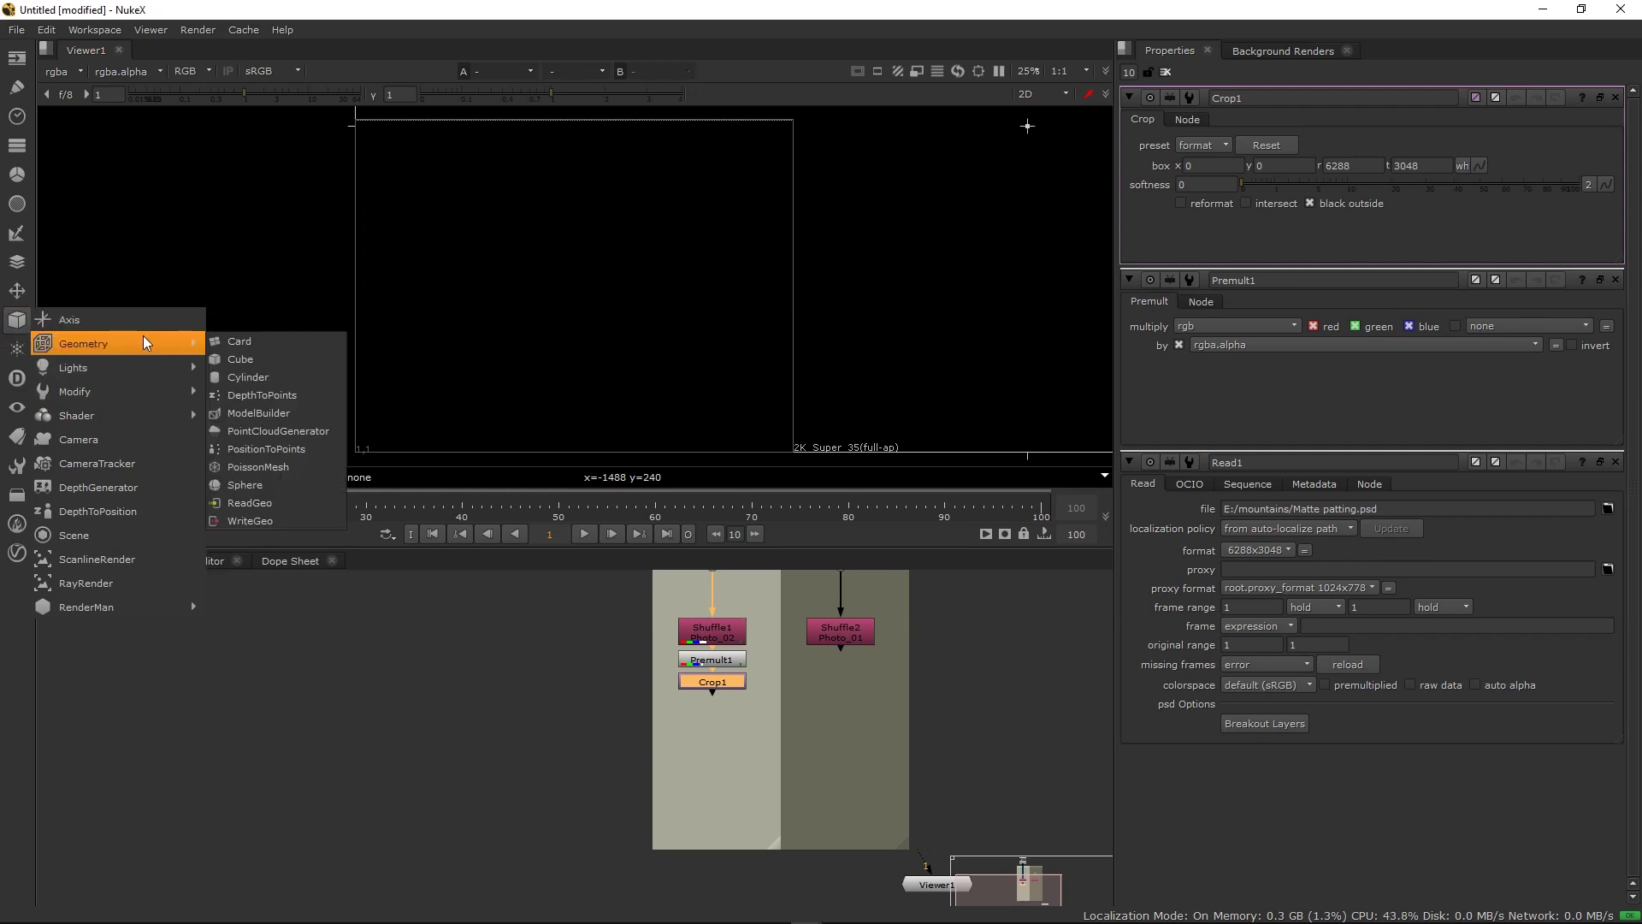
{"action": "left_click", "coordinate": [229, 342]}
Copy the Premult, Crop and Card nodes and paste them after the Photo_01 Shuffle node
{"action": "left_click_drag", "start_coordinate": [765, 747], "coordinate": [636, 649]}
{"action": "key", "text": "ctrl+c"}
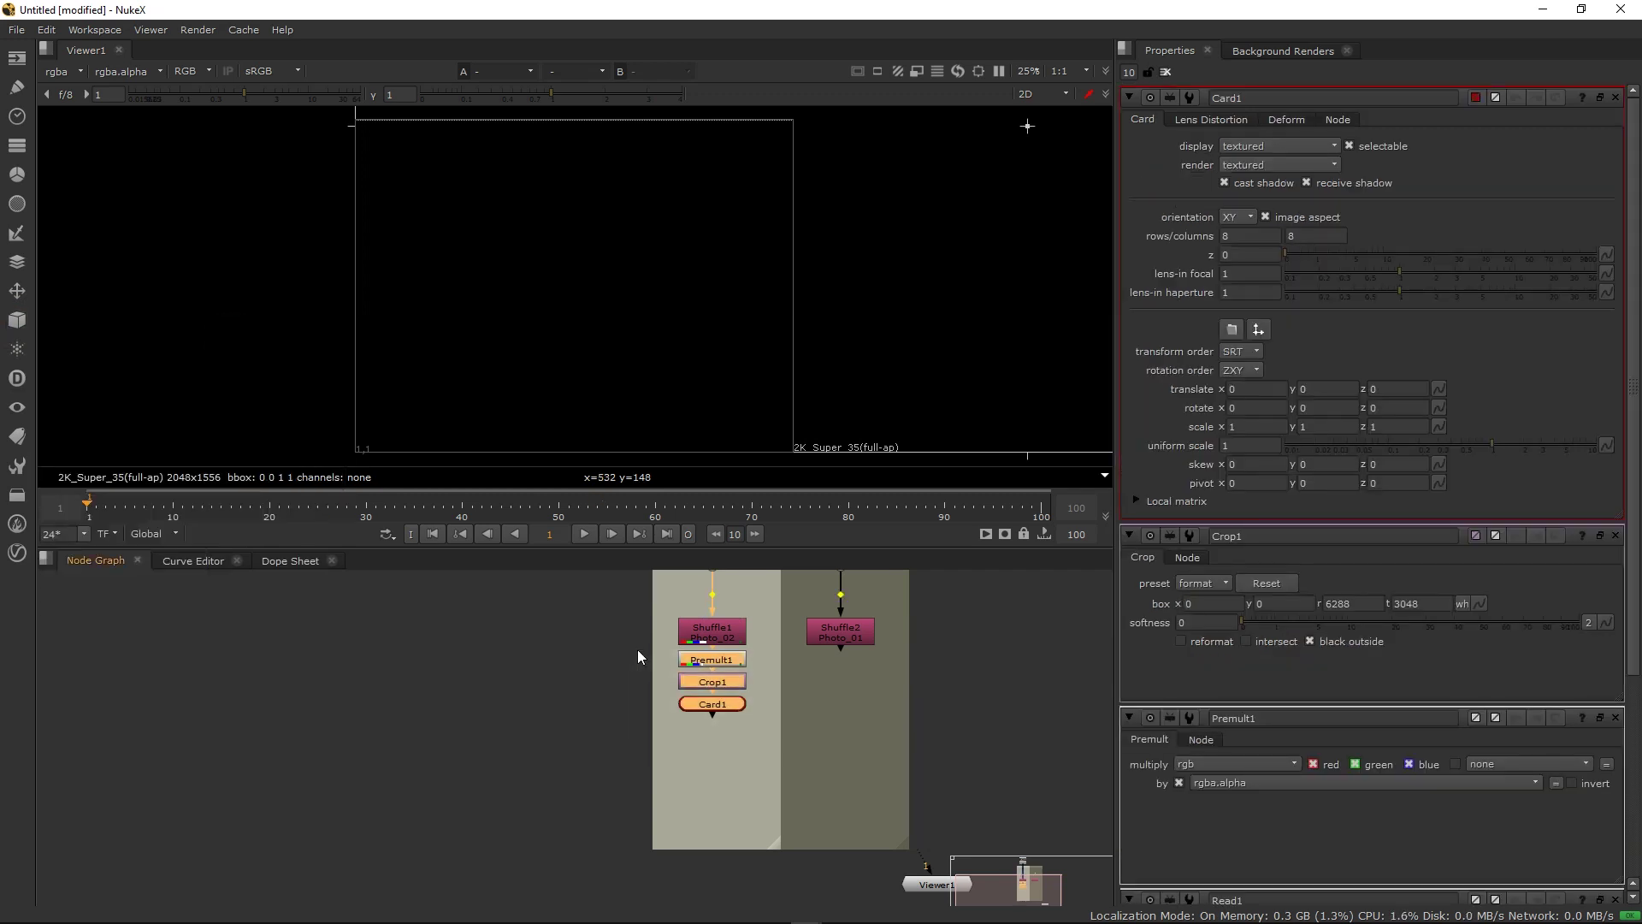
{"action": "left_click", "coordinate": [855, 640]}
{"action": "key", "text": "ctrl+v"}
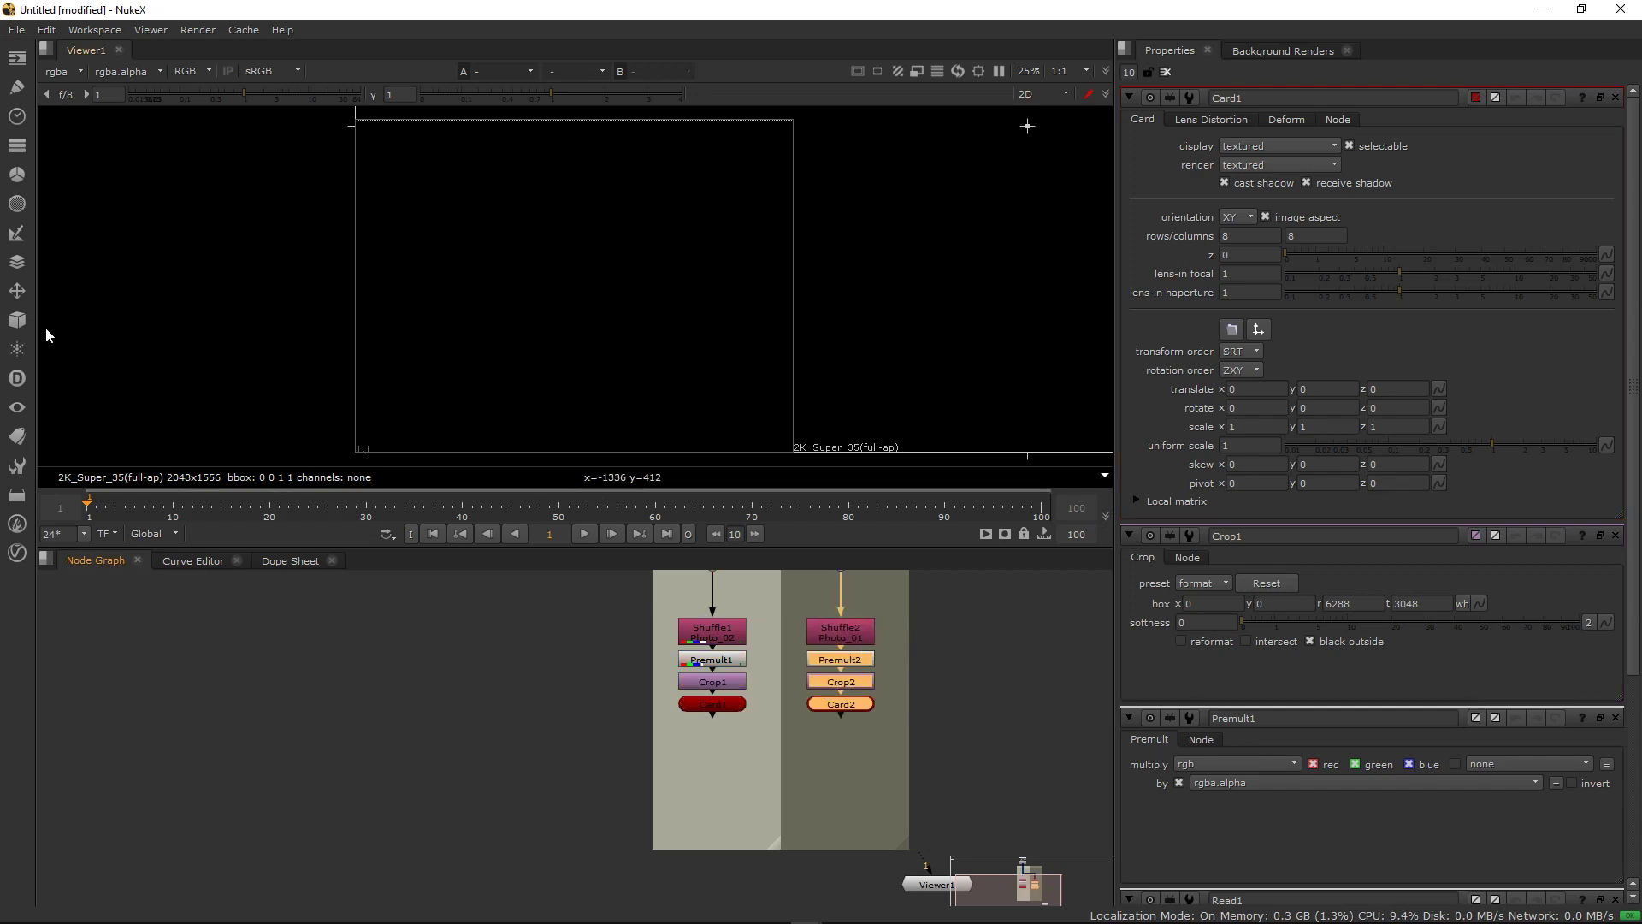
Add a Camera node and a Scene node to the graph, undoing the accidental move of the Photo_01 Shuffle node
{"action": "left_click", "coordinate": [13, 328]}
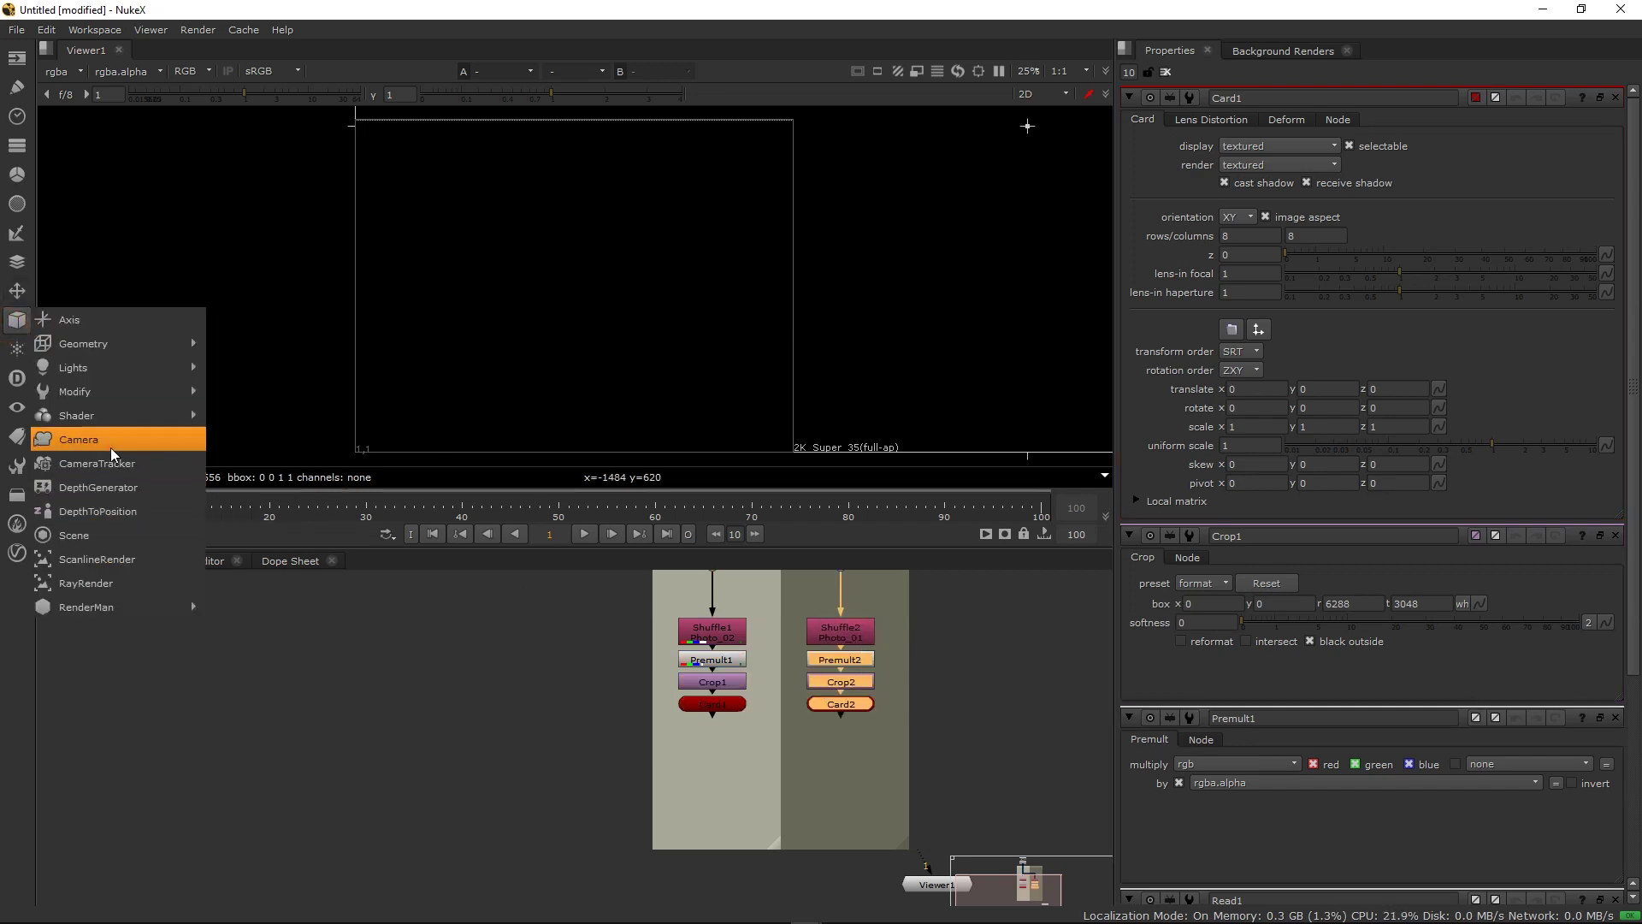
{"action": "left_click", "coordinate": [30, 342]}
{"action": "left_click", "coordinate": [17, 321]}
{"action": "left_click", "coordinate": [52, 484]}
{"action": "left_click_drag", "start_coordinate": [832, 631], "coordinate": [725, 837]}
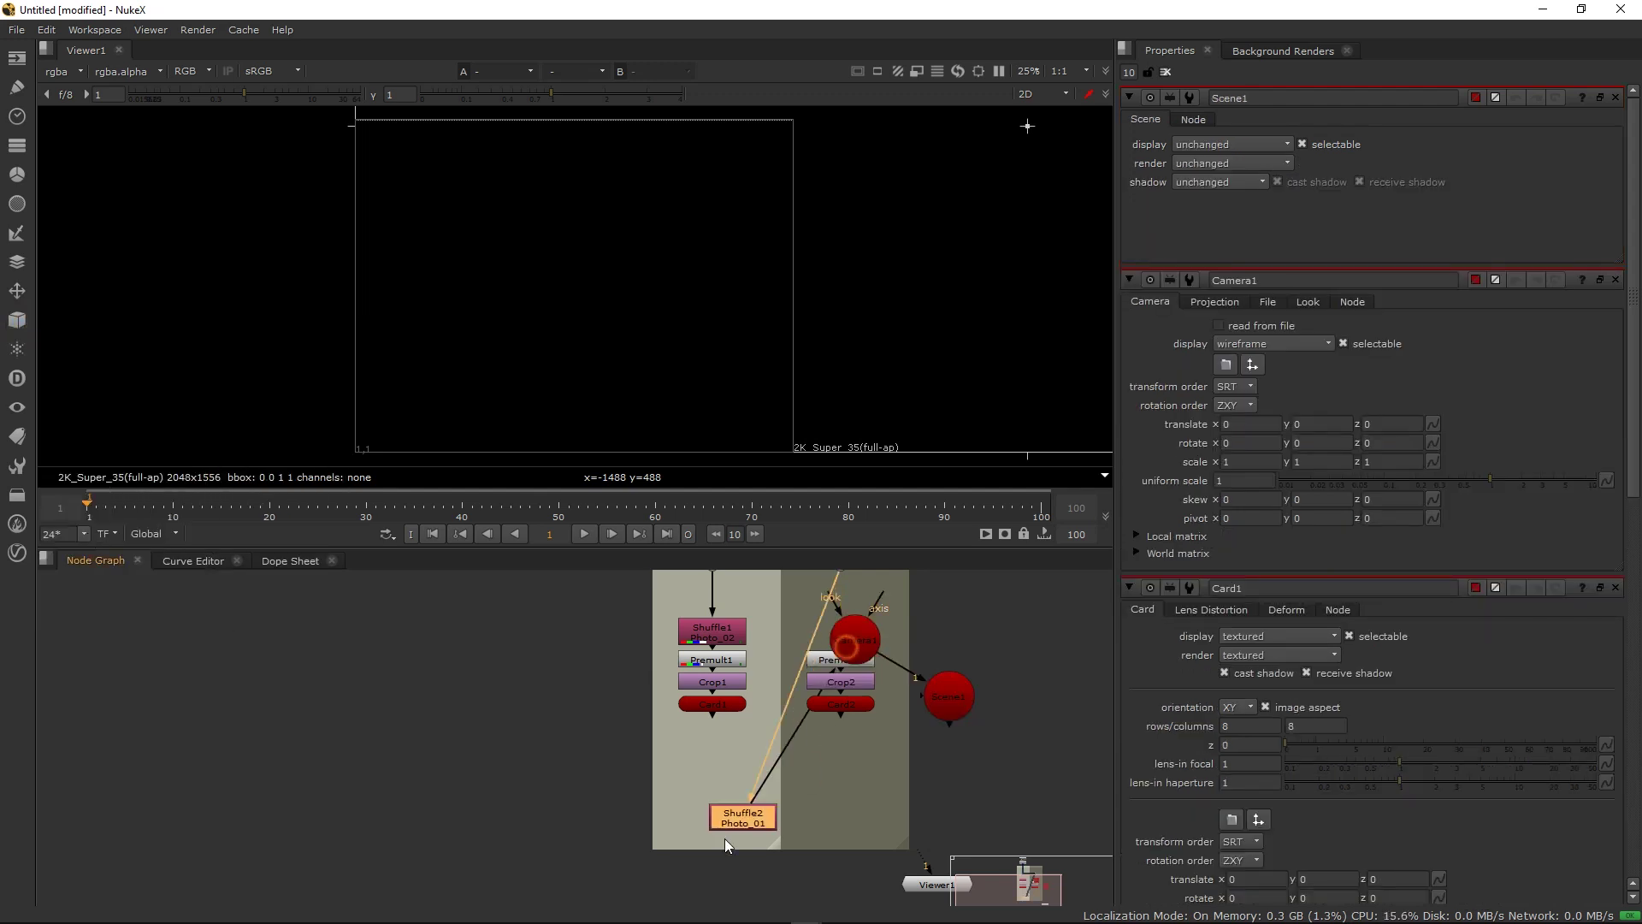
{"action": "key", "text": "ctrl+z"}
Arrange the Camera and Scene nodes below the cards and connect both Card nodes to the Scene
{"action": "scroll", "coordinate": [880, 728], "scroll_direction": "down", "scroll_amount": 3}
{"action": "left_click_drag", "start_coordinate": [842, 758], "coordinate": [751, 797], "text": "alt"}
{"action": "left_click_drag", "start_coordinate": [779, 717], "coordinate": [663, 854]}
{"action": "left_click_drag", "start_coordinate": [838, 753], "coordinate": [775, 744]}
{"action": "scroll", "coordinate": [791, 821], "scroll_direction": "up", "scroll_amount": 1}
{"action": "left_click_drag", "start_coordinate": [756, 672], "coordinate": [760, 751]}
{"action": "left_click_drag", "start_coordinate": [650, 667], "coordinate": [763, 751]}
{"action": "left_click_drag", "start_coordinate": [629, 766], "coordinate": [631, 747]}
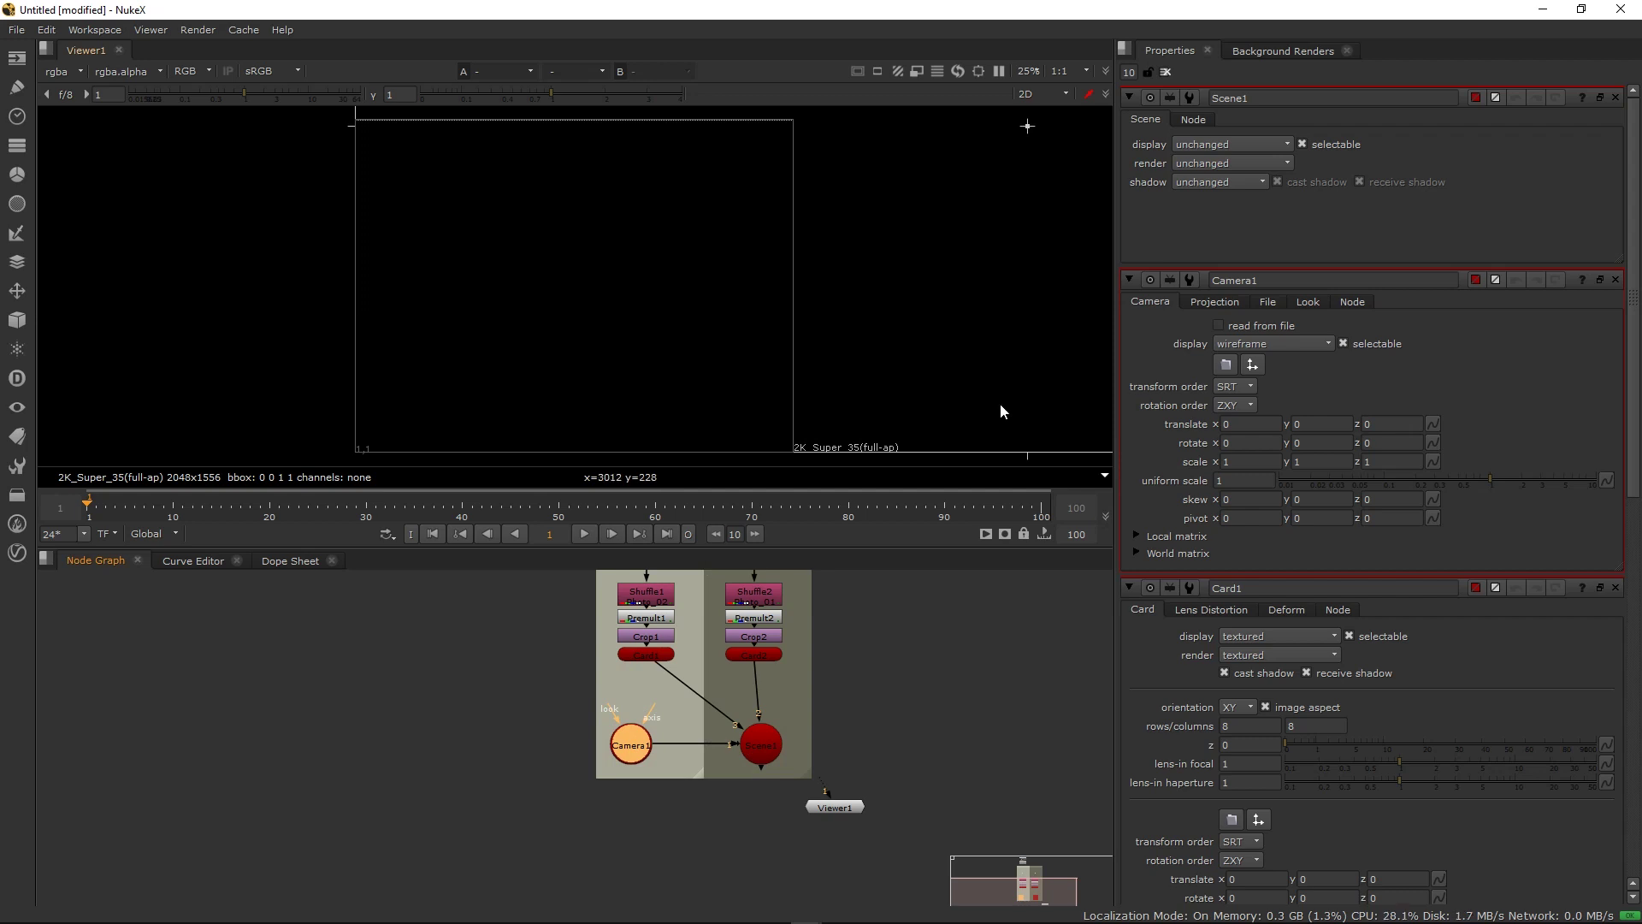
Open the project settings and set the full size format to 6288x3048 to match the imported PSD
{"action": "scroll", "coordinate": [1000, 404], "scroll_direction": "down", "scroll_amount": 1}
{"action": "left_click_drag", "start_coordinate": [1001, 404], "coordinate": [892, 431], "text": "alt"}
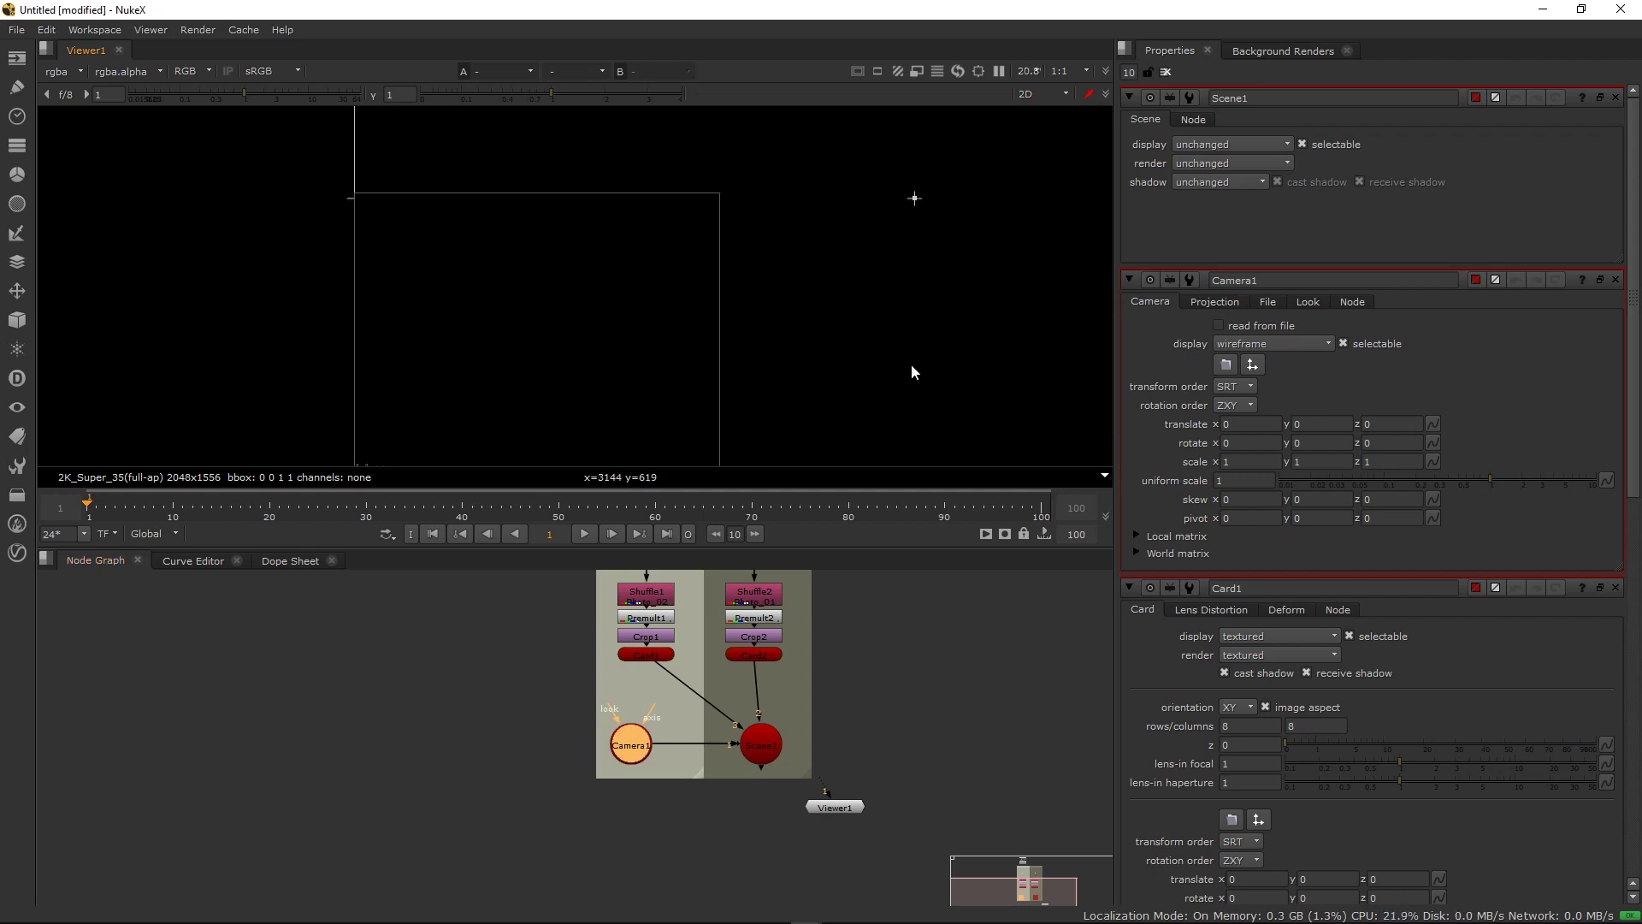
{"action": "left_click_drag", "start_coordinate": [912, 366], "coordinate": [740, 352], "text": "alt"}
{"action": "scroll", "coordinate": [905, 345], "scroll_direction": "down", "scroll_amount": 2}
{"action": "left_click", "coordinate": [858, 814]}
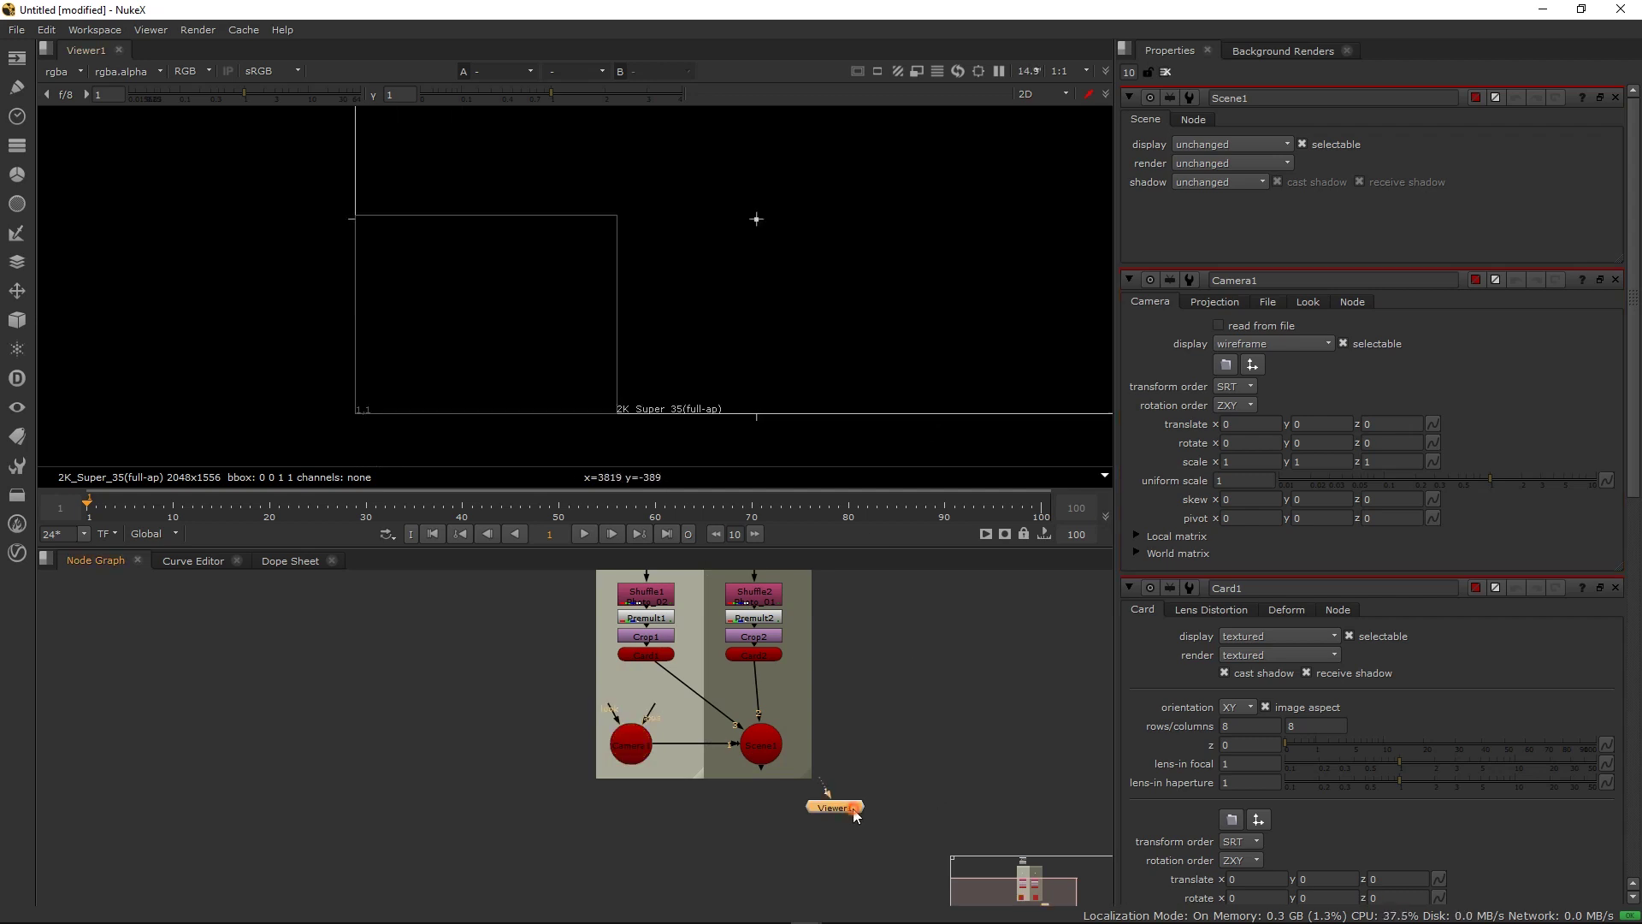
{"action": "key", "text": "s"}
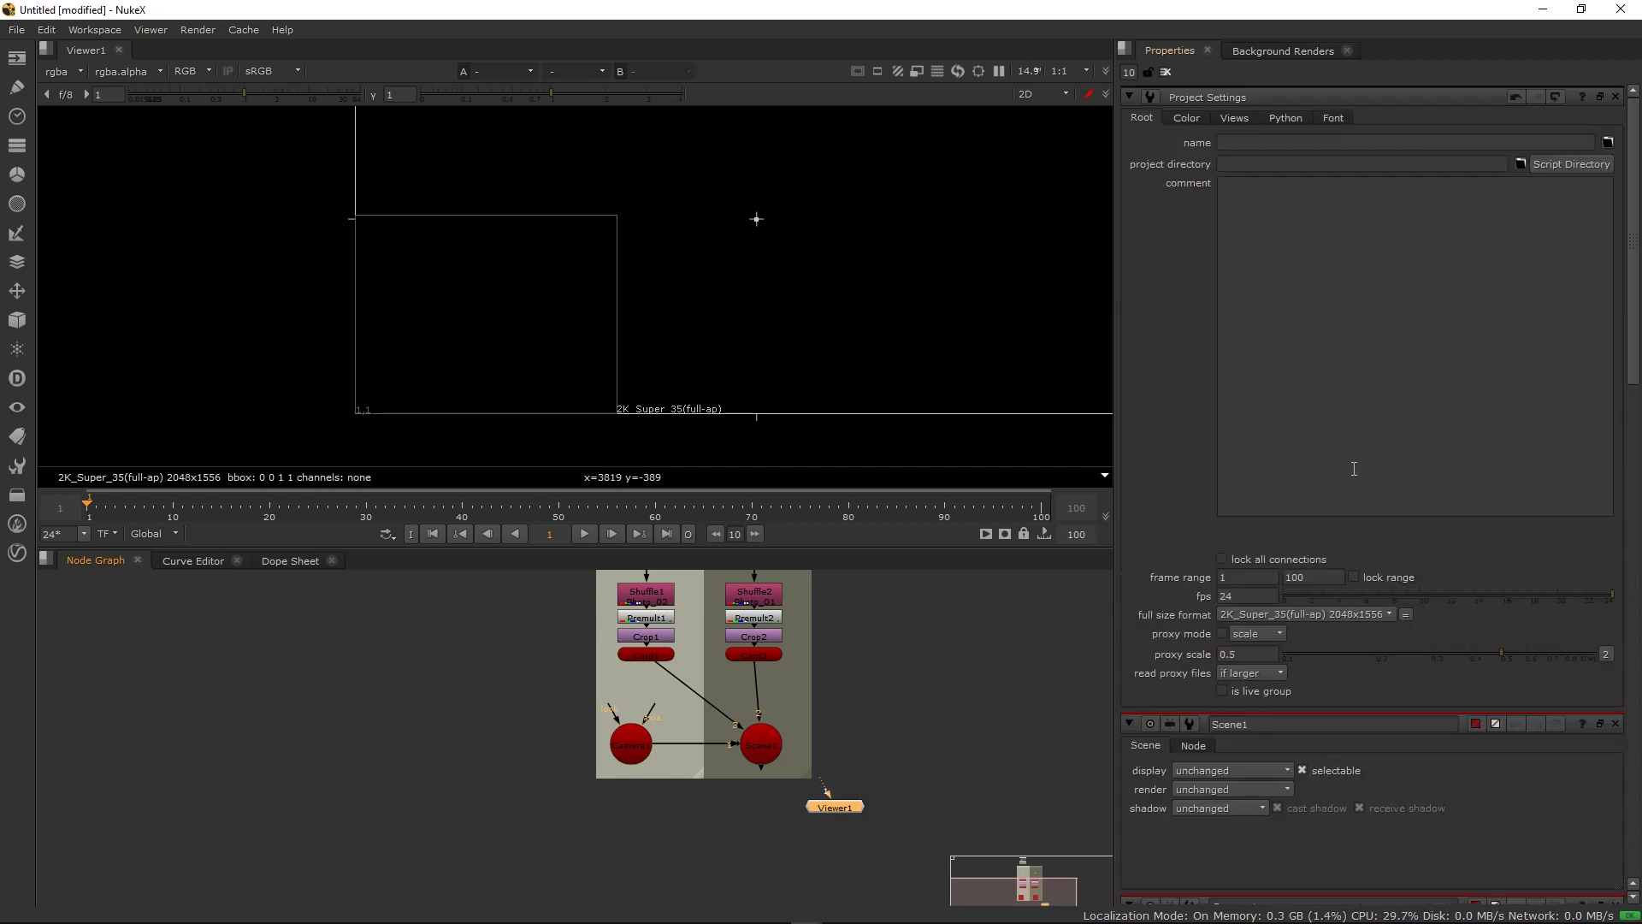
{"action": "left_click", "coordinate": [1306, 615]}
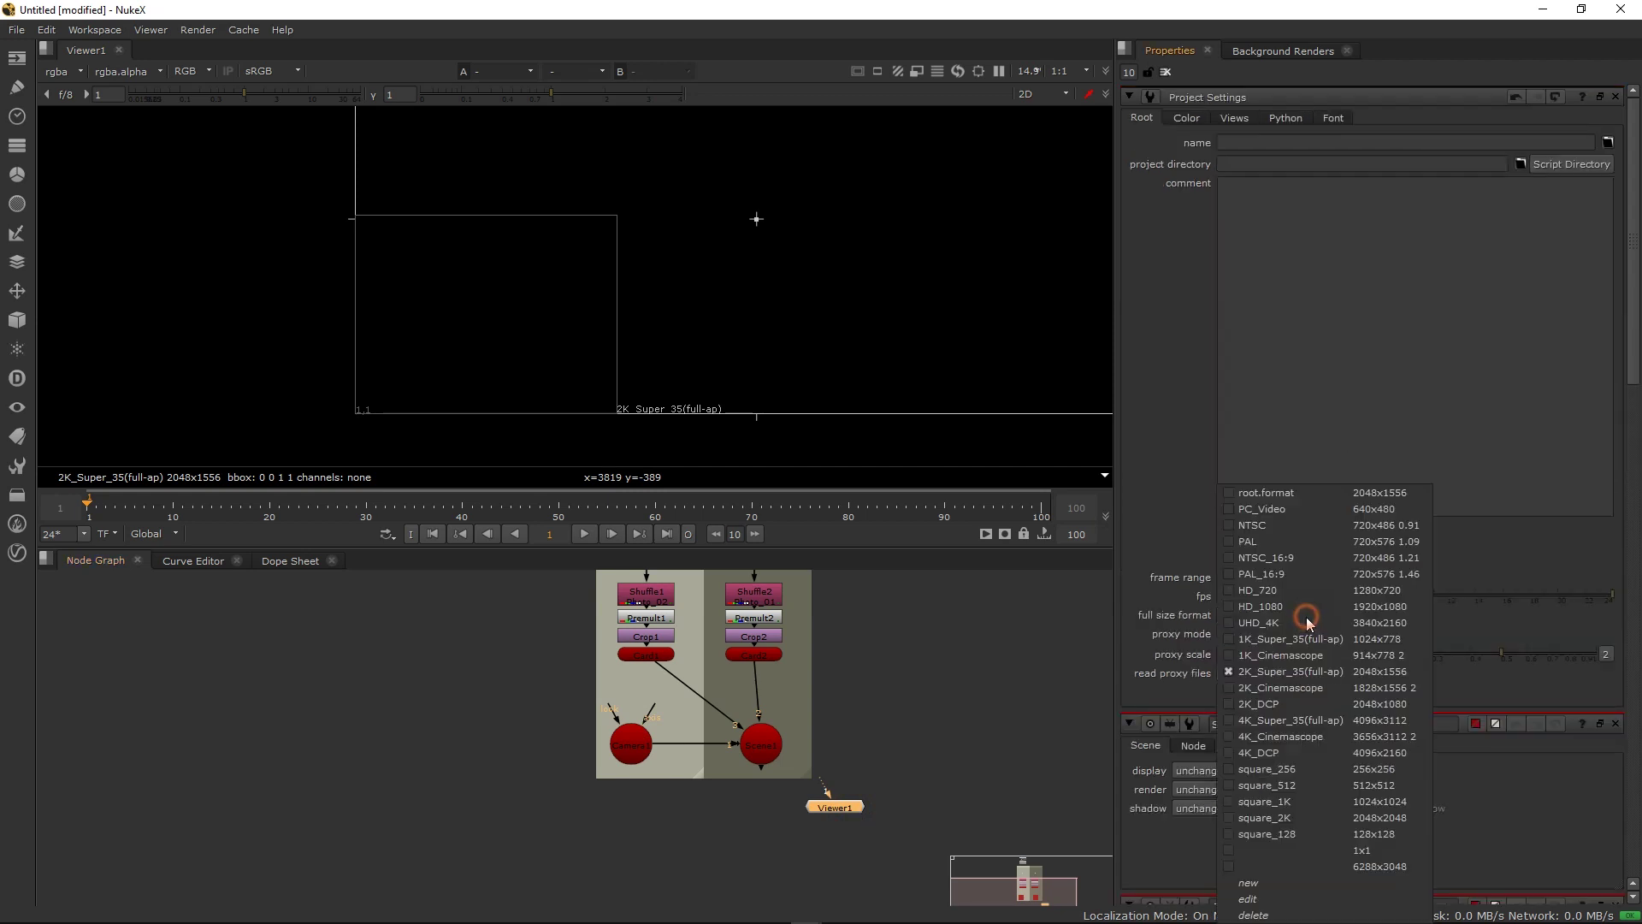
{"action": "left_click", "coordinate": [1318, 868]}
{"action": "scroll", "coordinate": [609, 373], "scroll_direction": "up", "scroll_amount": 4}
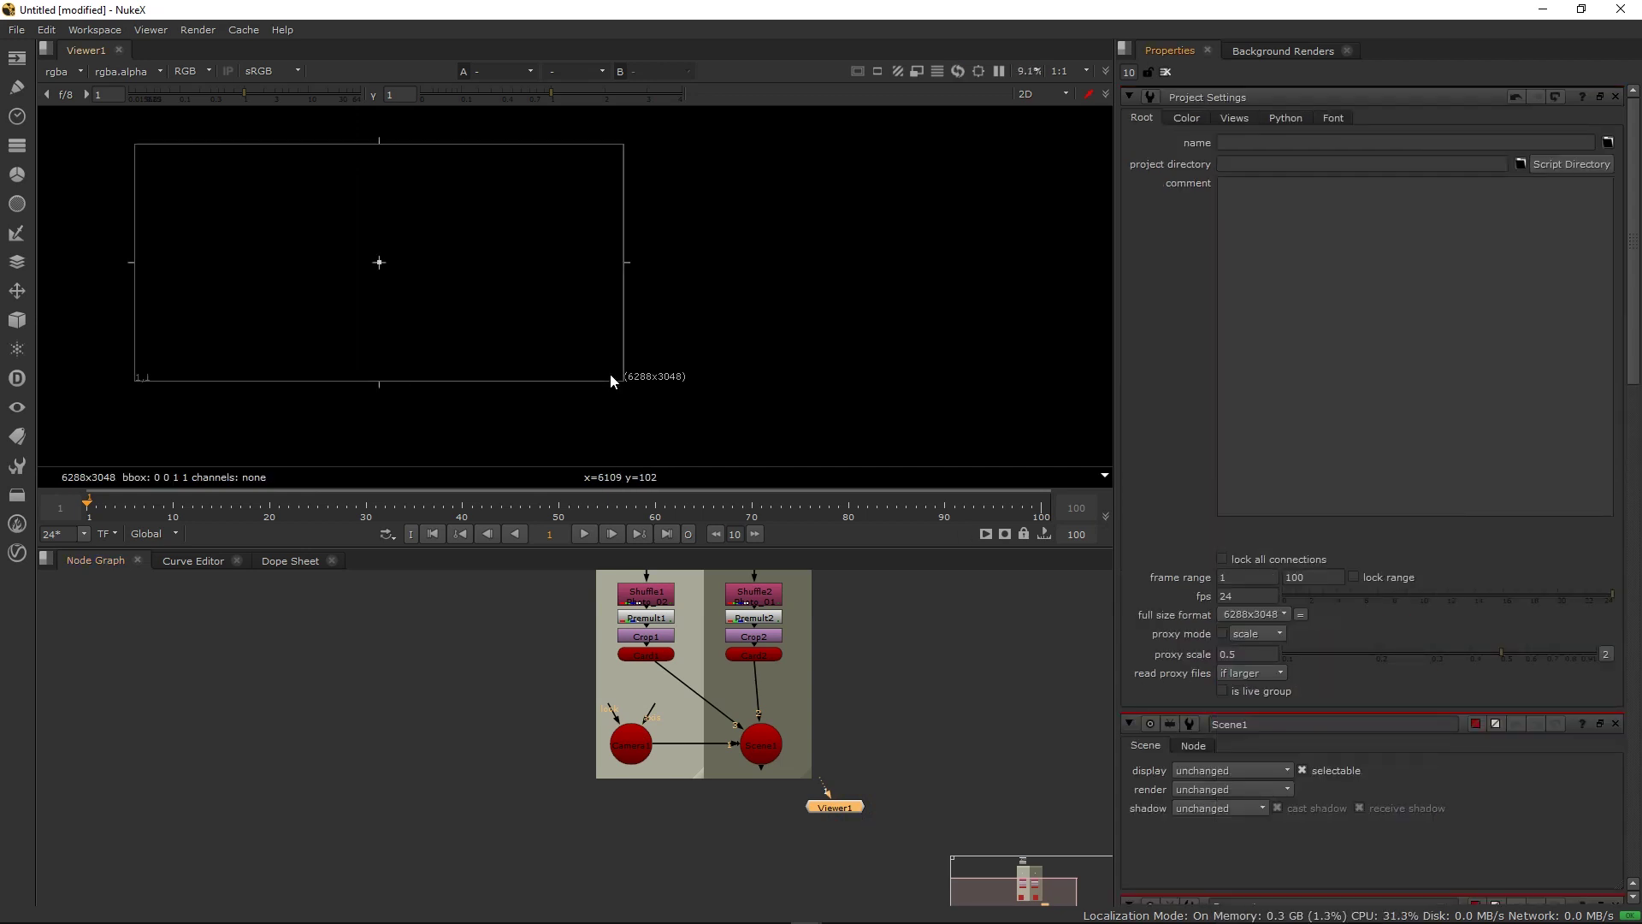
{"action": "left_click_drag", "start_coordinate": [601, 376], "coordinate": [812, 381]}
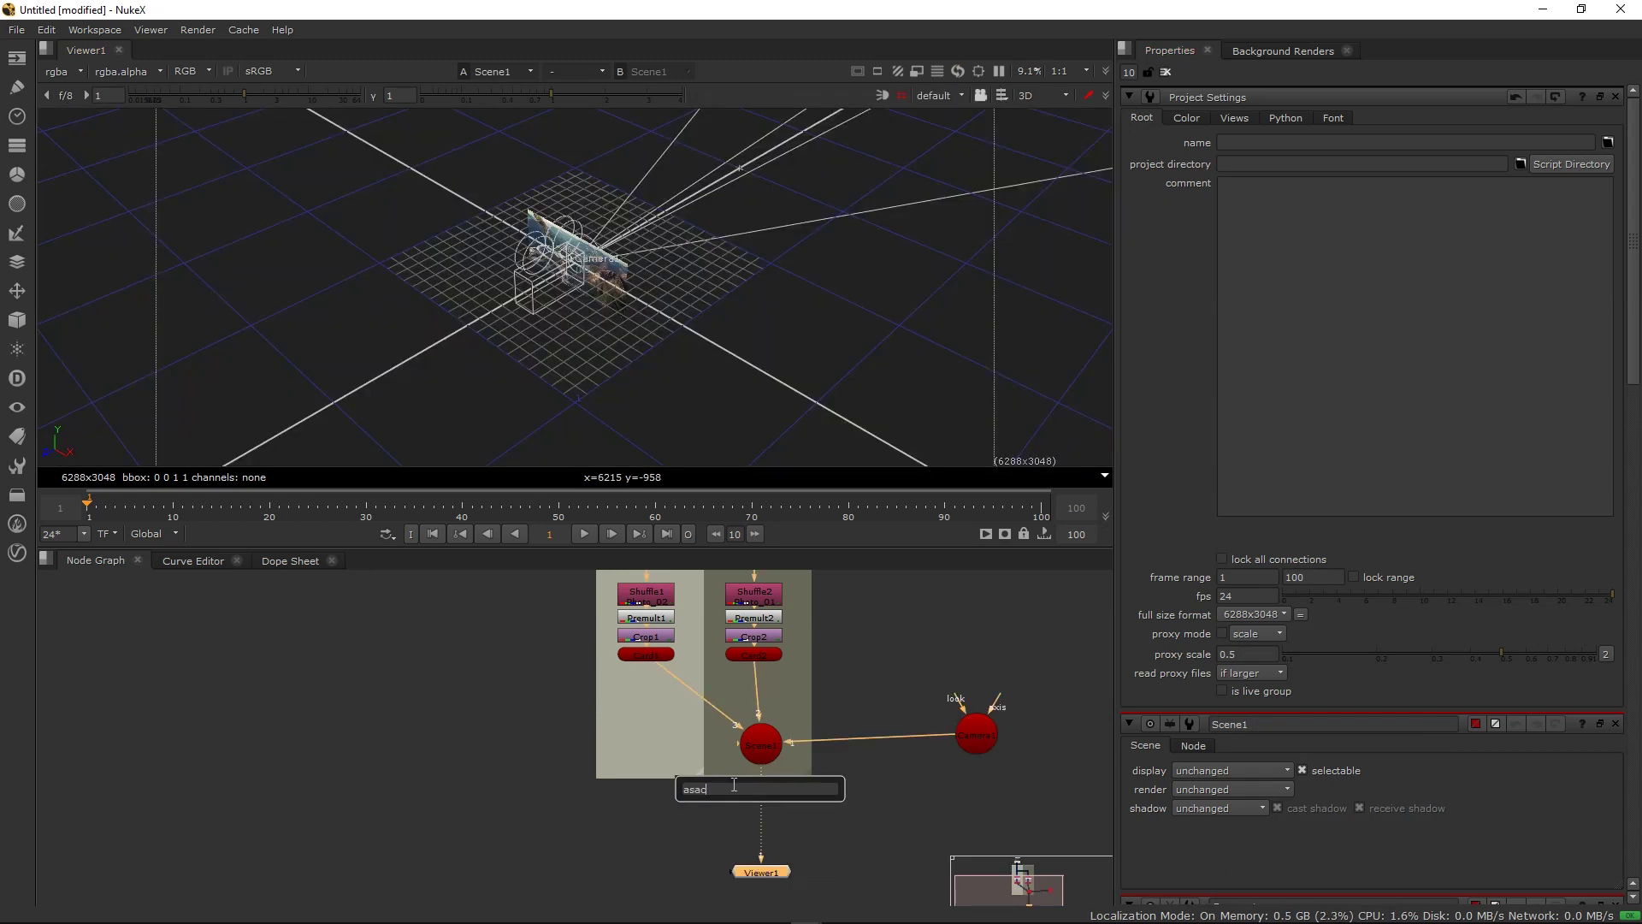
Add a ScanlineRender node between the Scene and the Viewer, straighten the nodes and connect its cam input to Camera1
{"action": "type", "text": "as"}
{"action": "key", "text": "BackSpace"}
{"action": "key", "text": "BackSpace"}
{"action": "type", "text": "sca"}
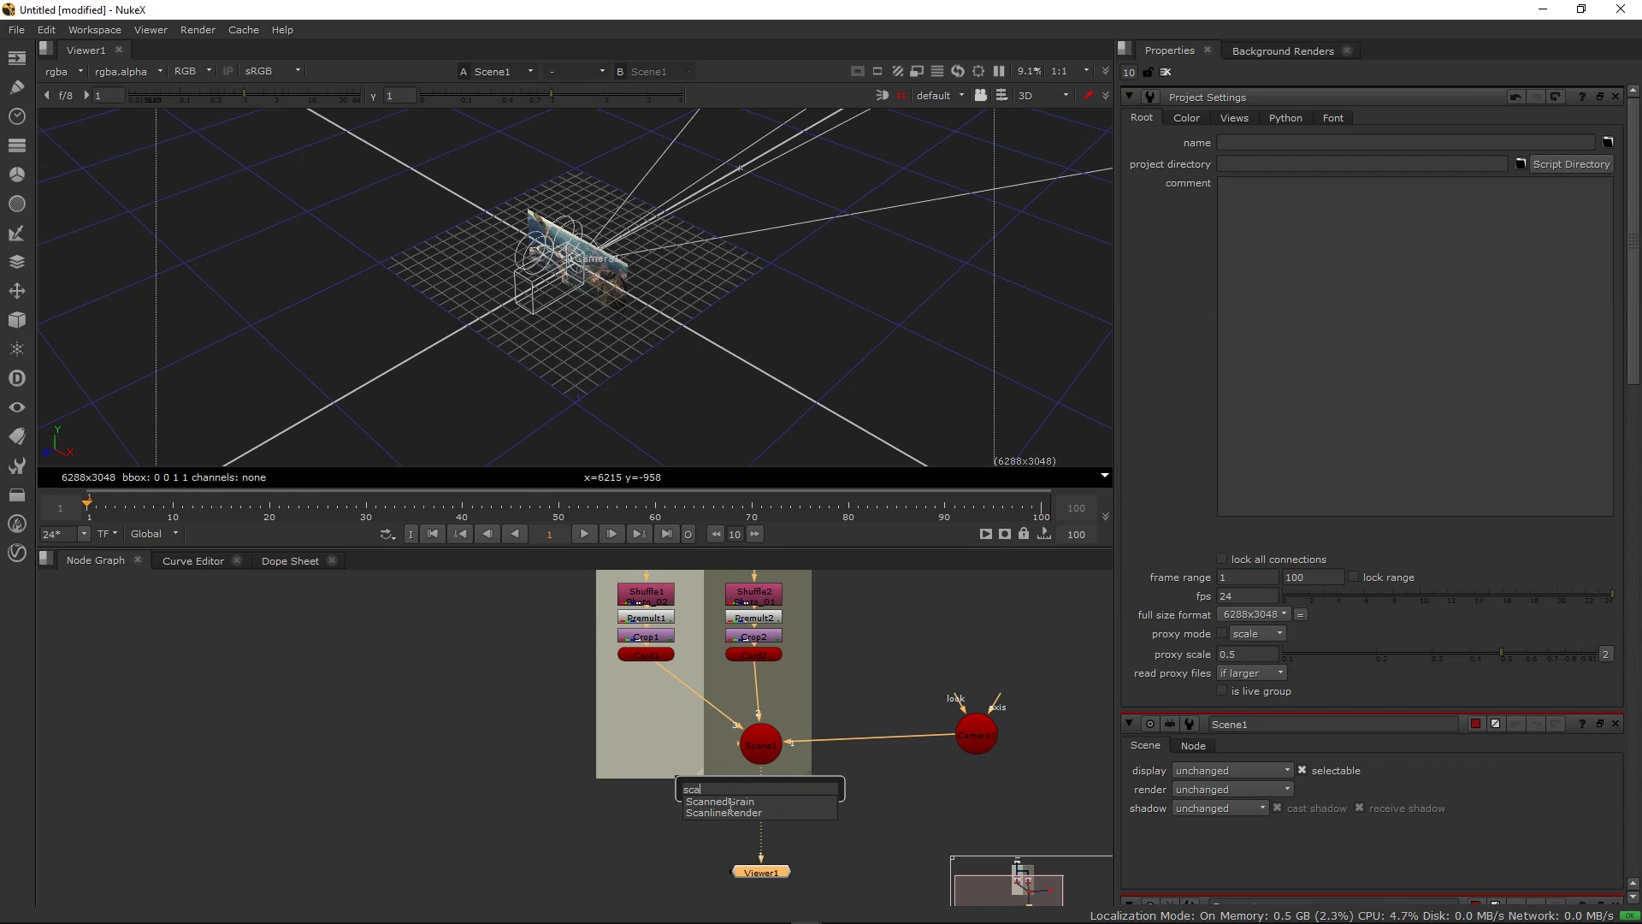
{"action": "left_click", "coordinate": [735, 812]}
{"action": "left_click_drag", "start_coordinate": [742, 864], "coordinate": [782, 814]}
{"action": "left_click_drag", "start_coordinate": [797, 879], "coordinate": [779, 889]}
{"action": "left_click_drag", "start_coordinate": [781, 812], "coordinate": [780, 823]}
{"action": "left_click_drag", "start_coordinate": [771, 793], "coordinate": [976, 735]}
Compare the viewer's 2D render with the 3D scene, finishing in the 3D view
{"action": "scroll", "coordinate": [616, 250], "scroll_direction": "up", "scroll_amount": 2}
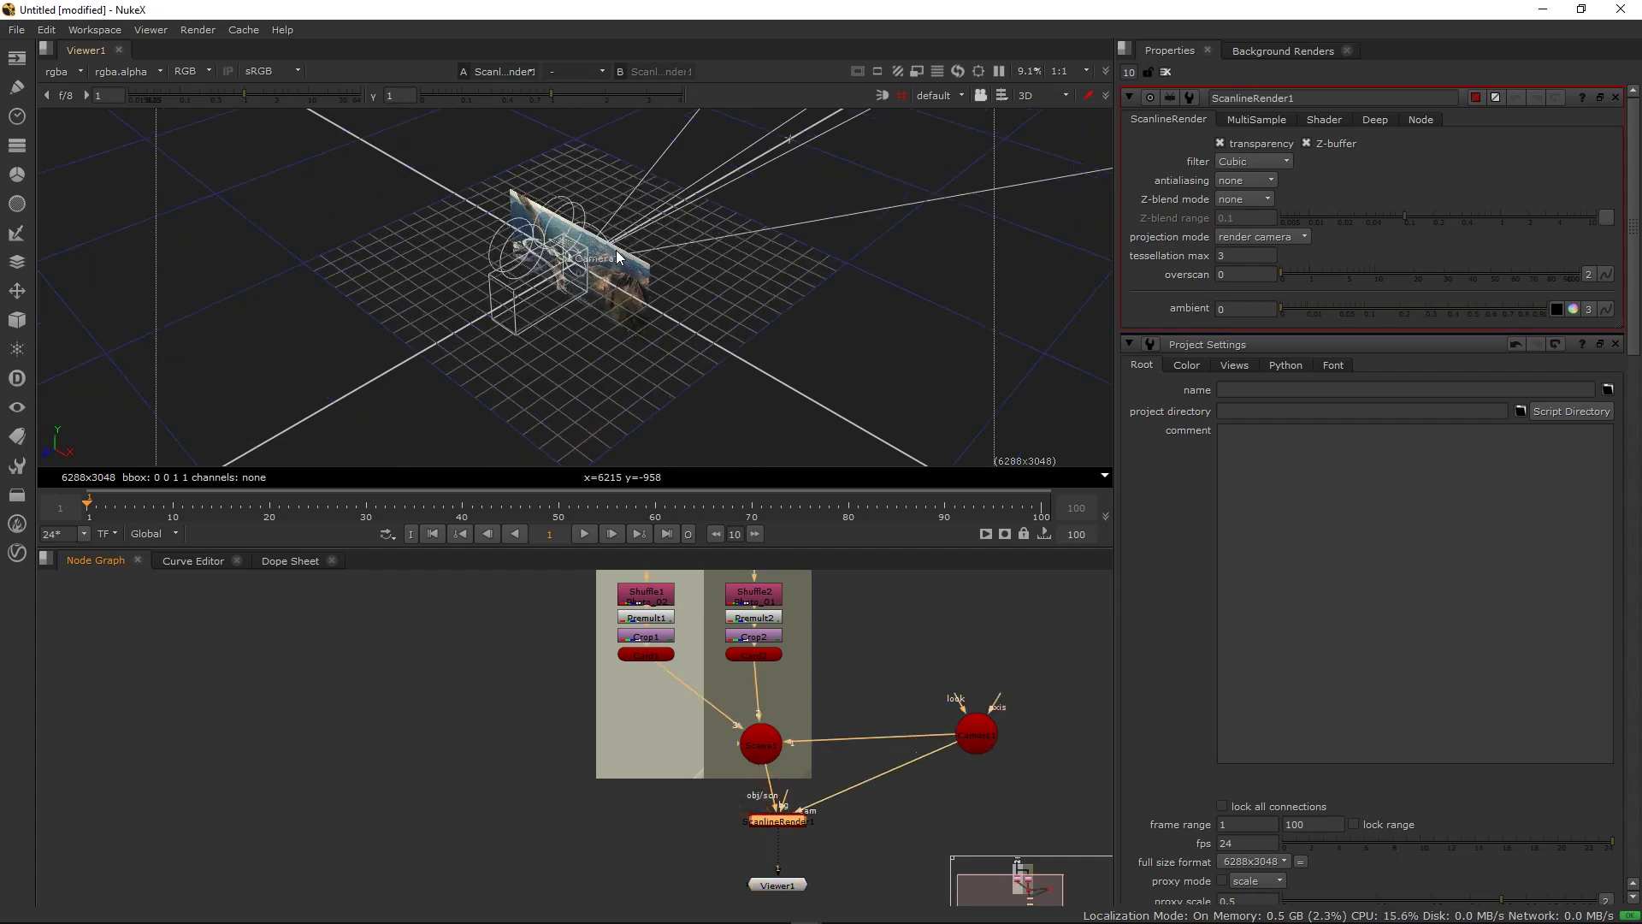
{"action": "scroll", "coordinate": [616, 249], "scroll_direction": "up", "scroll_amount": 1}
{"action": "key", "text": "Tab"}
{"action": "key", "text": "Tab"}
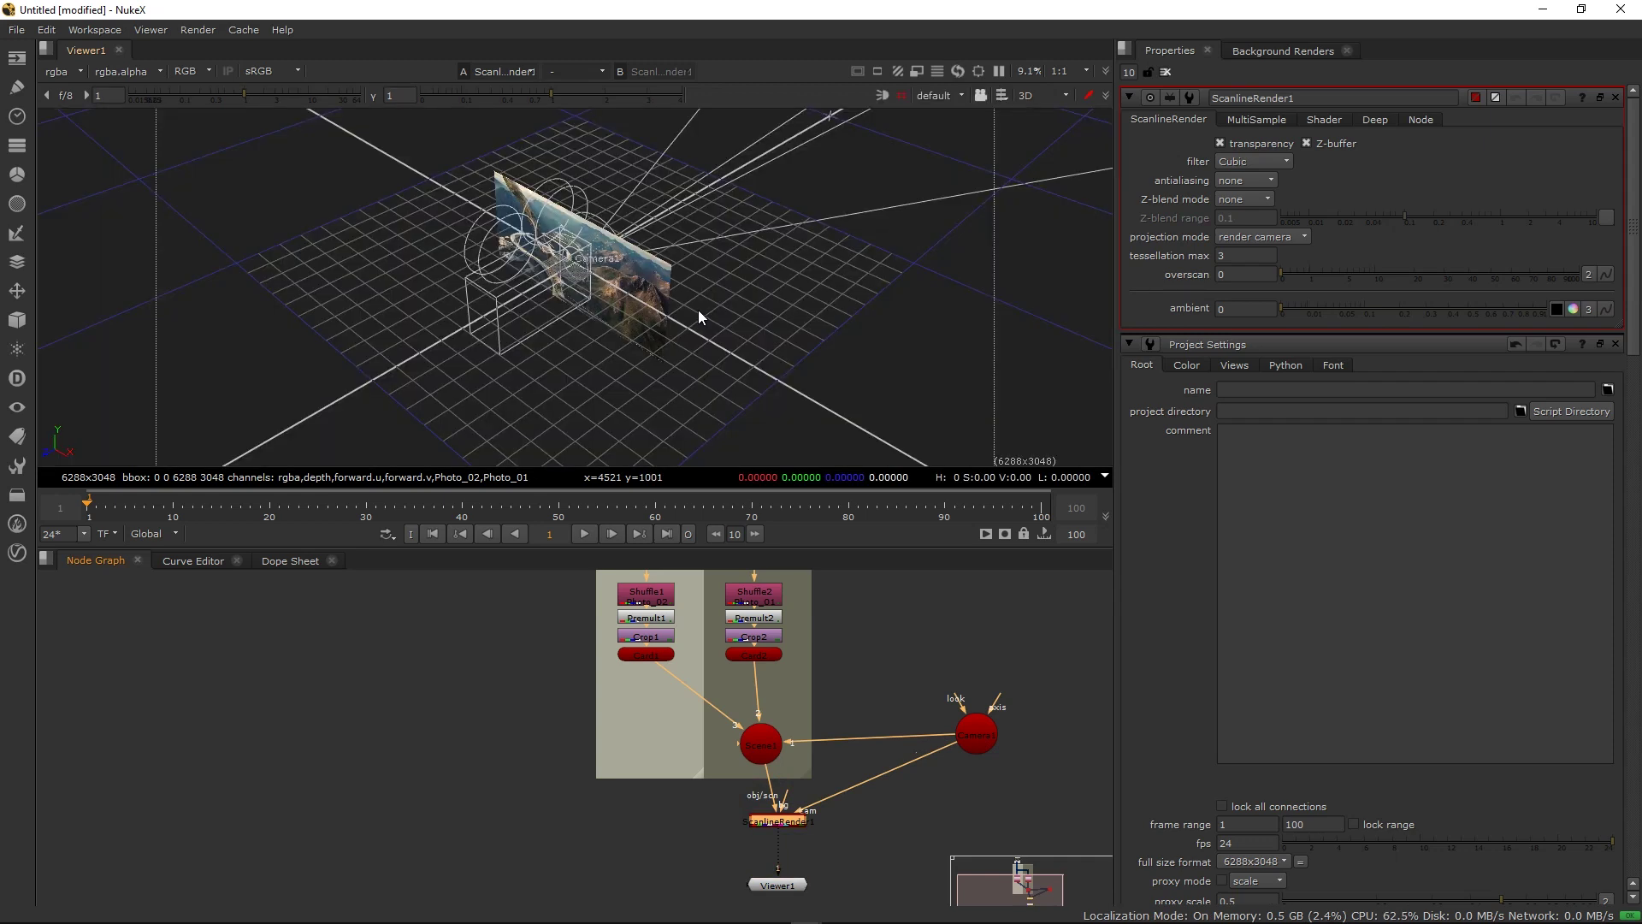
{"action": "left_click", "coordinate": [1051, 95]}
{"action": "left_click", "coordinate": [1066, 114]}
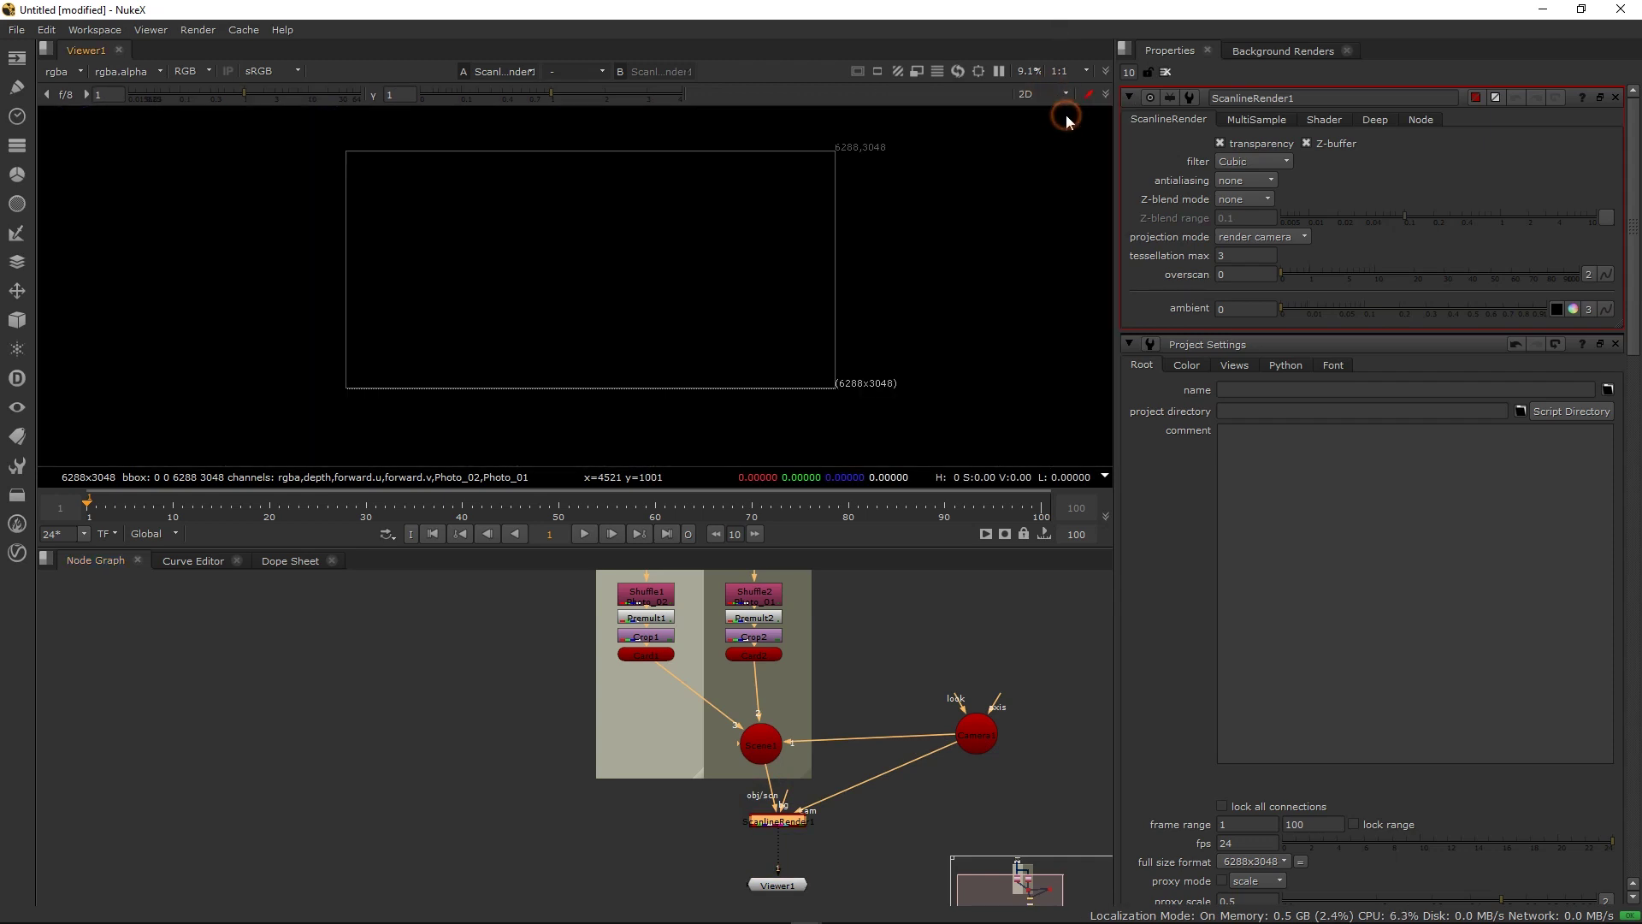
{"action": "left_click", "coordinate": [1051, 93]}
{"action": "left_click", "coordinate": [1057, 128]}
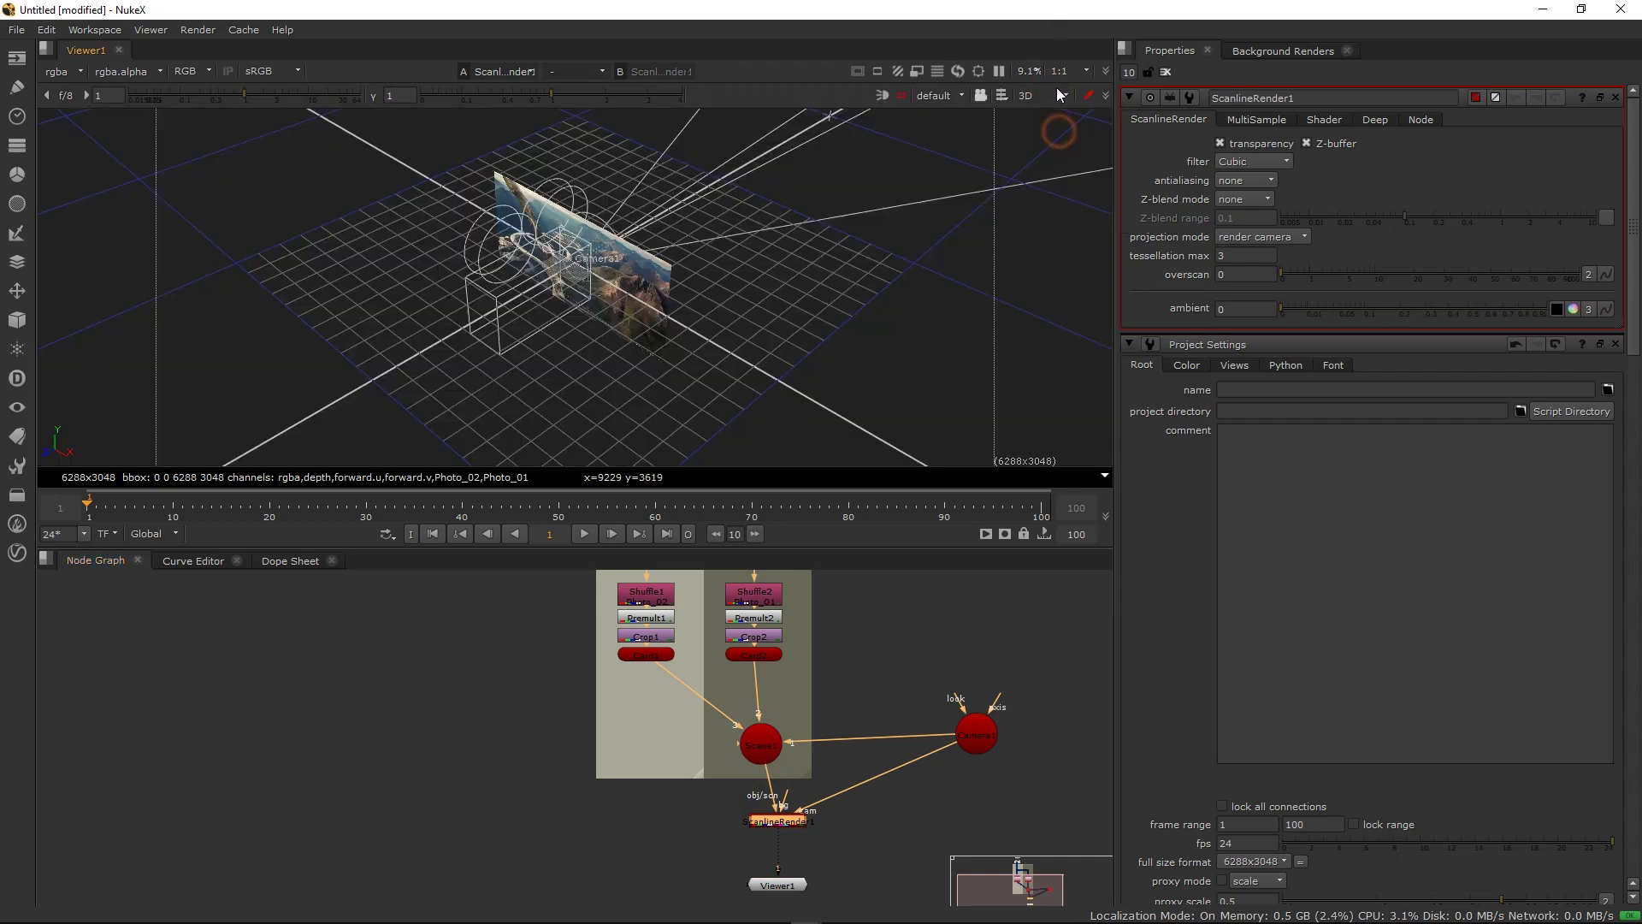
{"action": "left_click", "coordinate": [1054, 92]}
{"action": "left_click", "coordinate": [1054, 112]}
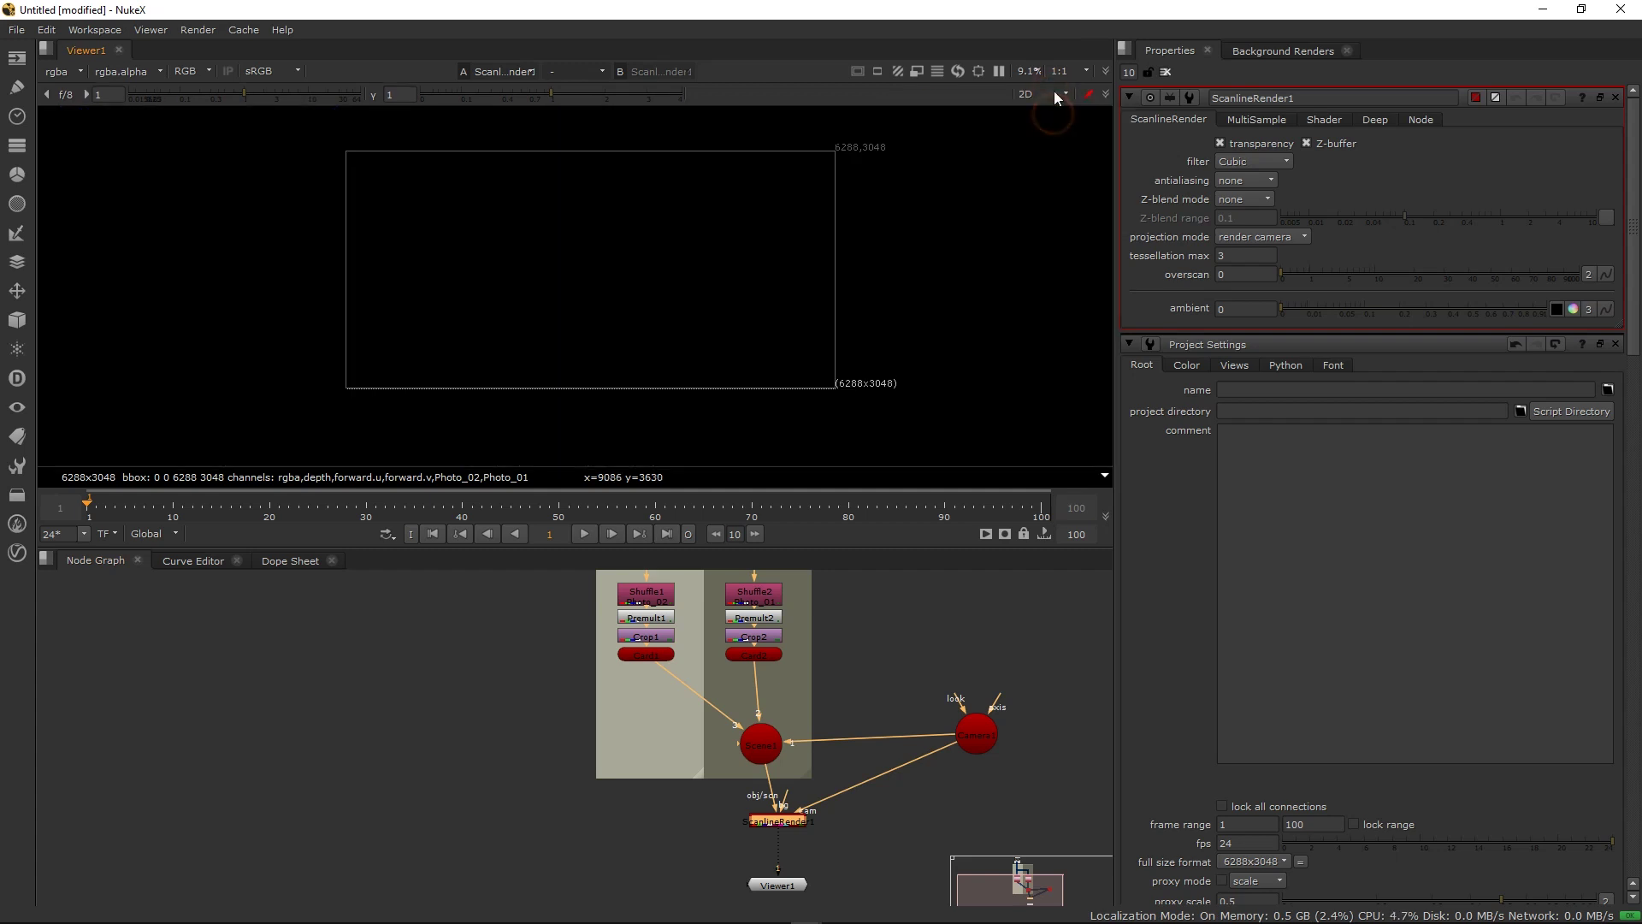
{"action": "left_click", "coordinate": [1054, 92]}
{"action": "left_click", "coordinate": [1040, 126]}
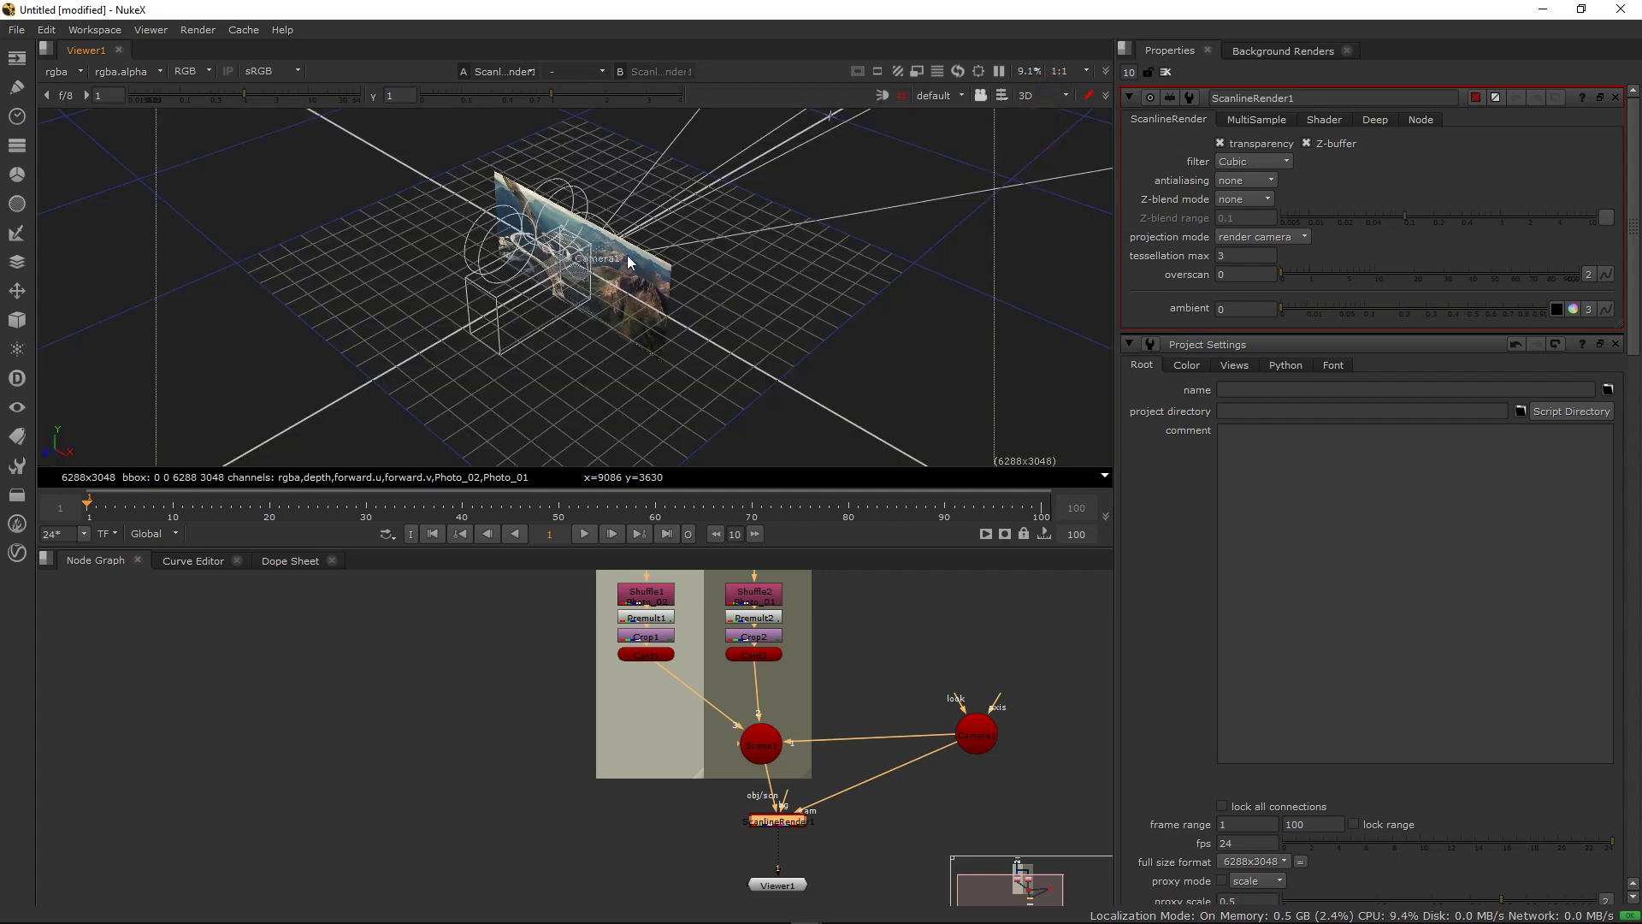
Move Card1 back from the camera to a Z translate of about -1.61
{"action": "left_click", "coordinate": [612, 276]}
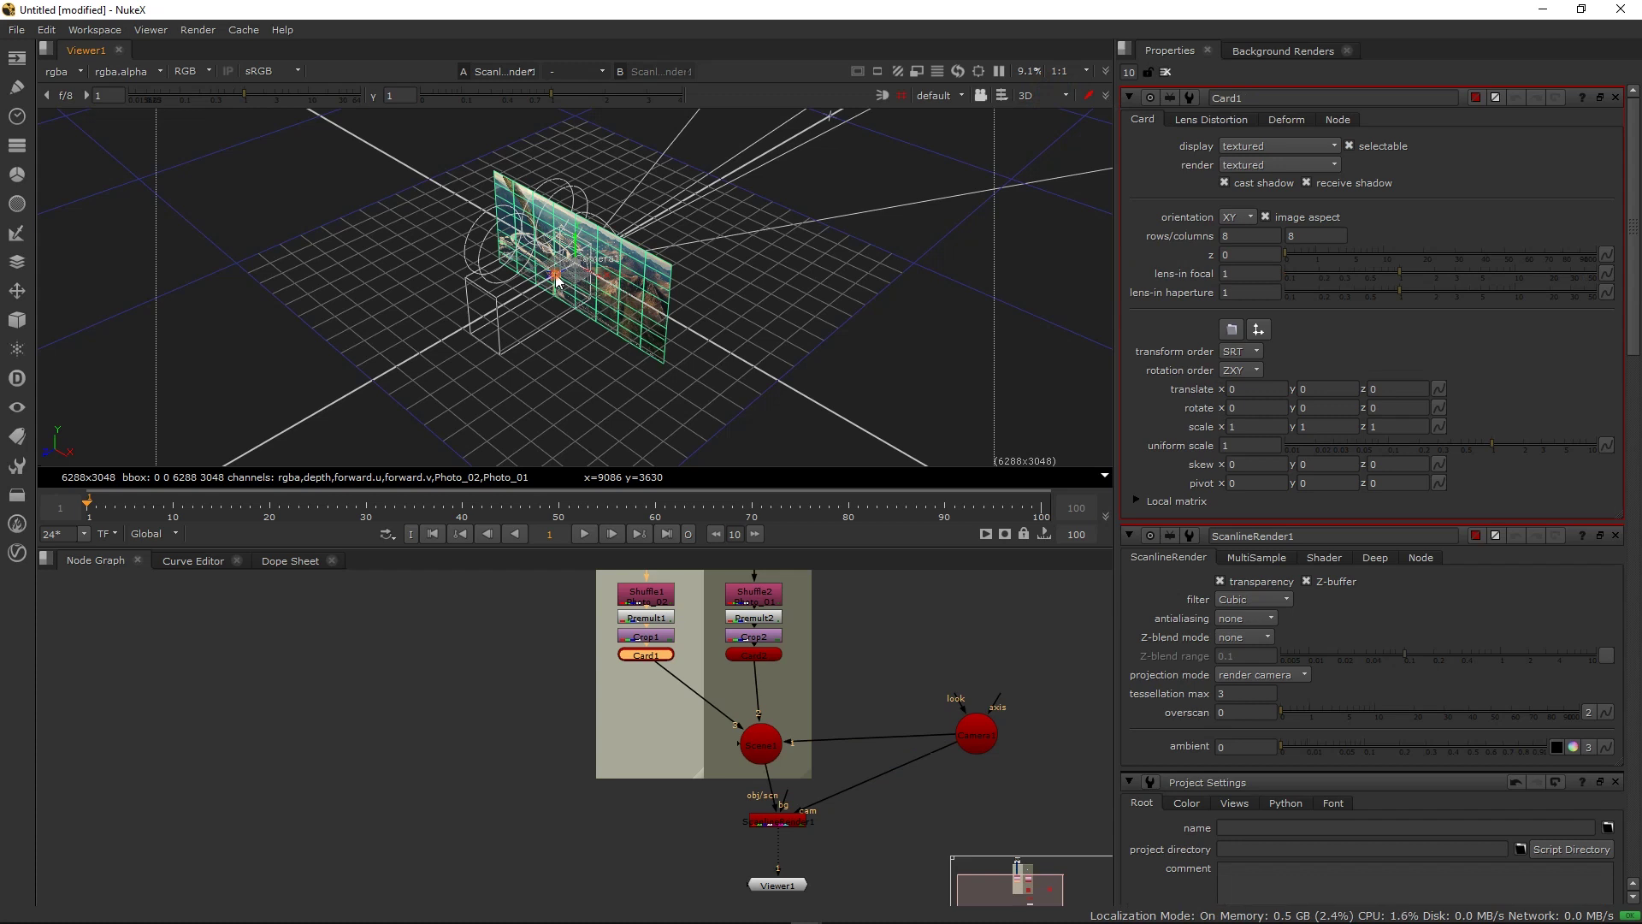
{"action": "left_click_drag", "start_coordinate": [557, 281], "coordinate": [781, 359]}
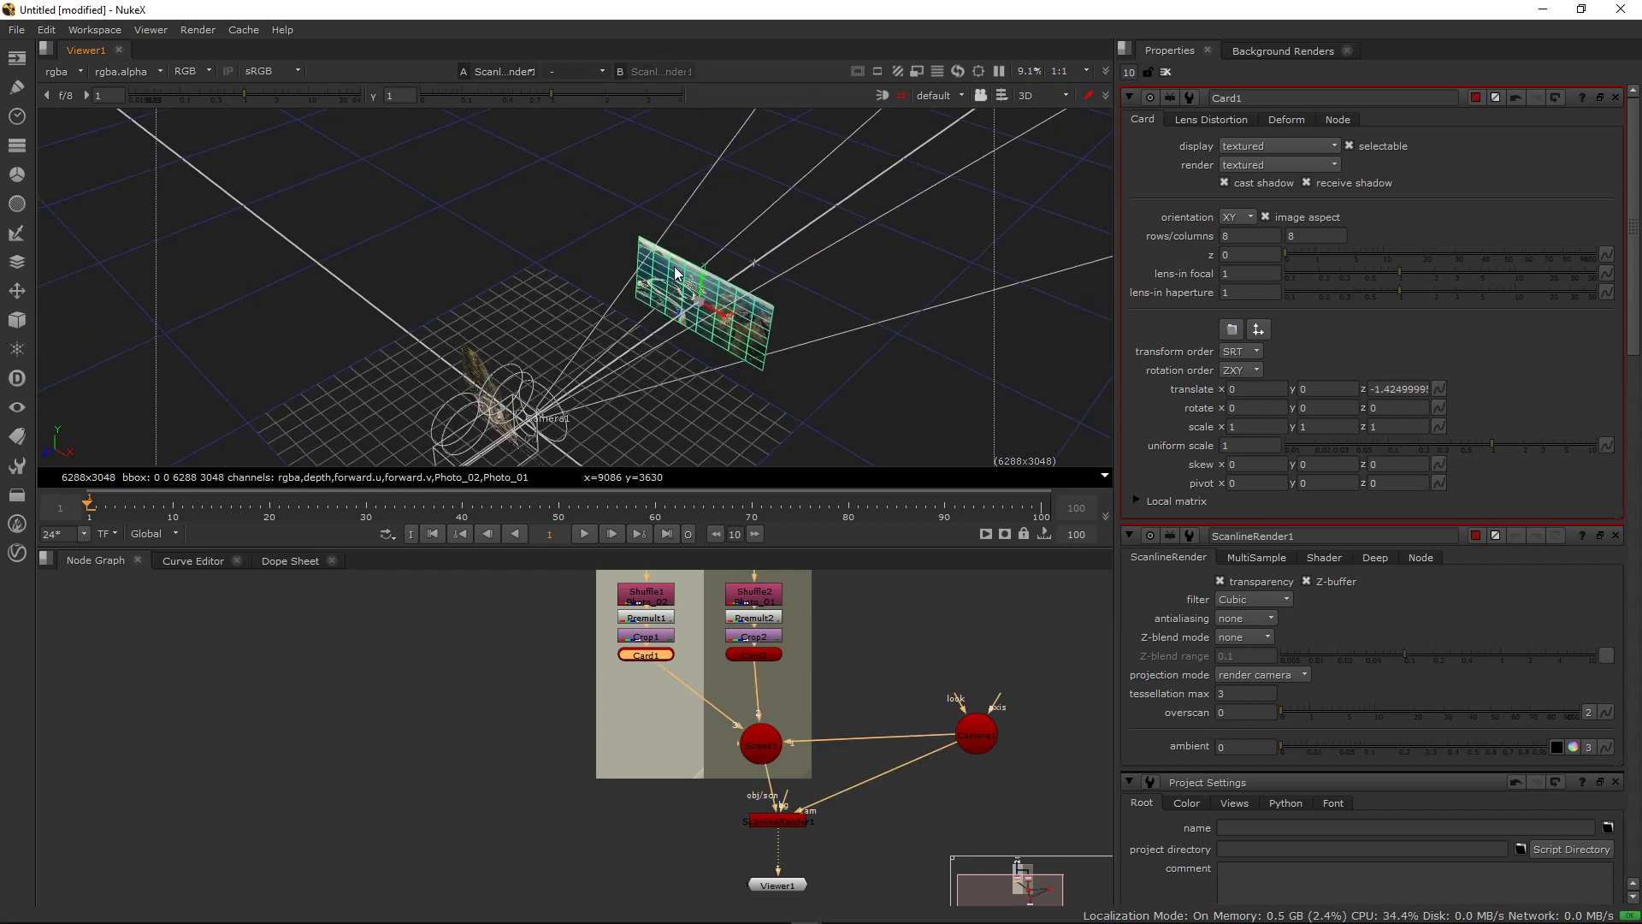
{"action": "left_click_drag", "start_coordinate": [678, 311], "coordinate": [839, 134]}
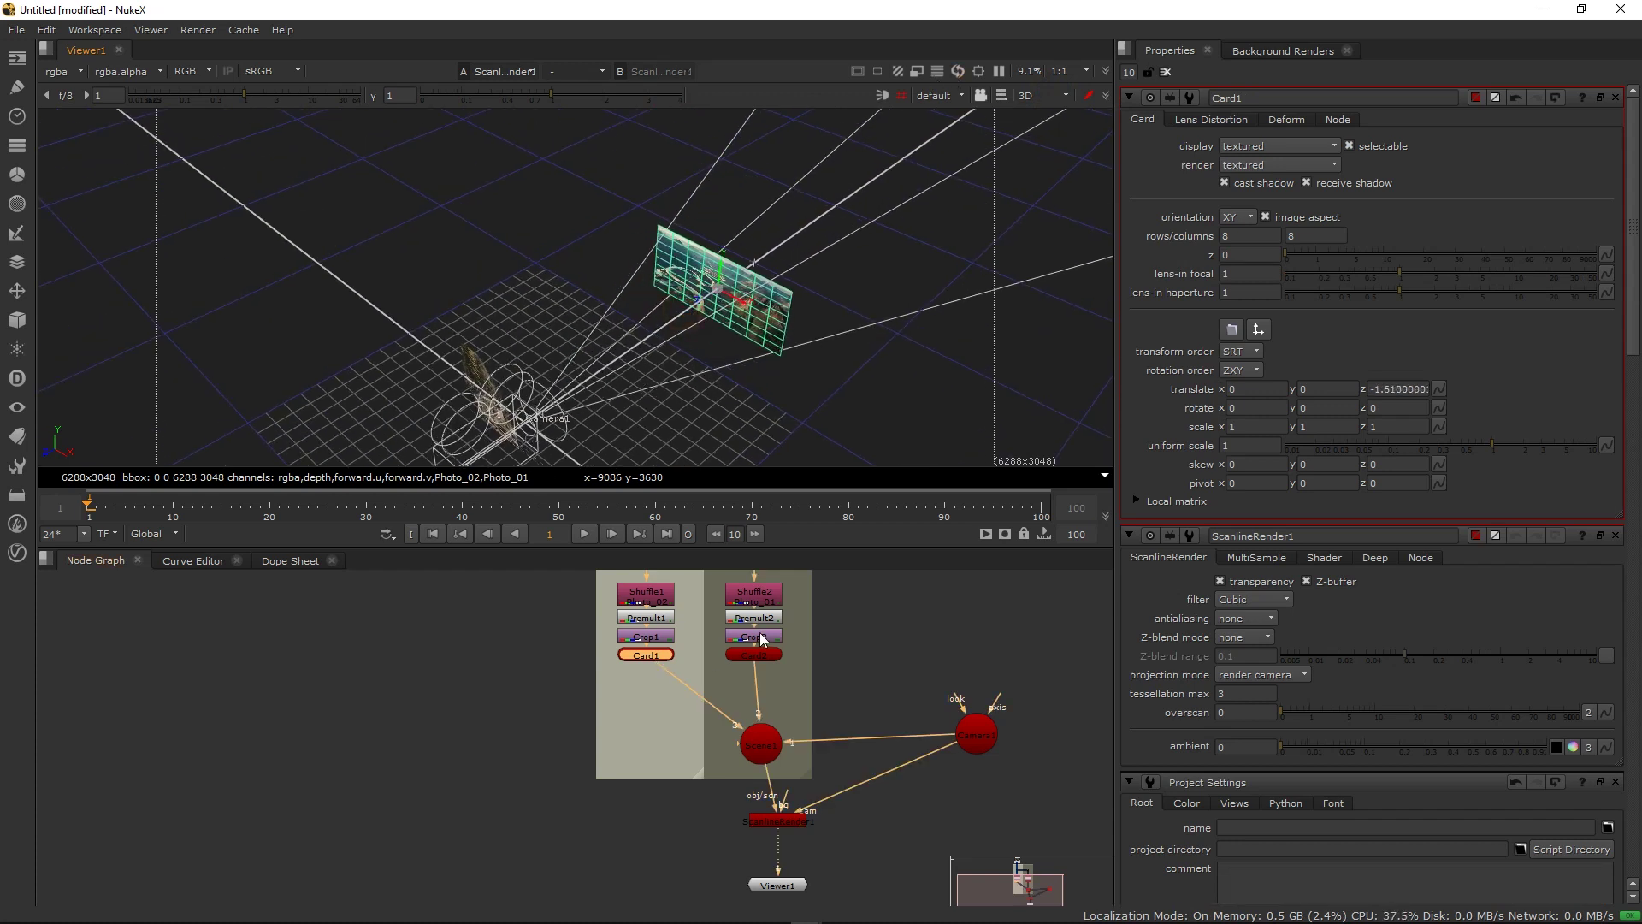
Move Card2 back from the camera to a Z translate of about -0.765
{"action": "double_click", "coordinate": [750, 657]}
{"action": "left_click_drag", "start_coordinate": [678, 408], "coordinate": [715, 297]}
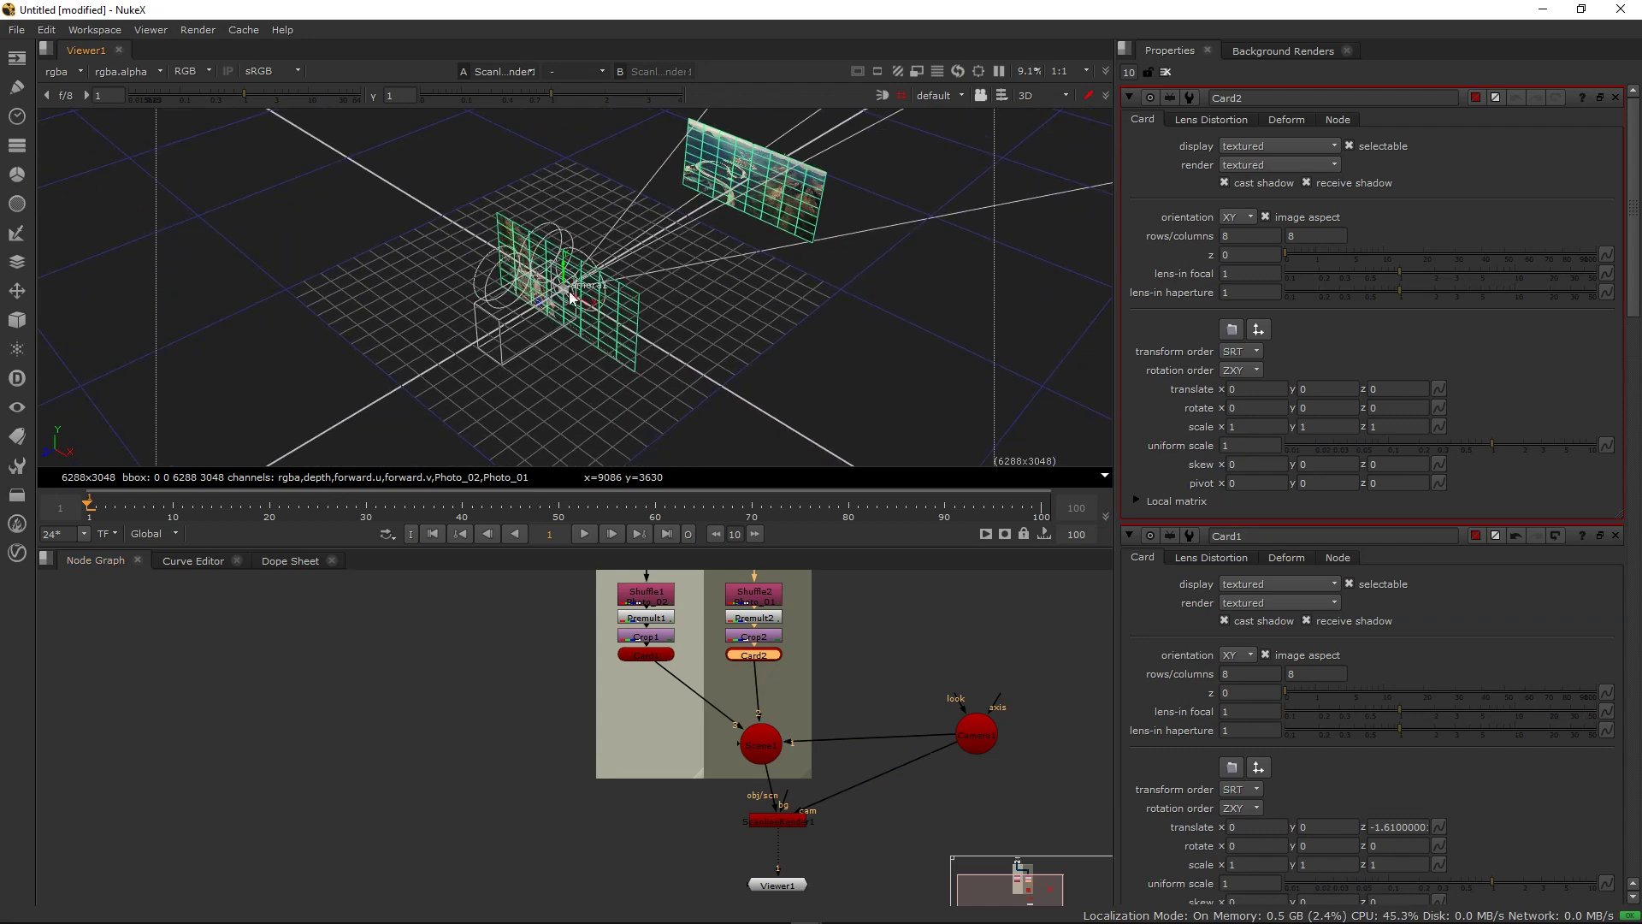
{"action": "left_click_drag", "start_coordinate": [546, 299], "coordinate": [771, 215]}
{"action": "scroll", "coordinate": [772, 215], "scroll_direction": "up", "scroll_amount": 4}
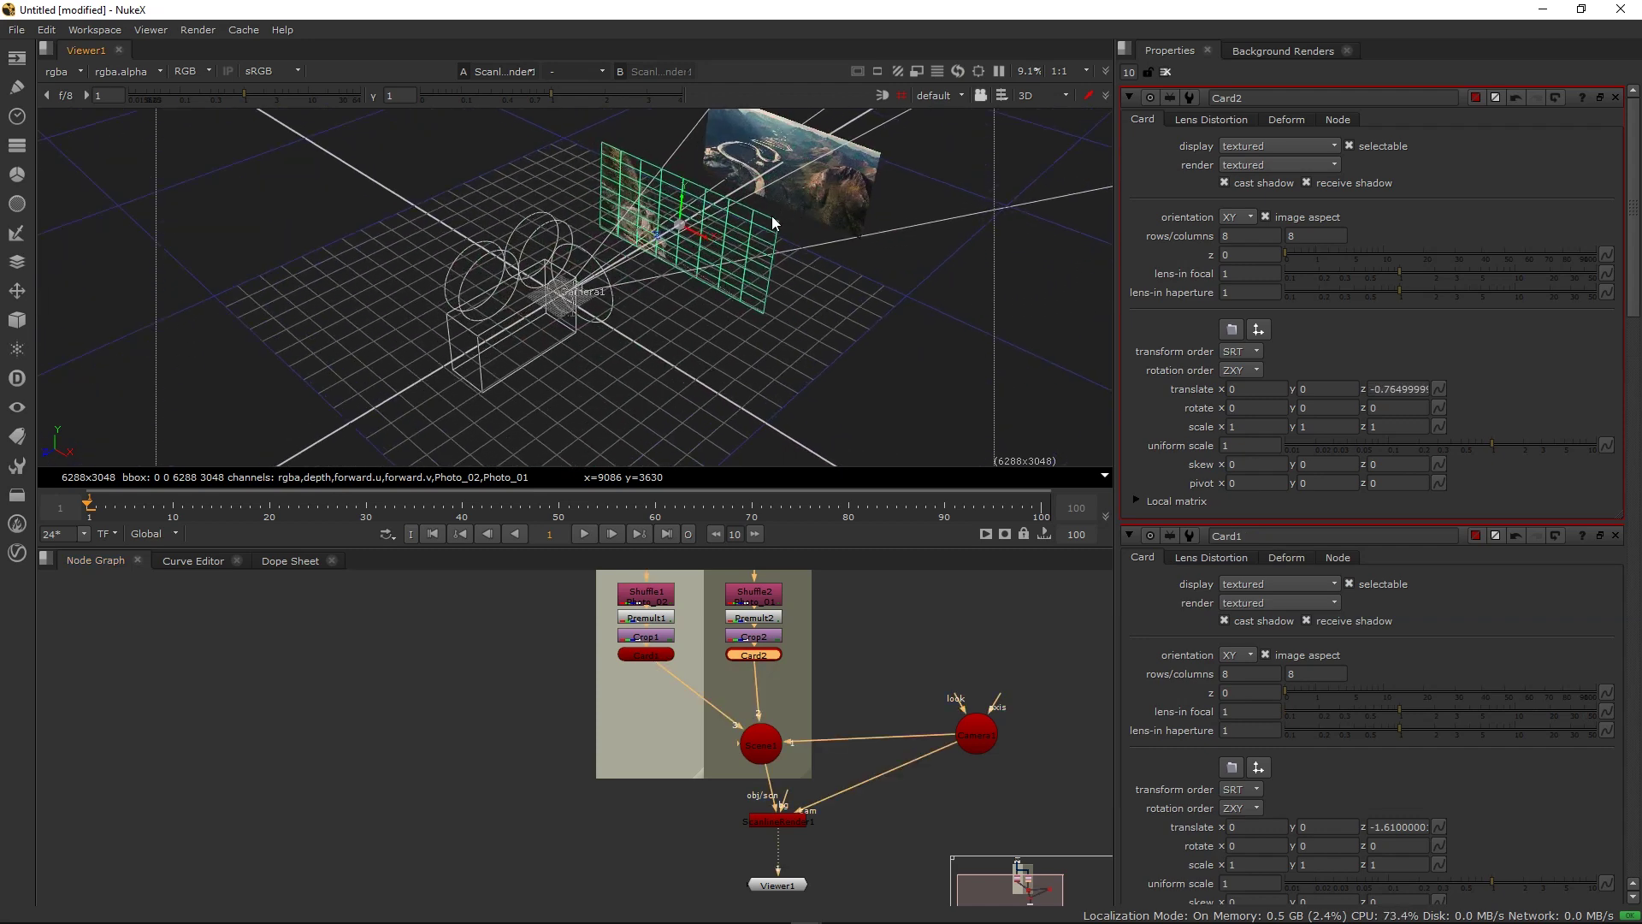
Open the Camera1 properties and examine how both cards render in the 2D view, returning to 3D
{"action": "left_click_drag", "start_coordinate": [633, 417], "coordinate": [730, 229]}
{"action": "double_click", "coordinate": [751, 202]}
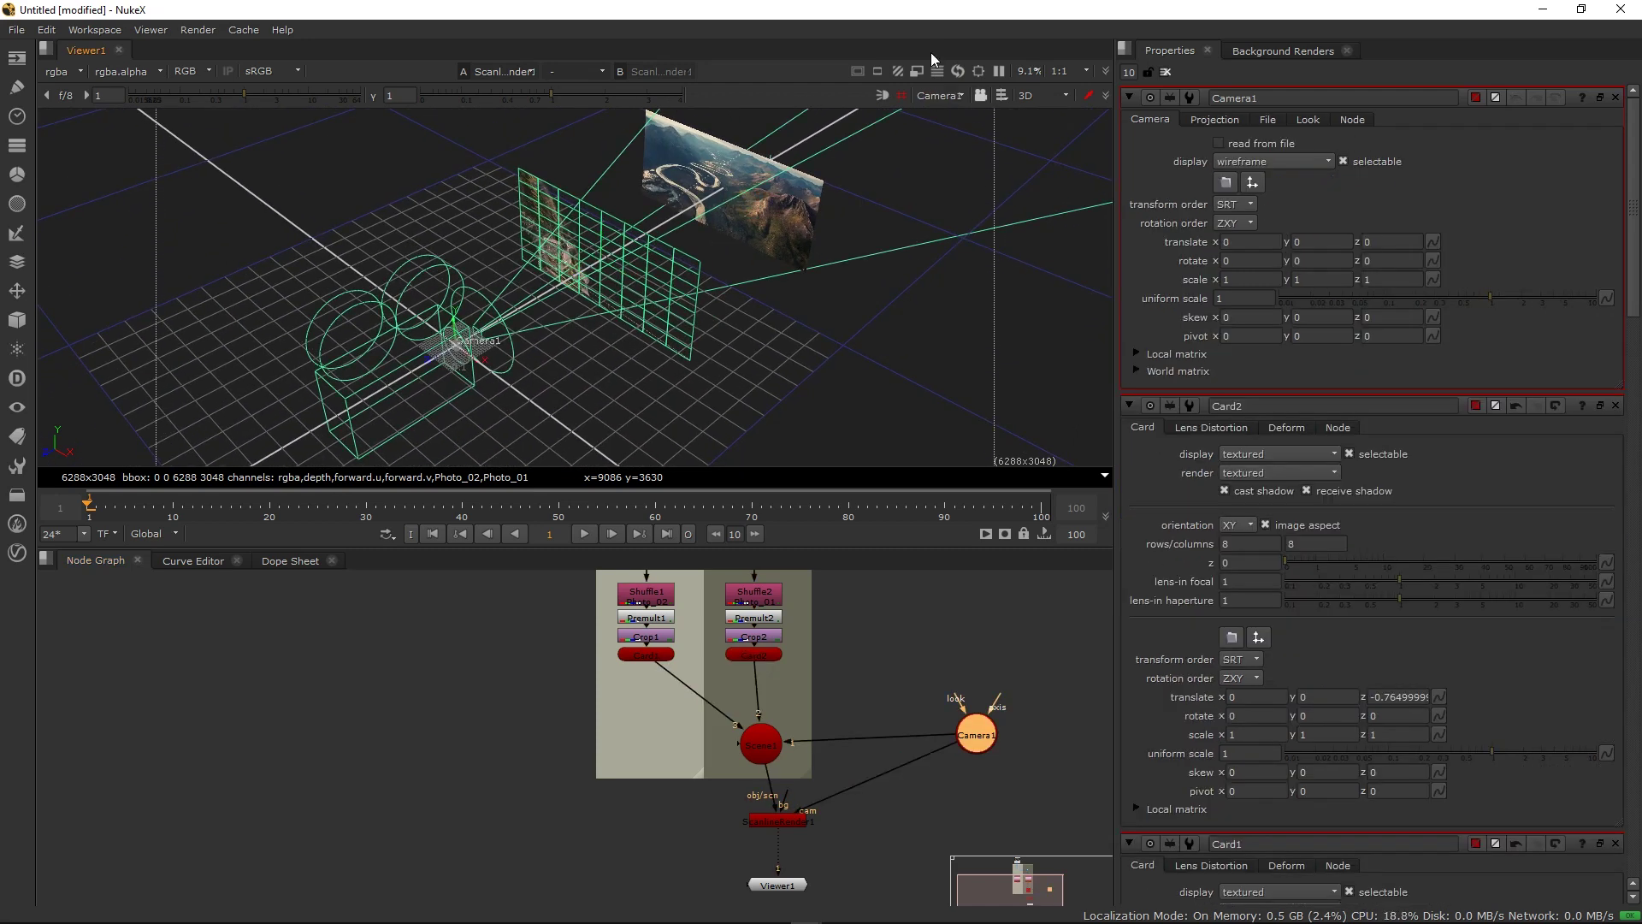
{"action": "left_click", "coordinate": [1028, 95]}
{"action": "left_click", "coordinate": [1039, 120]}
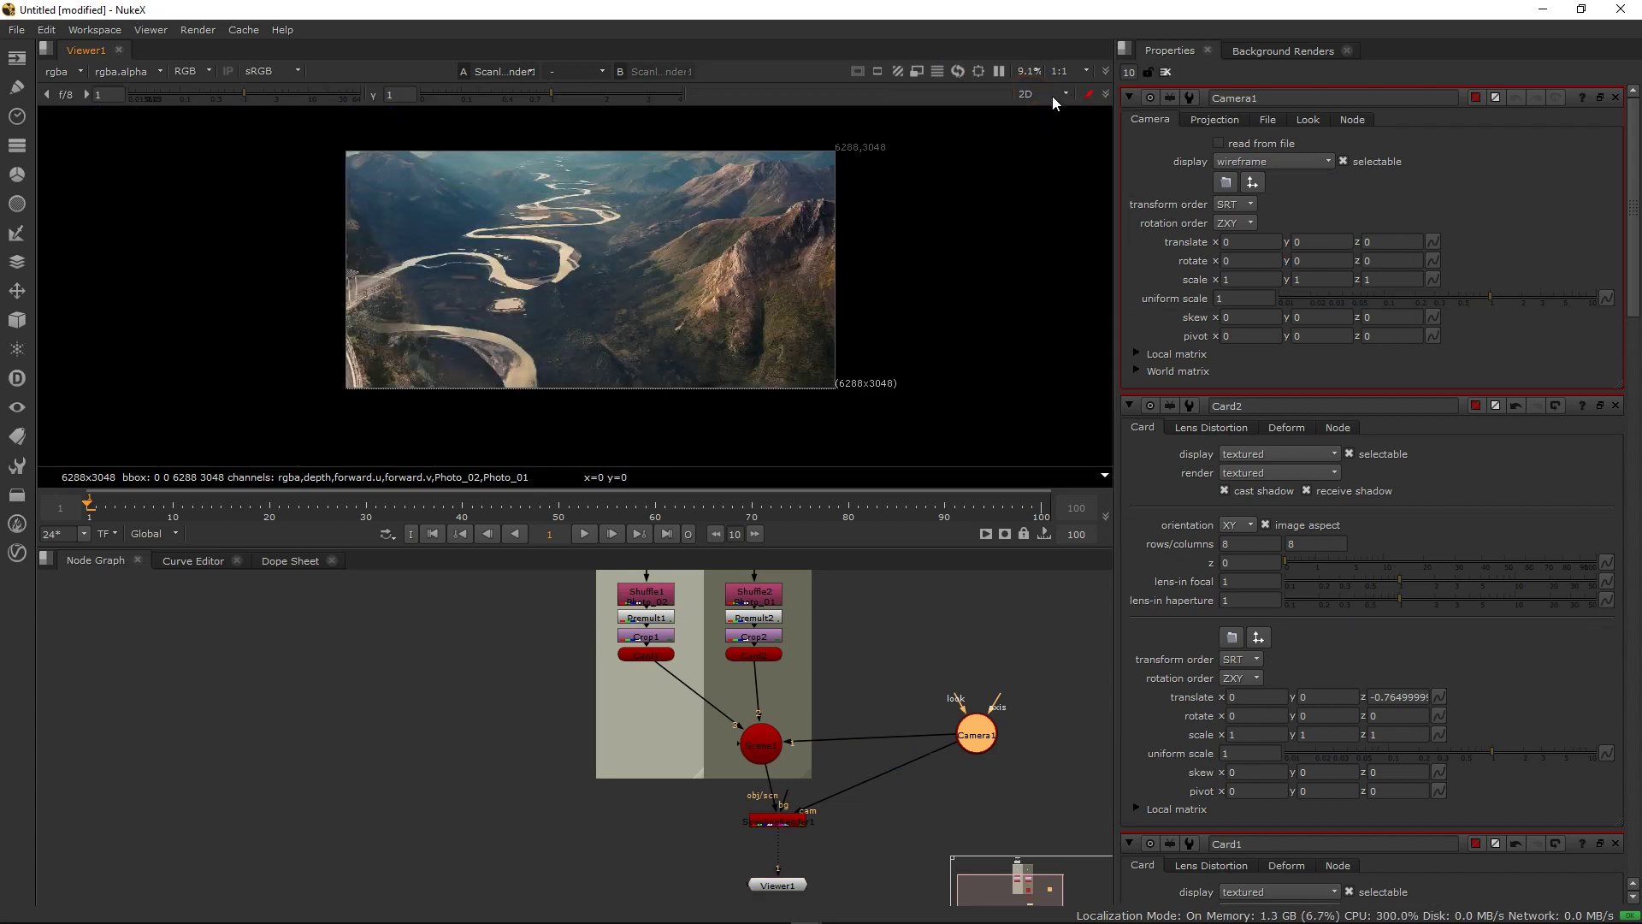
{"action": "left_click", "coordinate": [1053, 96]}
{"action": "left_click", "coordinate": [1061, 113]}
{"action": "left_click", "coordinate": [1047, 94]}
{"action": "left_click", "coordinate": [1042, 127]}
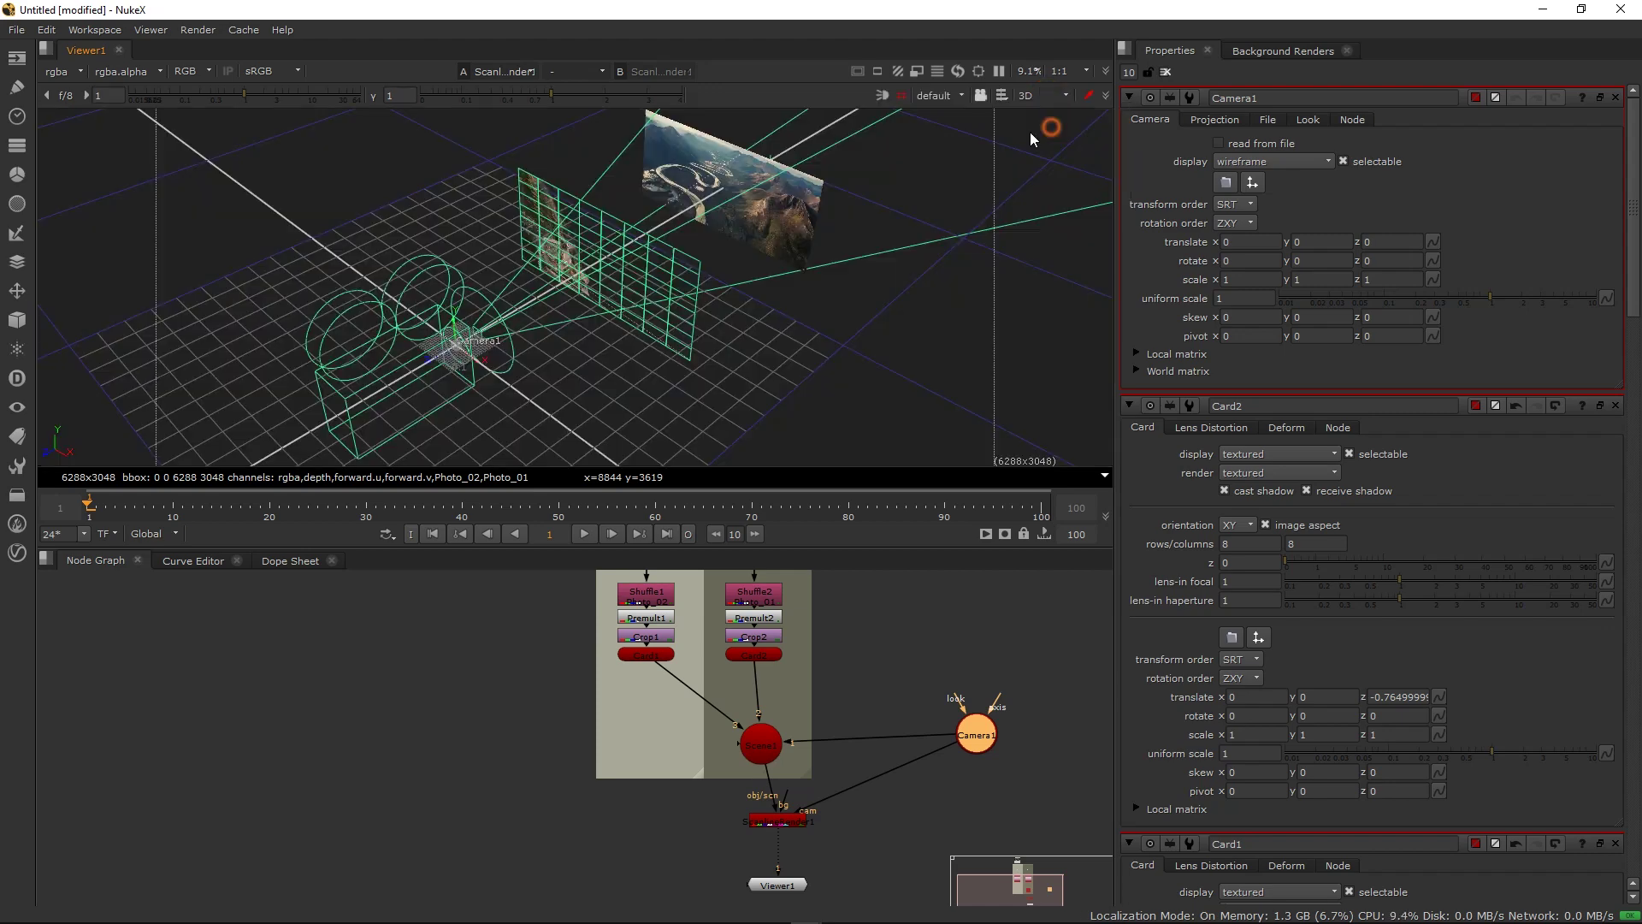
Move Card1 to about -2.45 and Card2 to about -1.13 in Z, and check the framing in the 2D render
{"action": "left_click", "coordinate": [765, 204]}
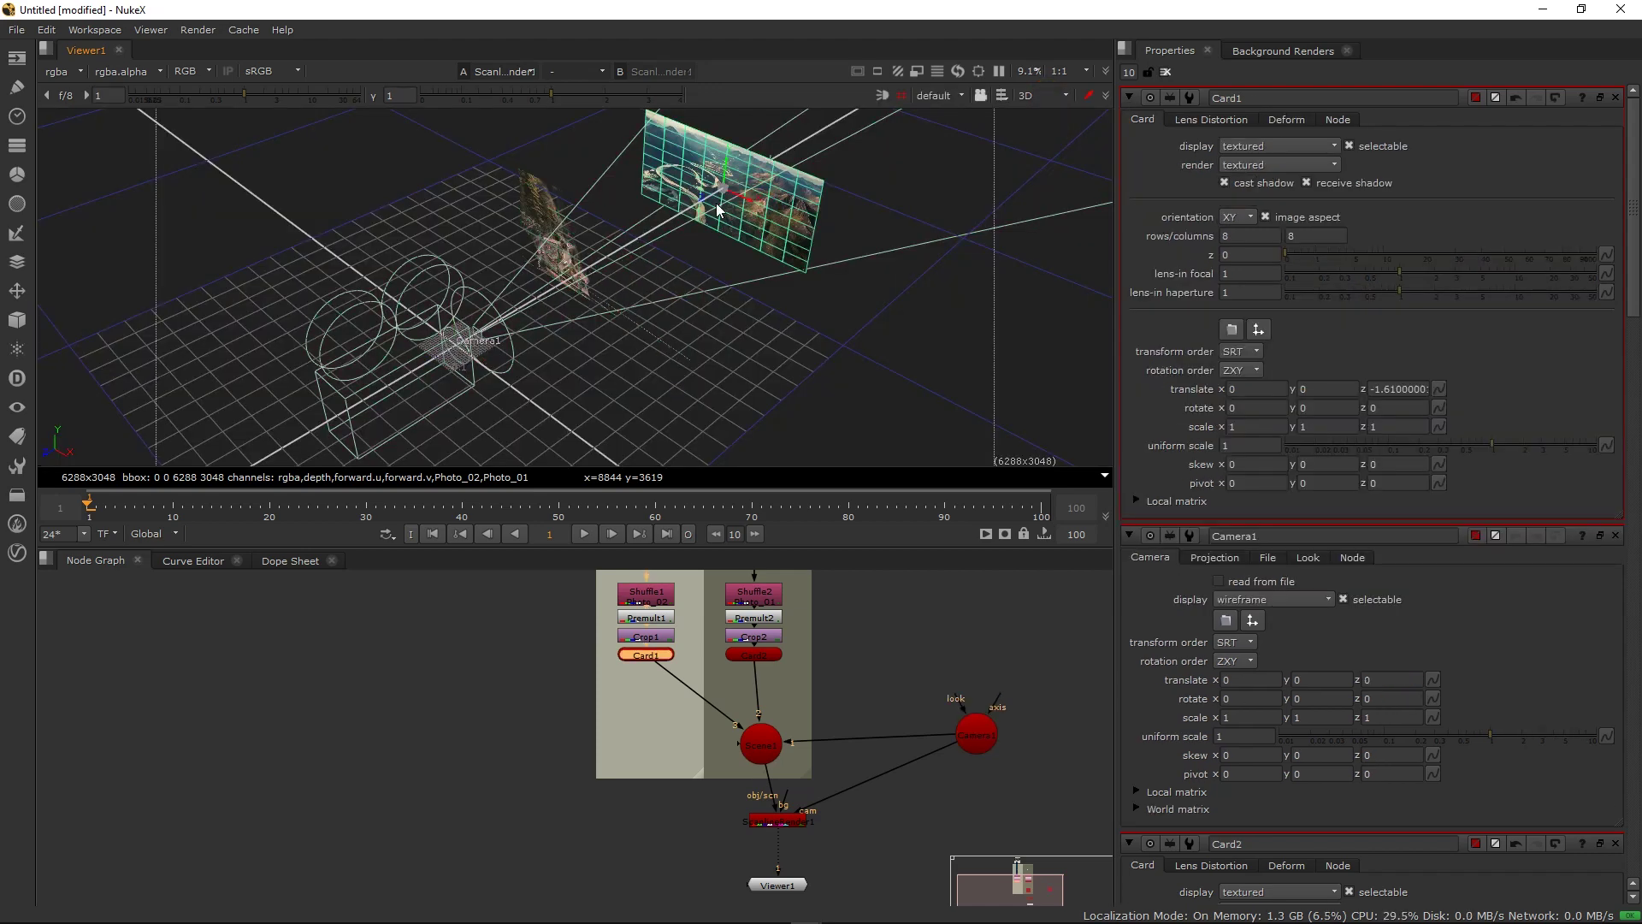
{"action": "left_click_drag", "start_coordinate": [699, 202], "coordinate": [853, 256]}
{"action": "left_click", "coordinate": [533, 357]}
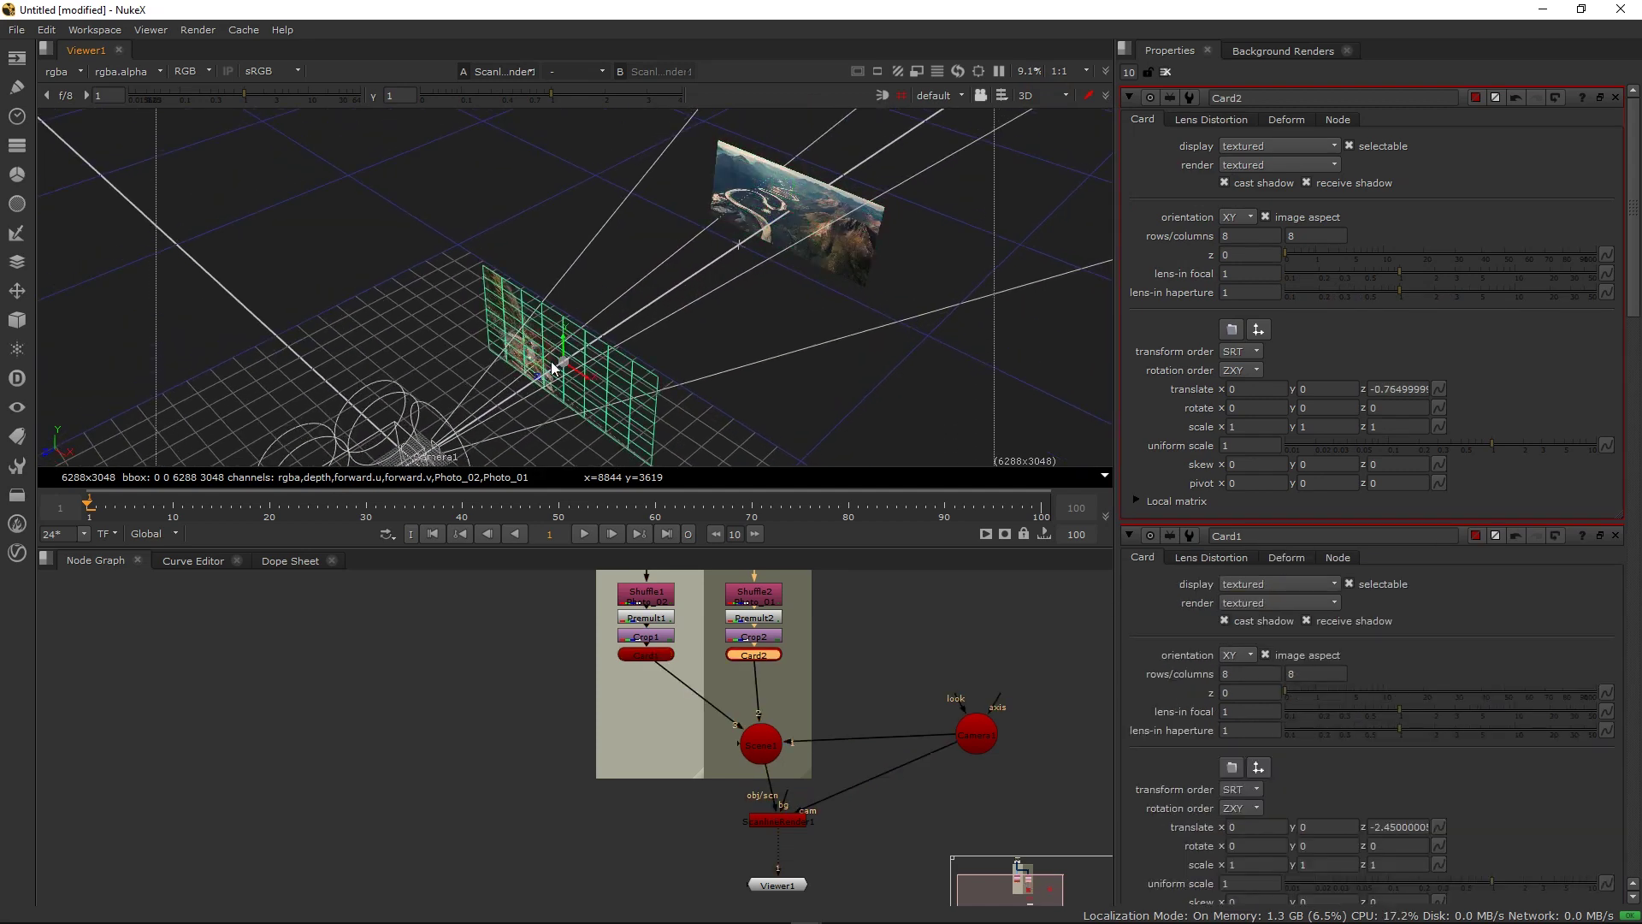
{"action": "left_click_drag", "start_coordinate": [545, 370], "coordinate": [631, 306]}
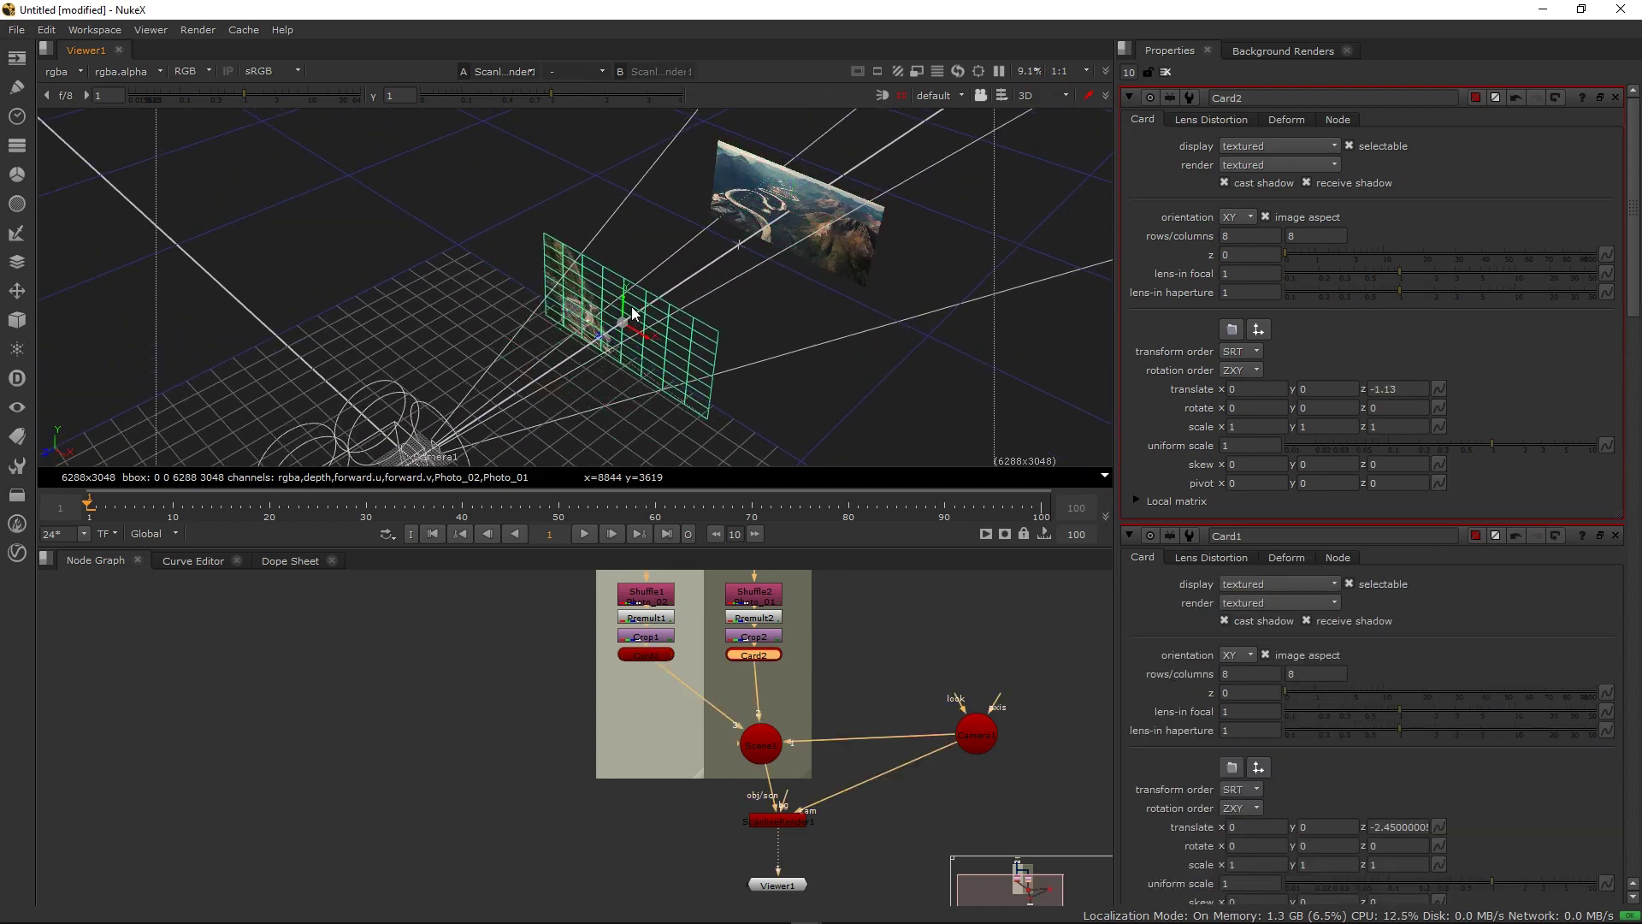
{"action": "left_click", "coordinate": [1023, 97]}
{"action": "left_click", "coordinate": [1052, 114]}
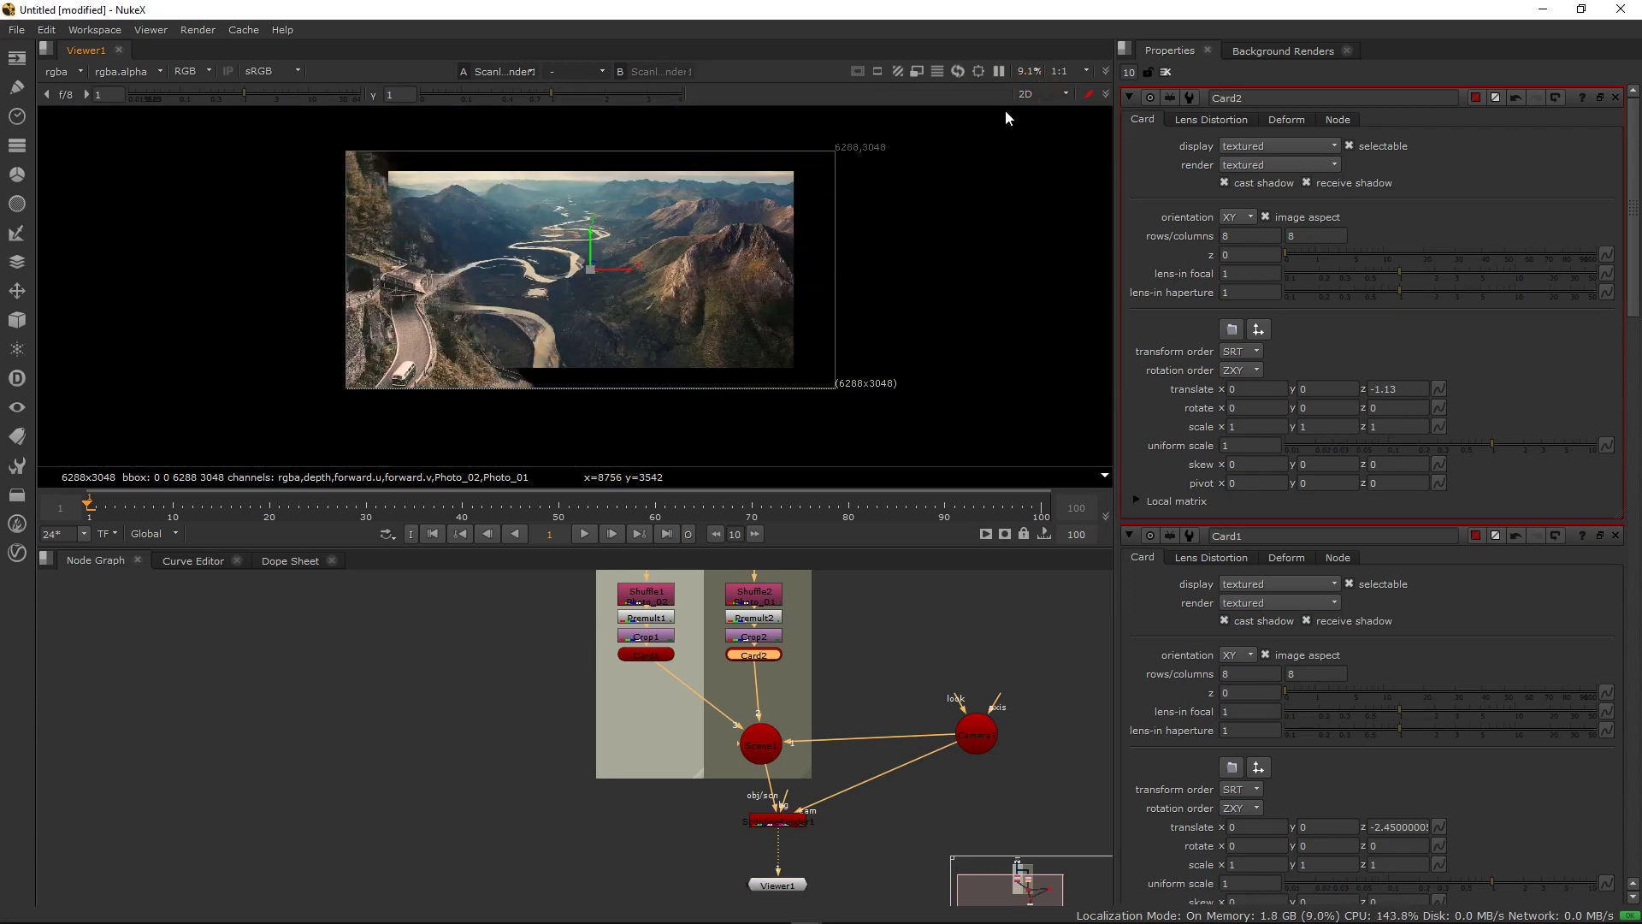
{"action": "left_click", "coordinate": [1054, 96]}
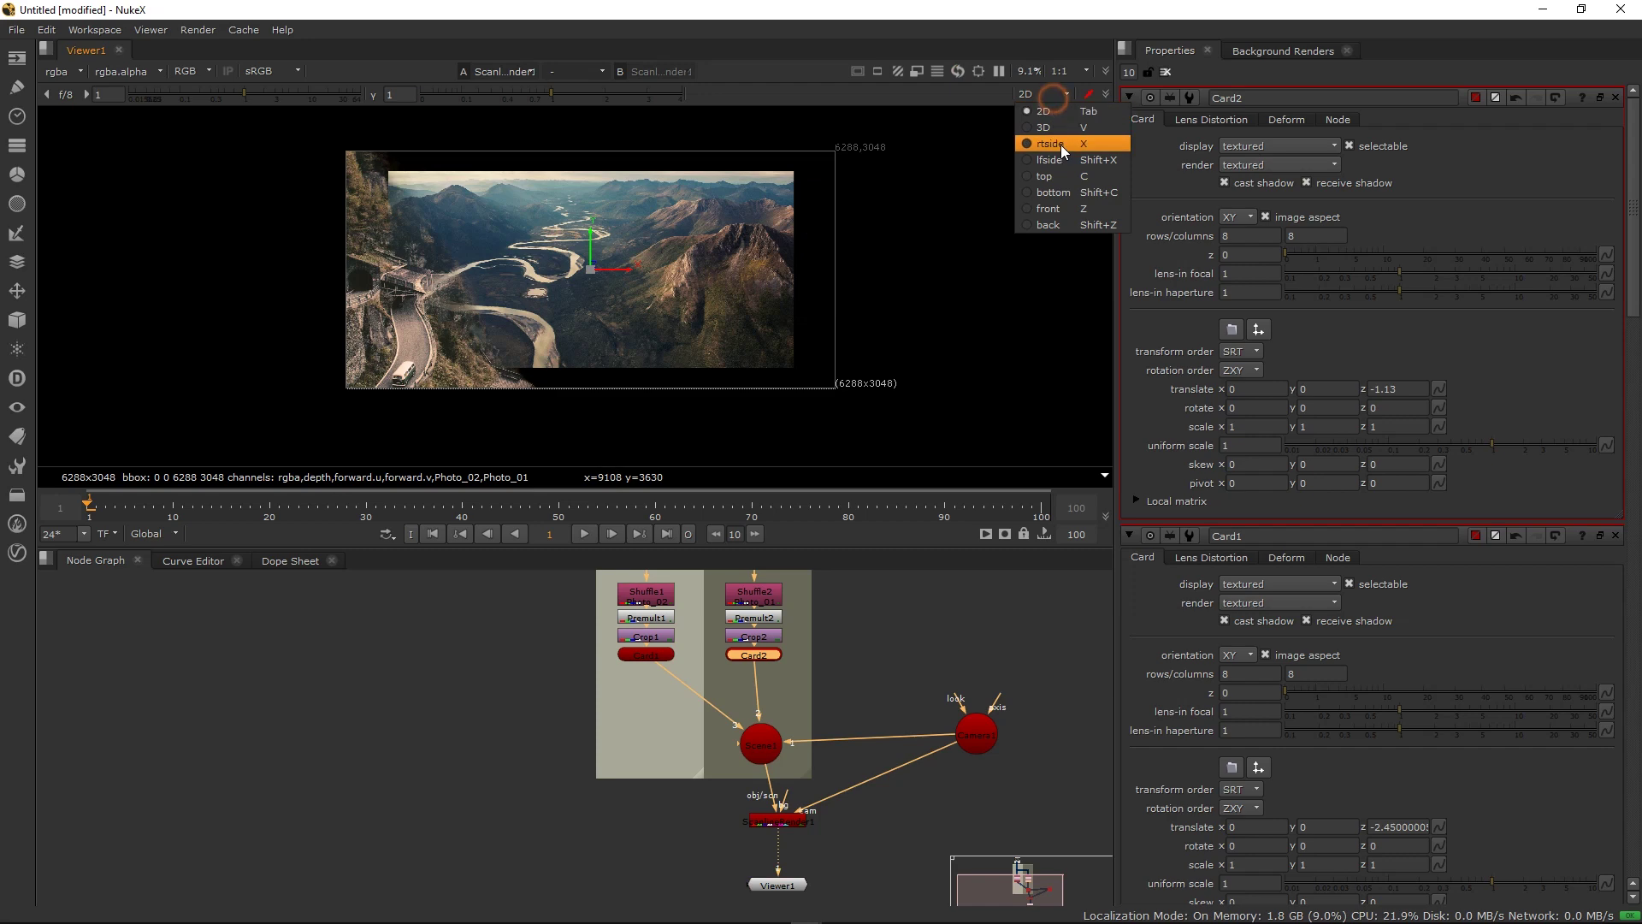
{"action": "left_click", "coordinate": [1066, 126]}
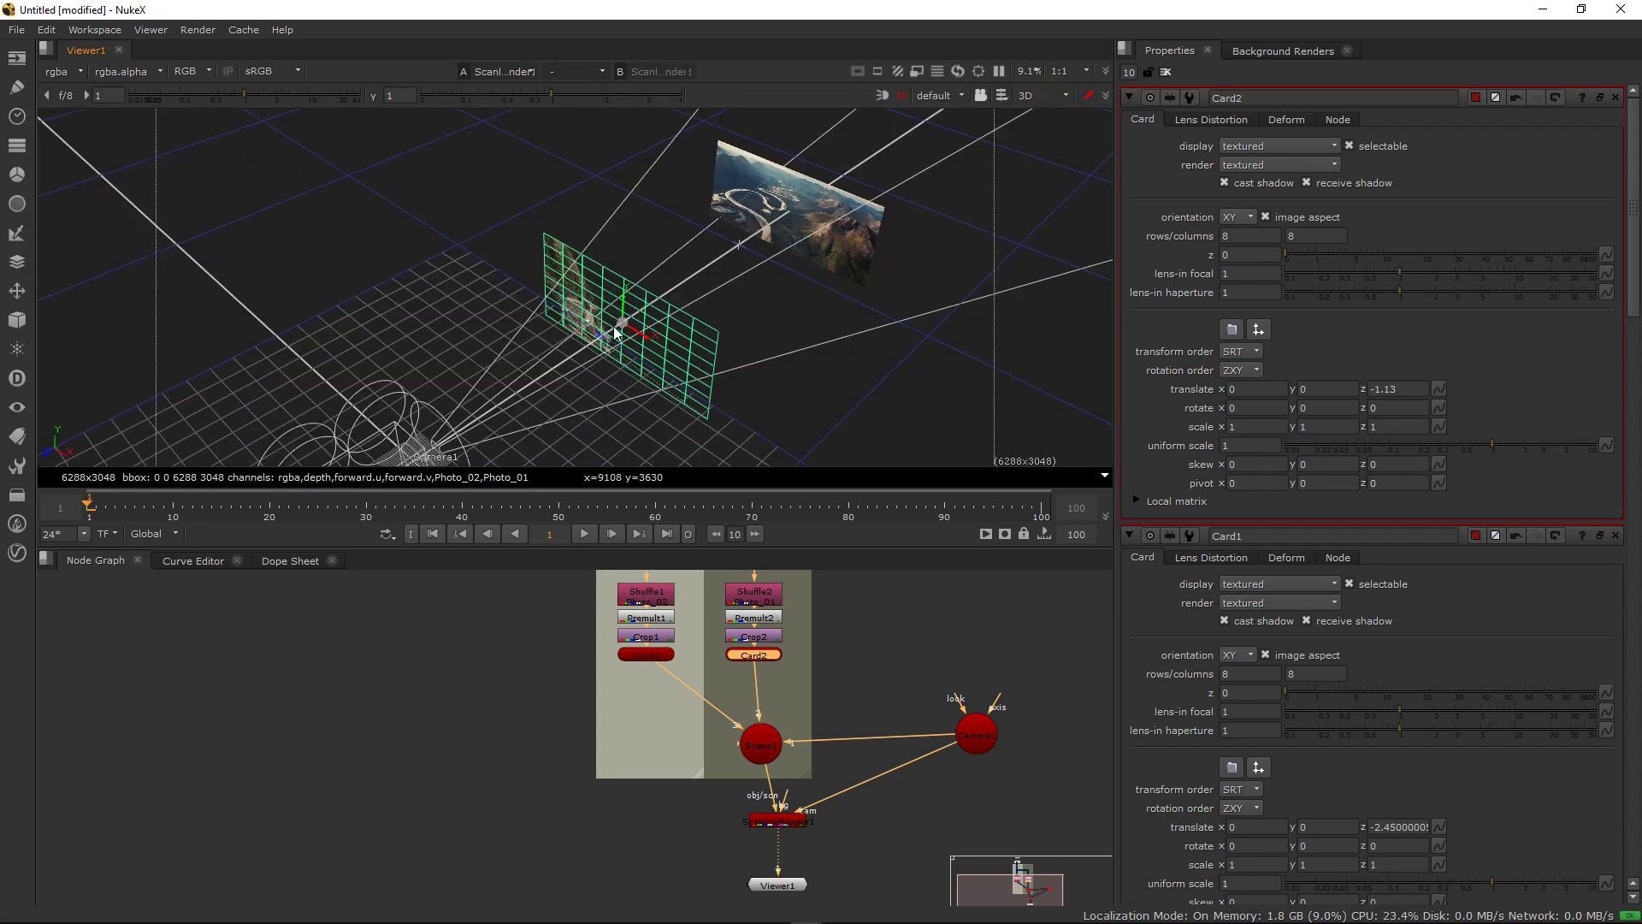
Push Card2 further back to a Z translate of about -1.53 and check the 2D render
{"action": "left_click_drag", "start_coordinate": [640, 309], "coordinate": [715, 239]}
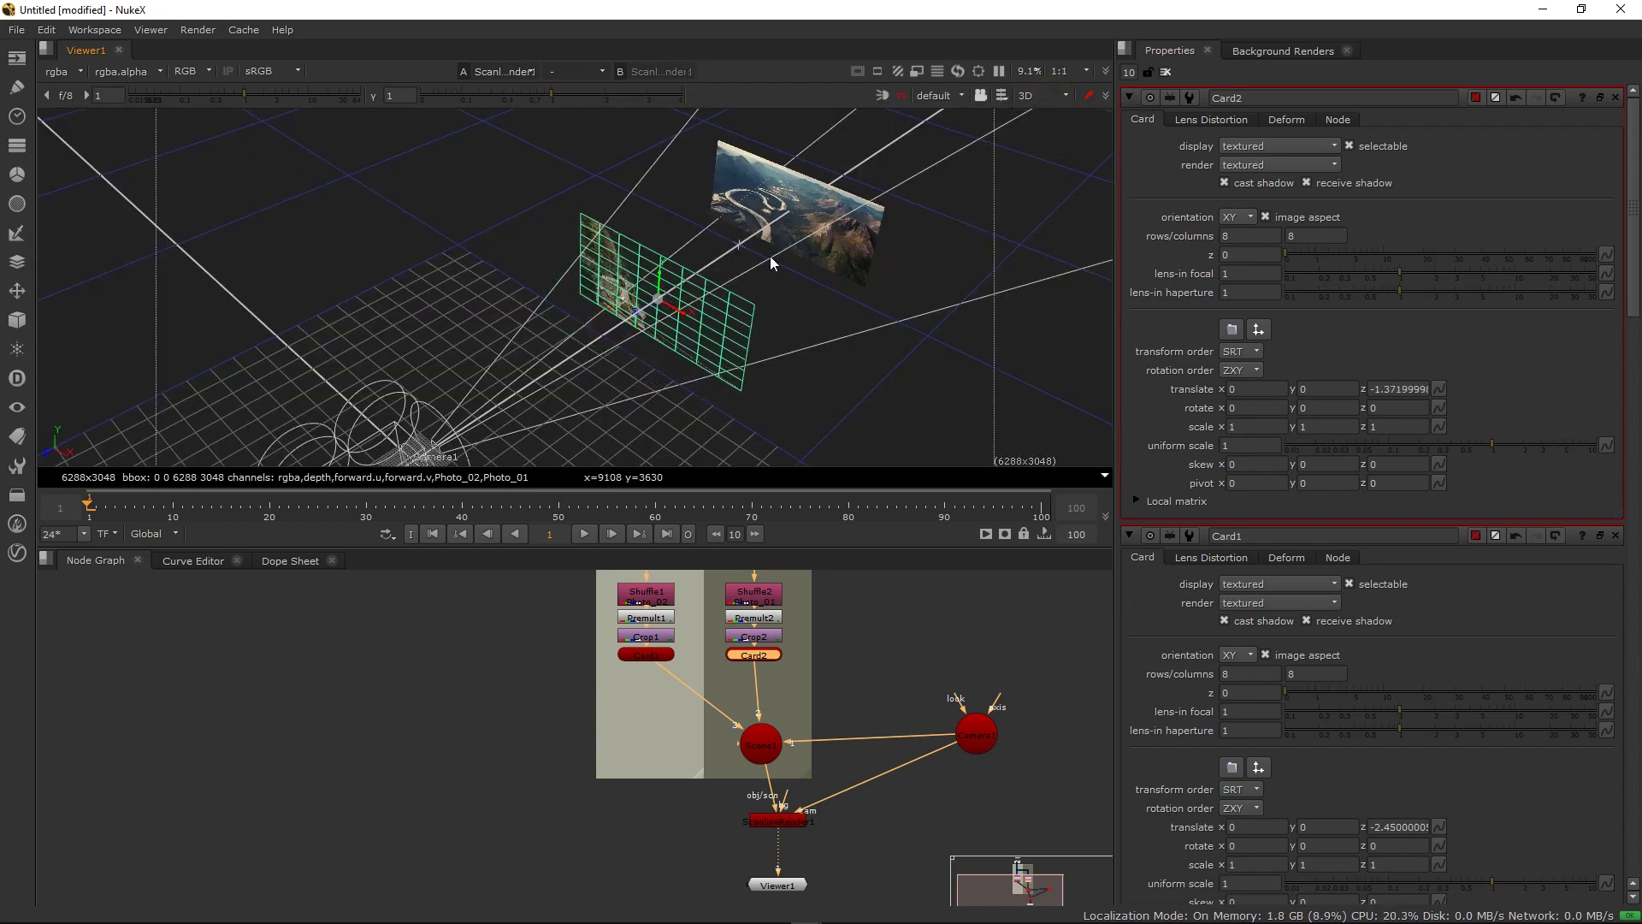
{"action": "left_click_drag", "start_coordinate": [645, 317], "coordinate": [813, 215]}
{"action": "left_click", "coordinate": [813, 215]}
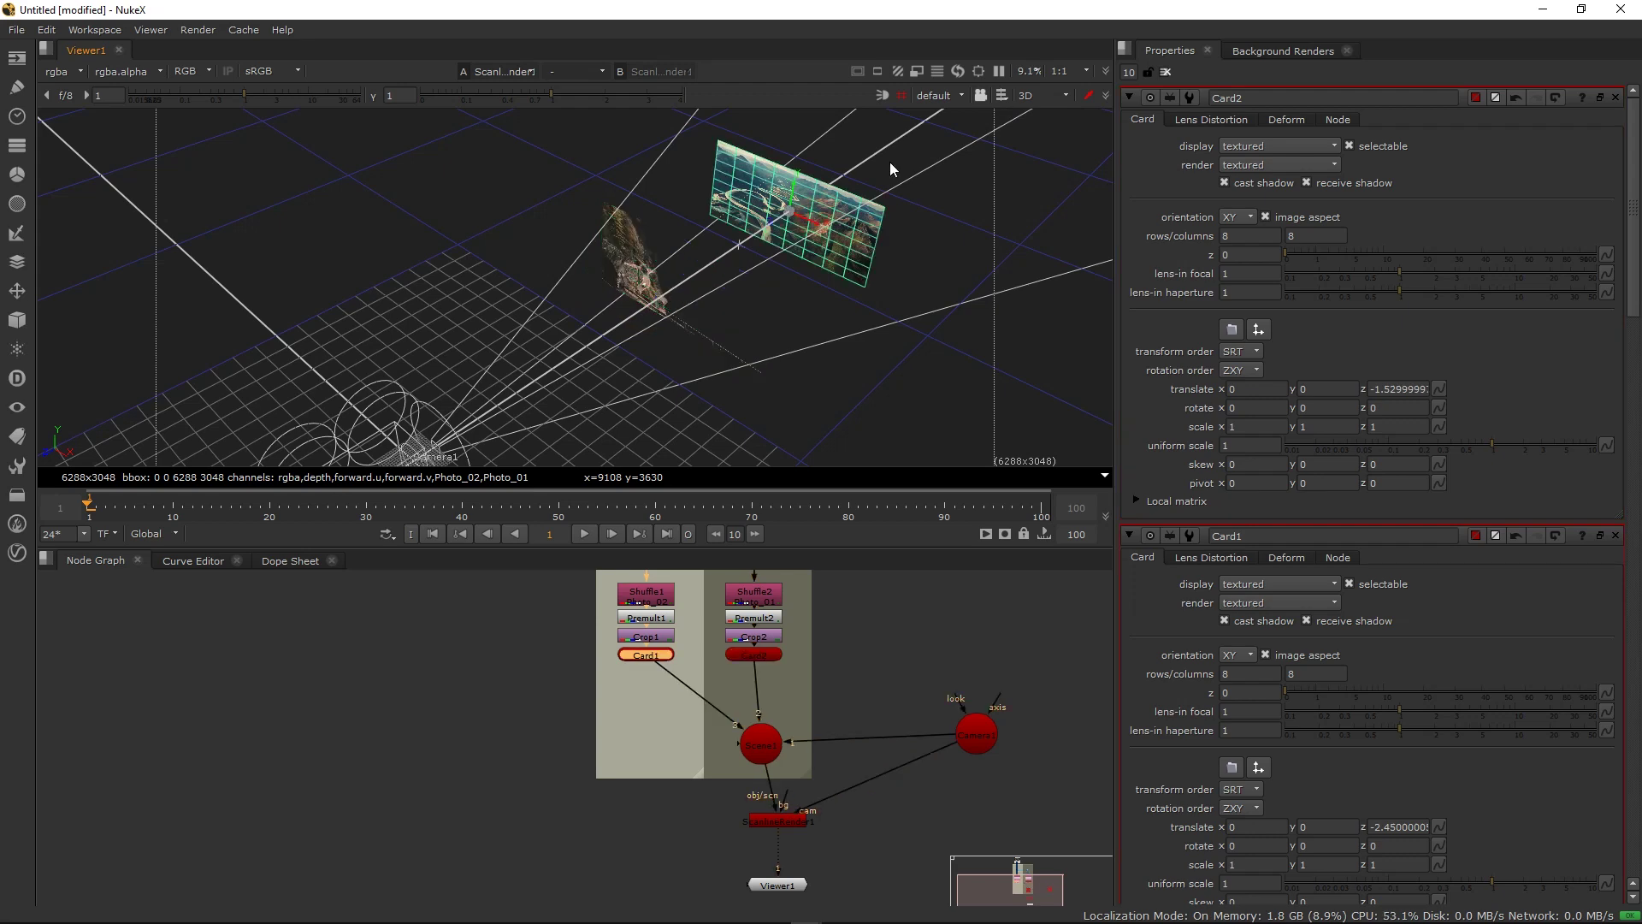
{"action": "left_click", "coordinate": [1060, 96]}
{"action": "left_click", "coordinate": [1055, 110]}
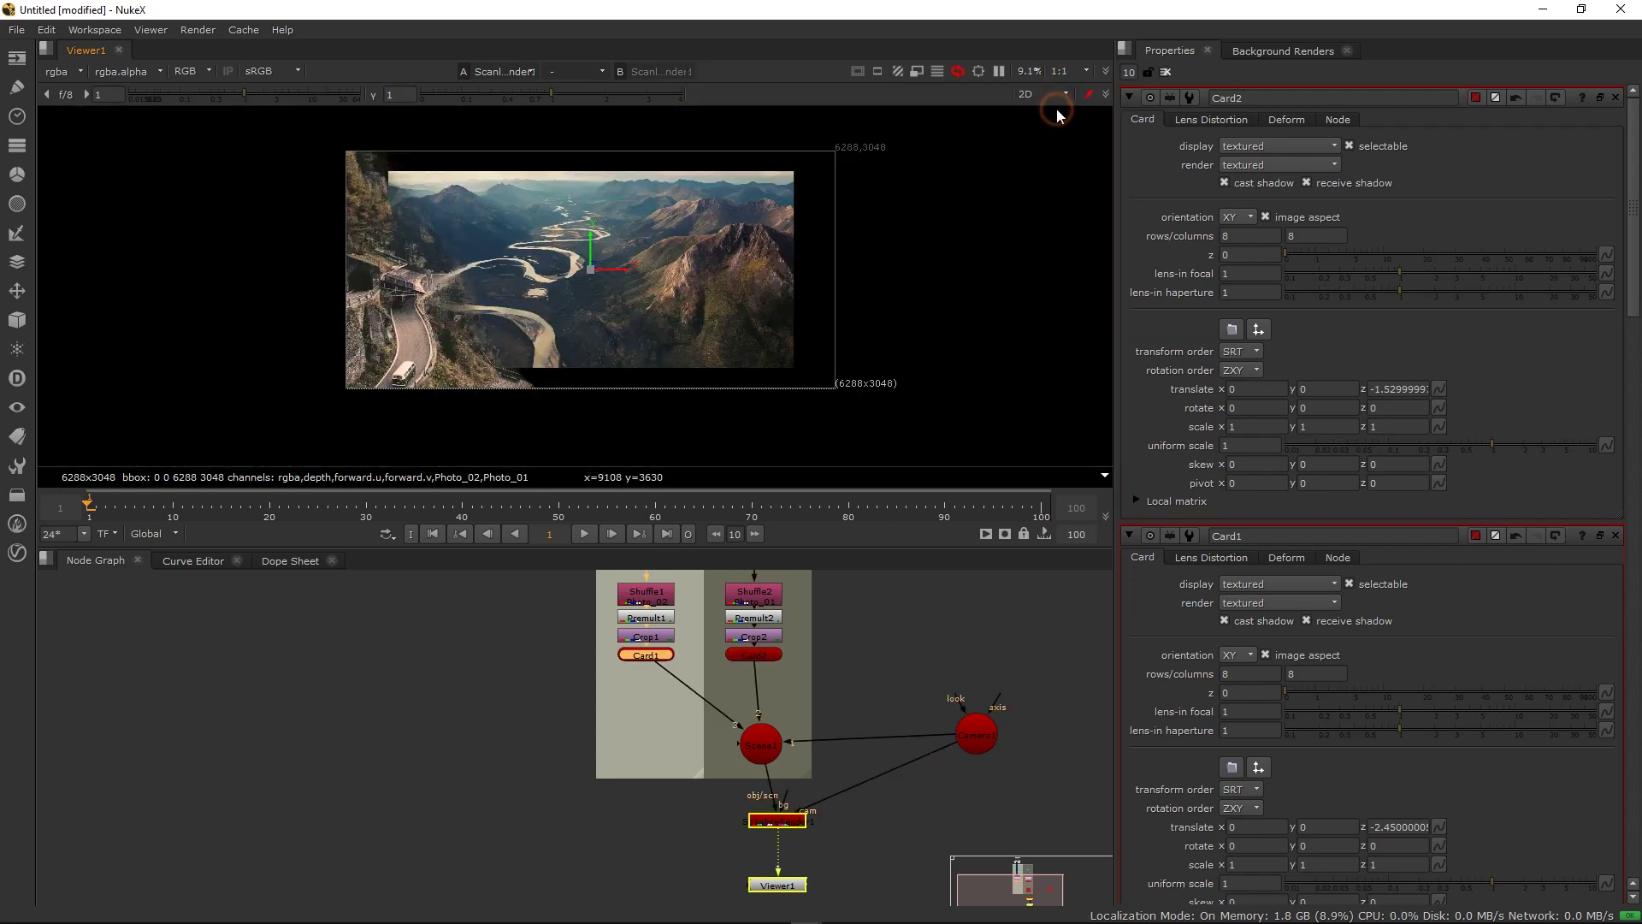
{"action": "left_click", "coordinate": [1028, 96]}
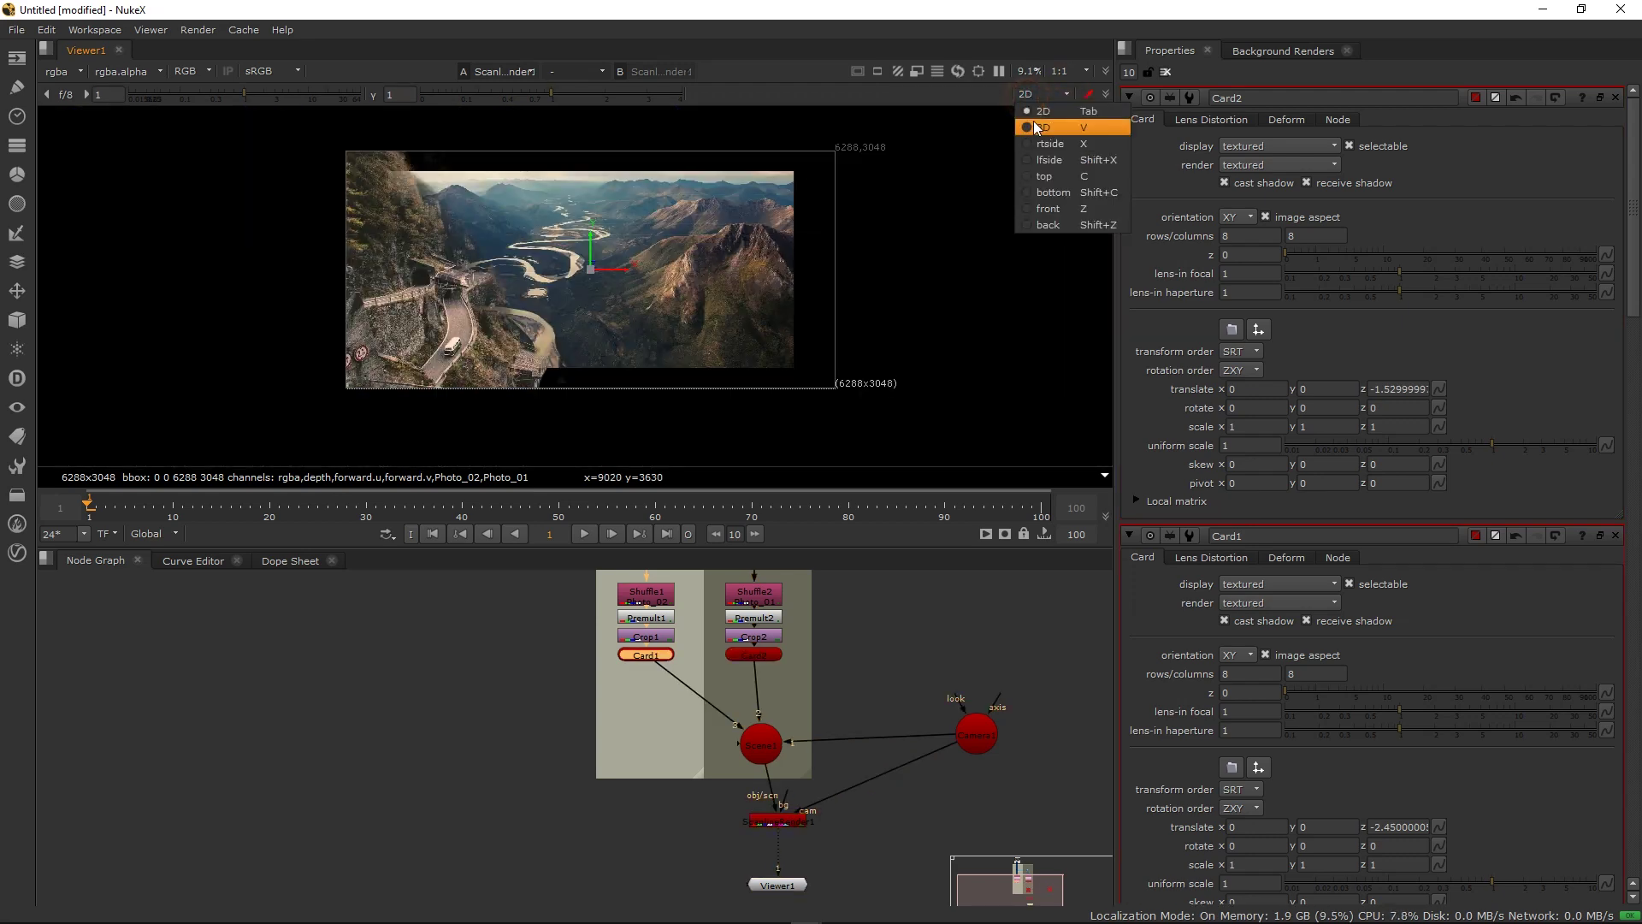
{"action": "left_click", "coordinate": [1039, 127]}
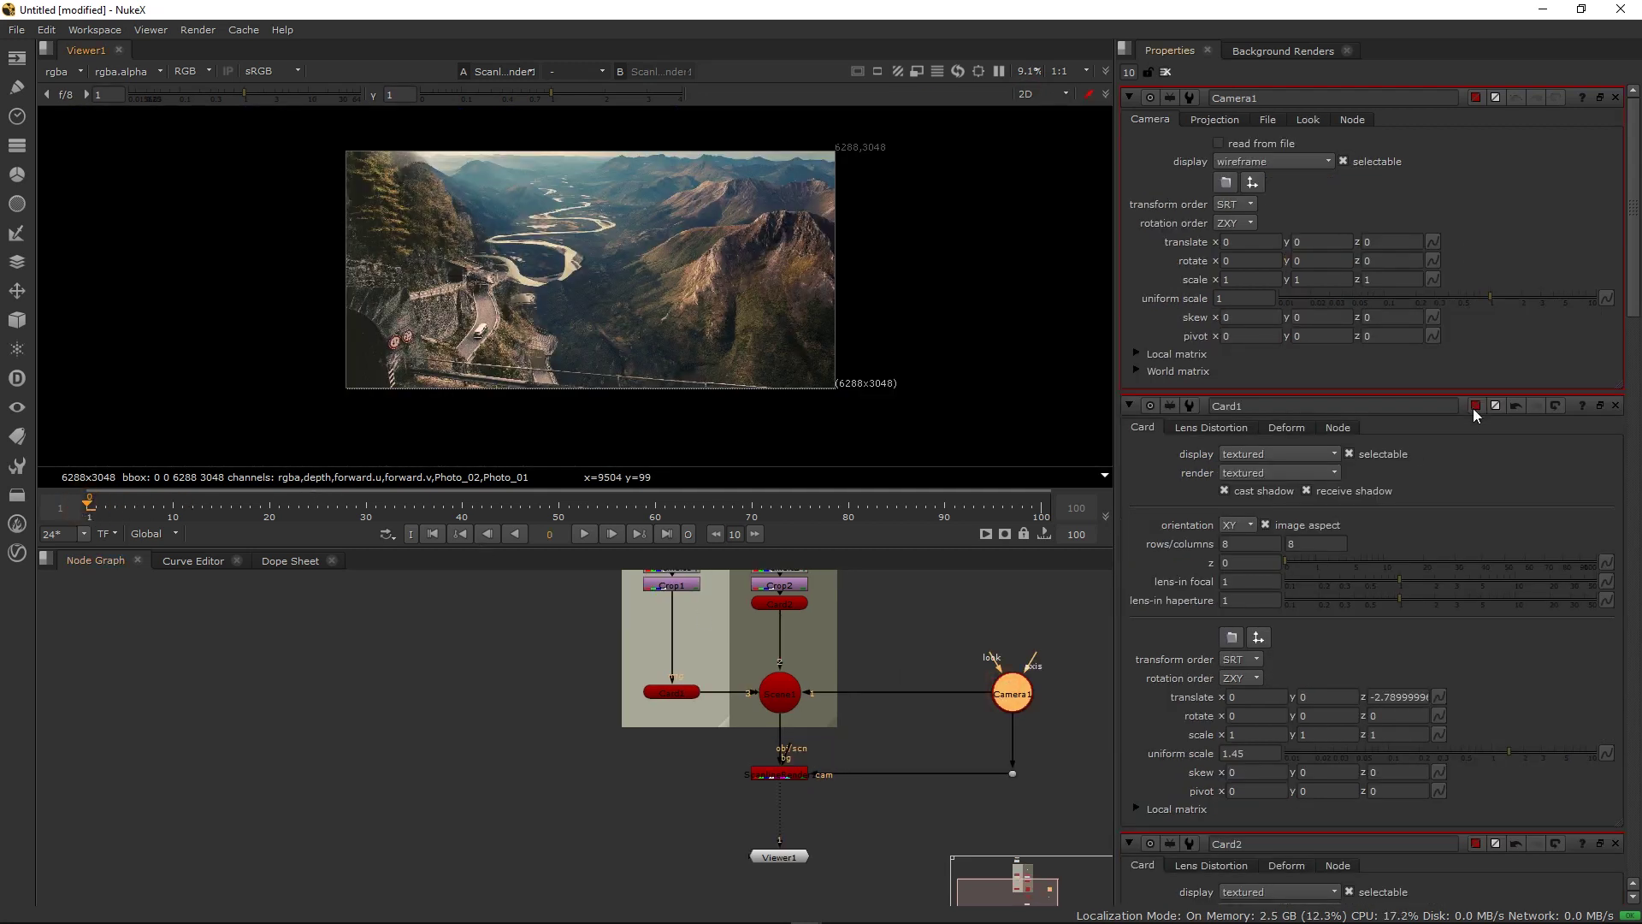
Nudge the ScanlineRender node down and set a translate keyframe on Camera1 at frame 1
{"action": "left_click", "coordinate": [774, 777]}
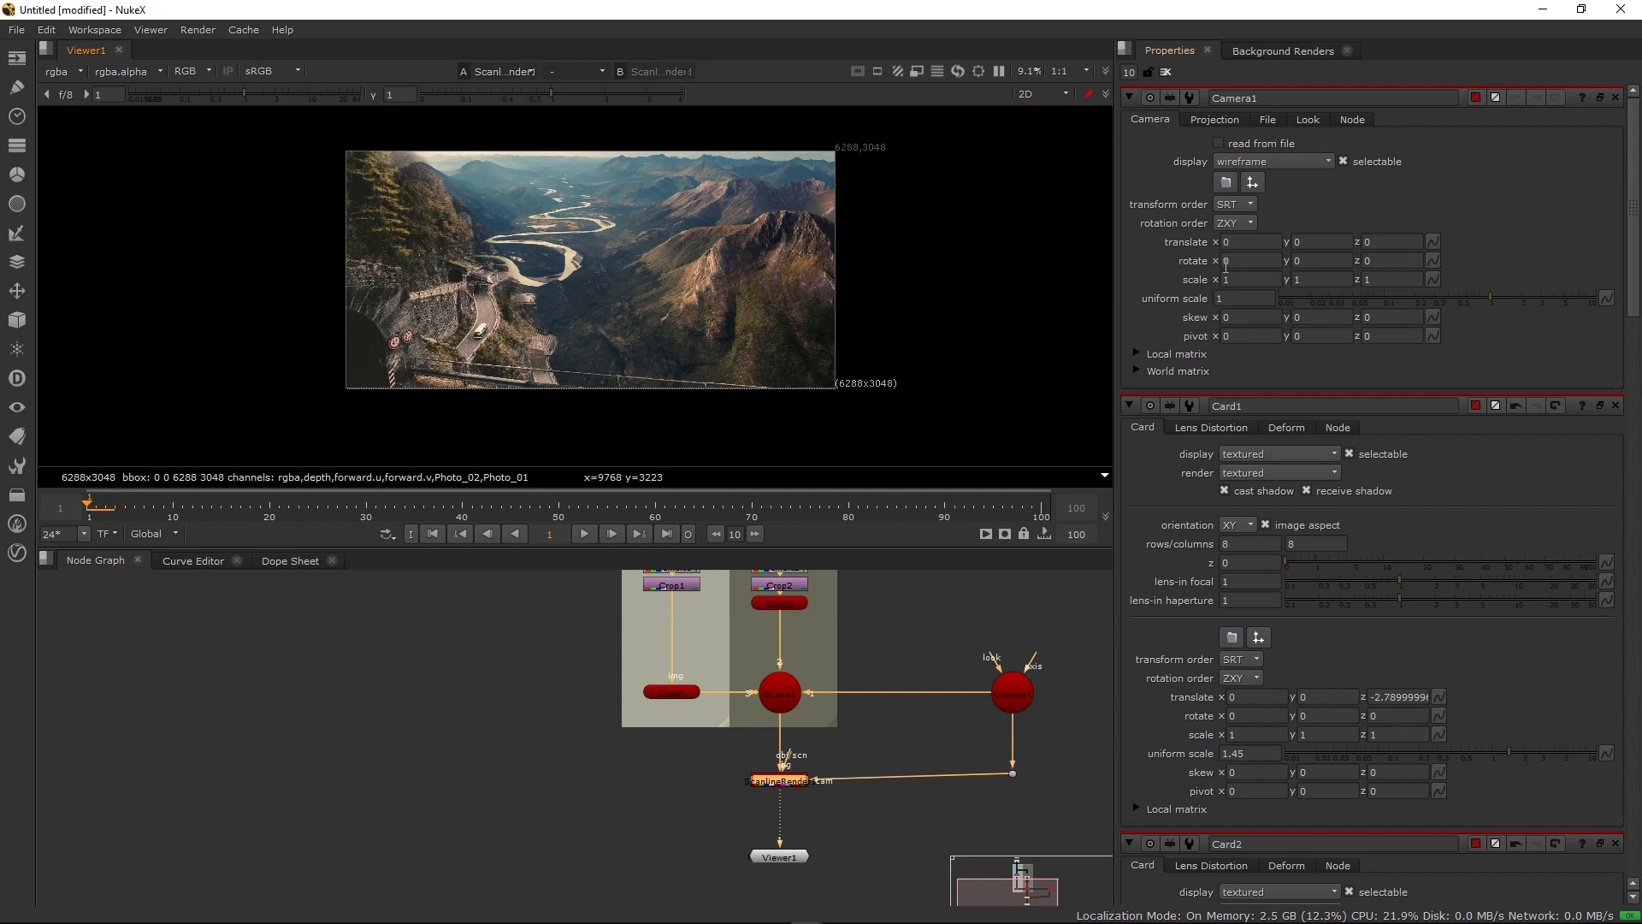
{"action": "left_click", "coordinate": [1433, 243]}
{"action": "left_click", "coordinate": [1434, 249]}
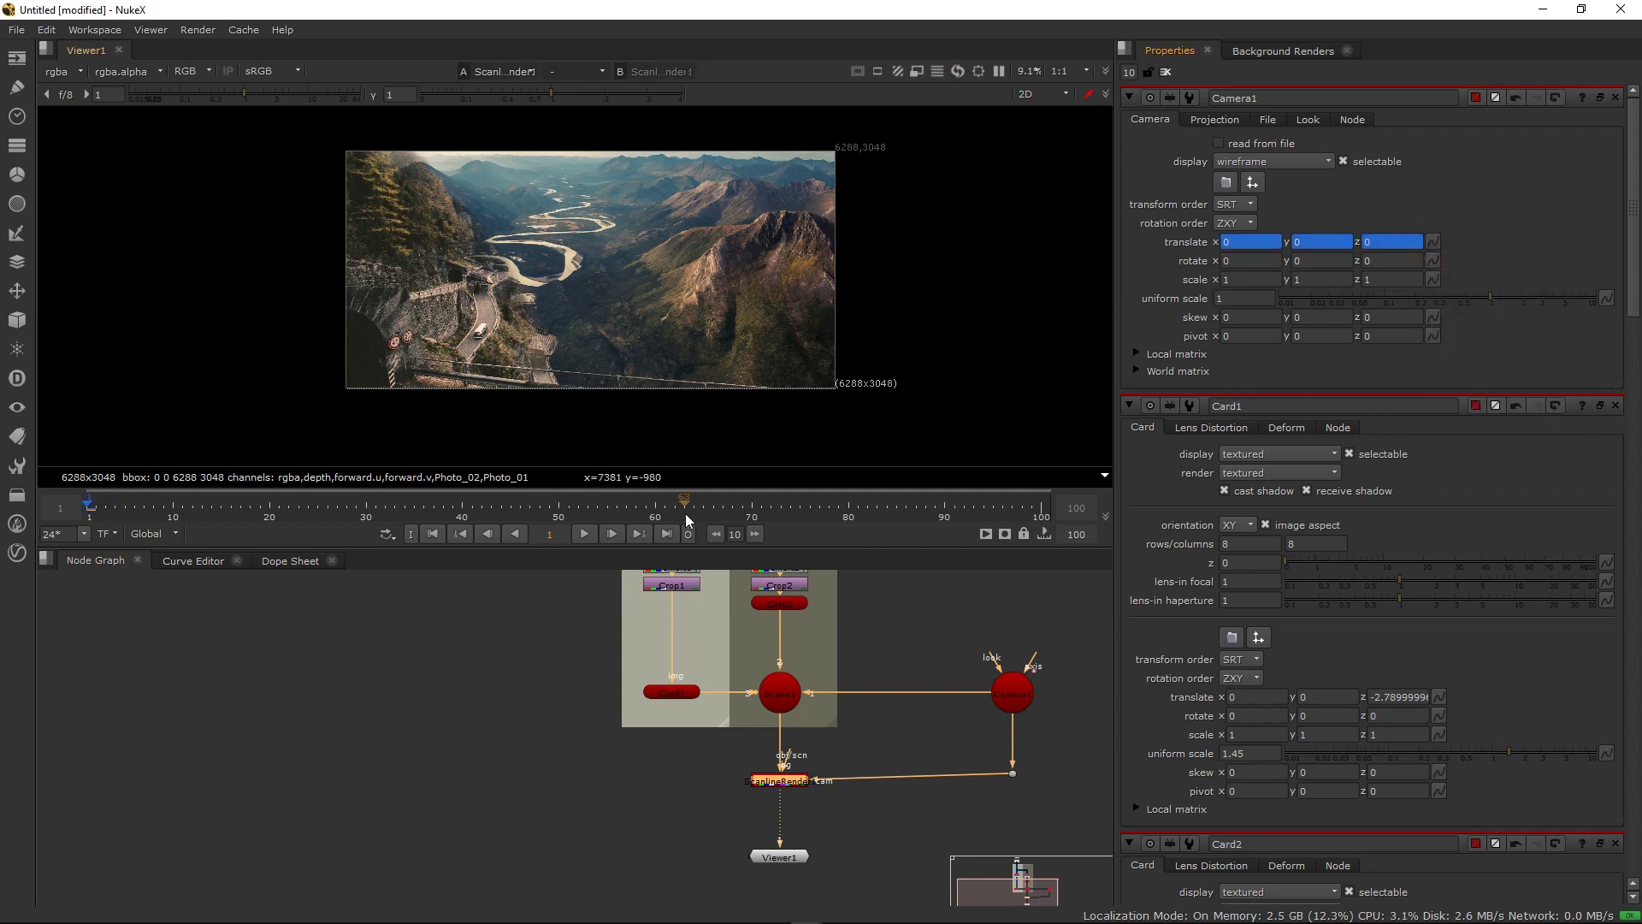
At frame 102, move Camera1 forward toward the cards to a Z translate of about -0.895
{"action": "left_click_drag", "start_coordinate": [694, 506], "coordinate": [1064, 513]}
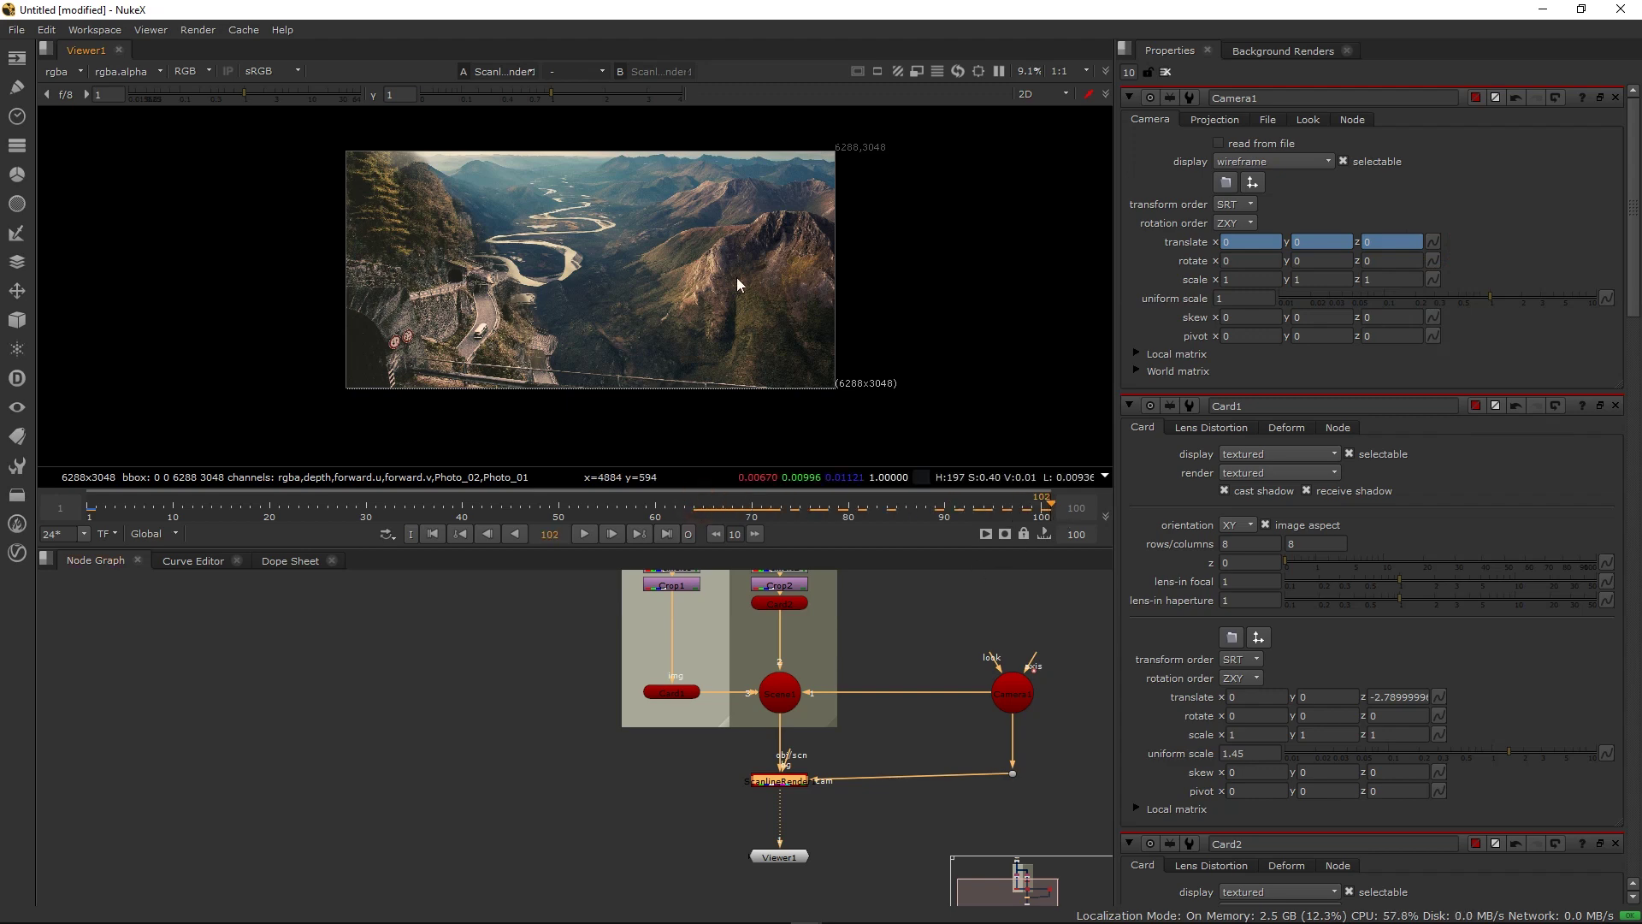
{"action": "key", "text": "Tab"}
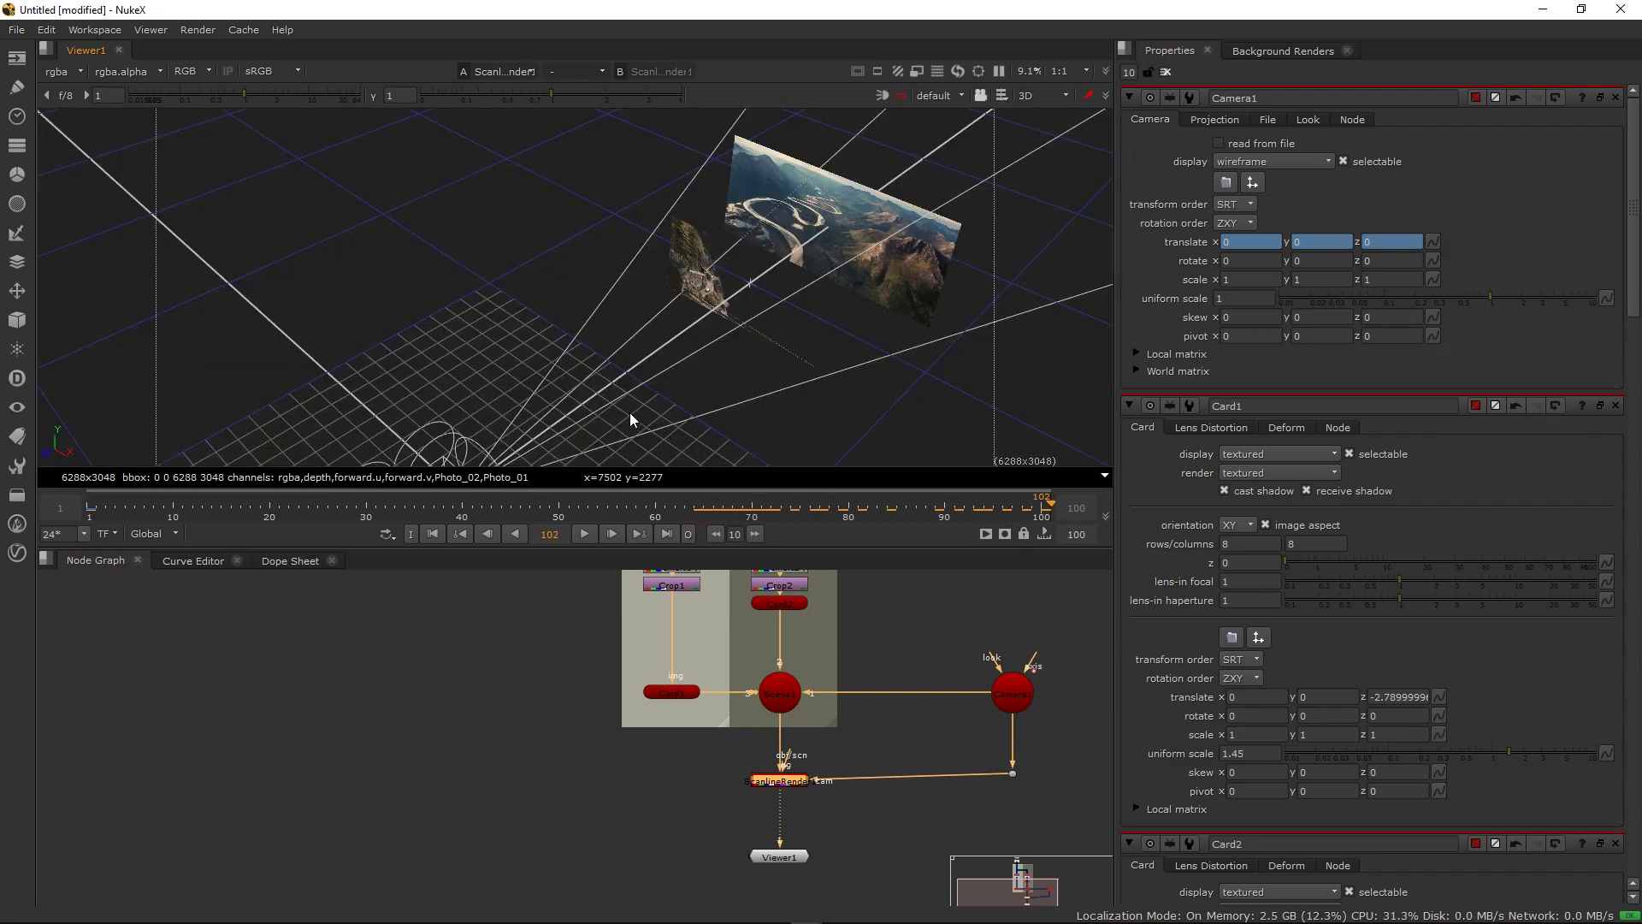
{"action": "left_click_drag", "start_coordinate": [651, 409], "coordinate": [608, 315]}
{"action": "left_click", "coordinate": [446, 301]}
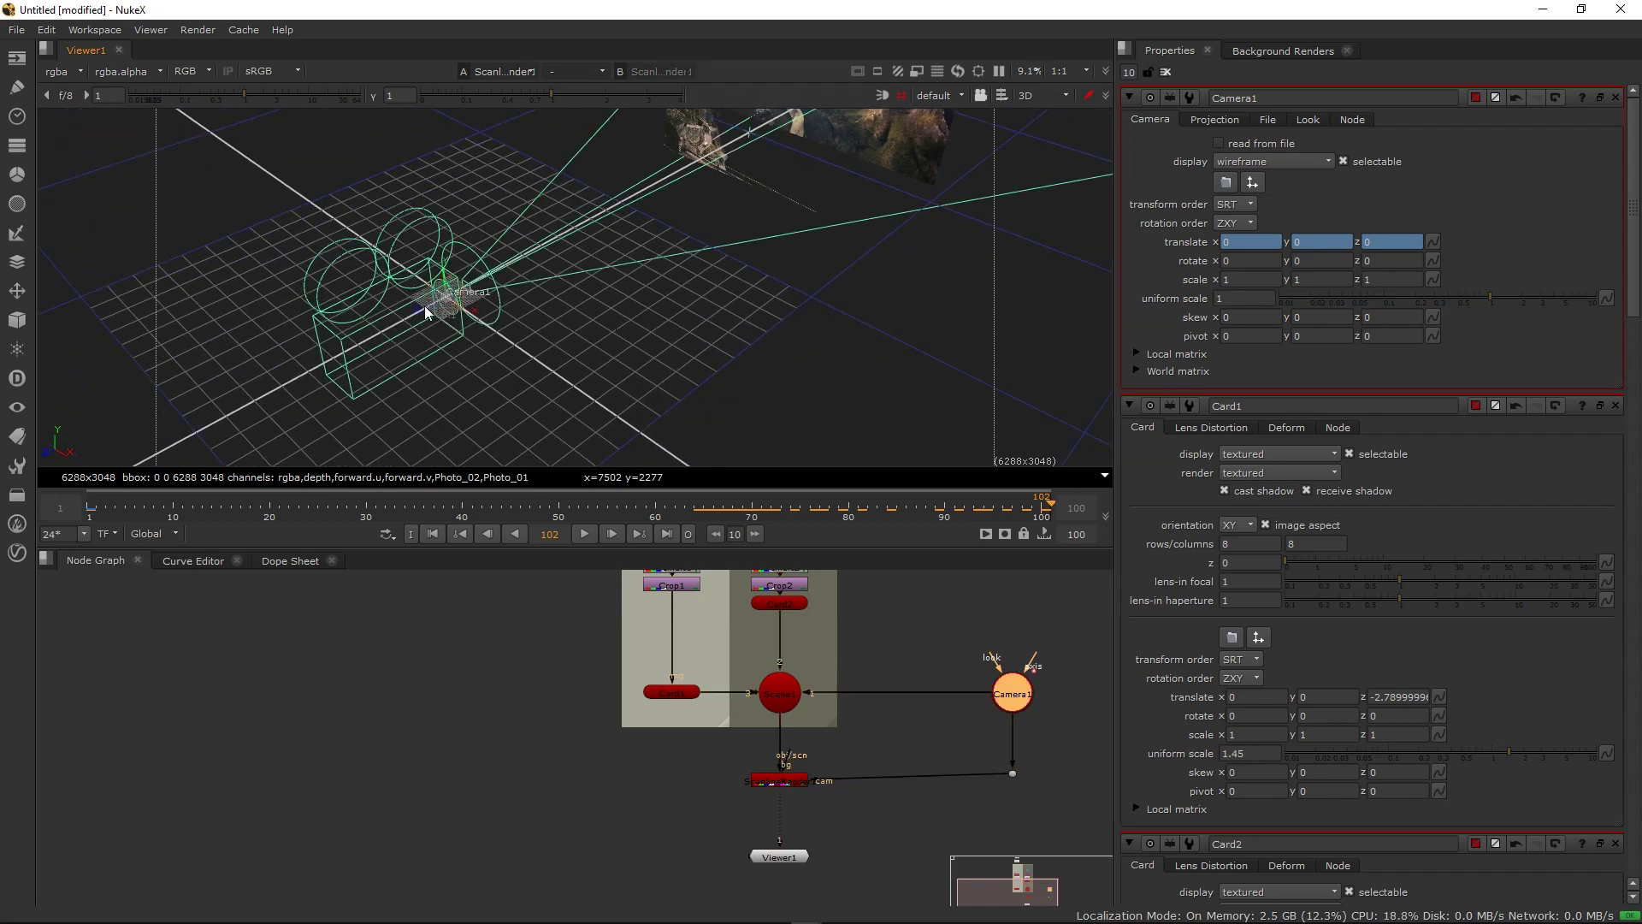
{"action": "left_click_drag", "start_coordinate": [425, 312], "coordinate": [629, 257]}
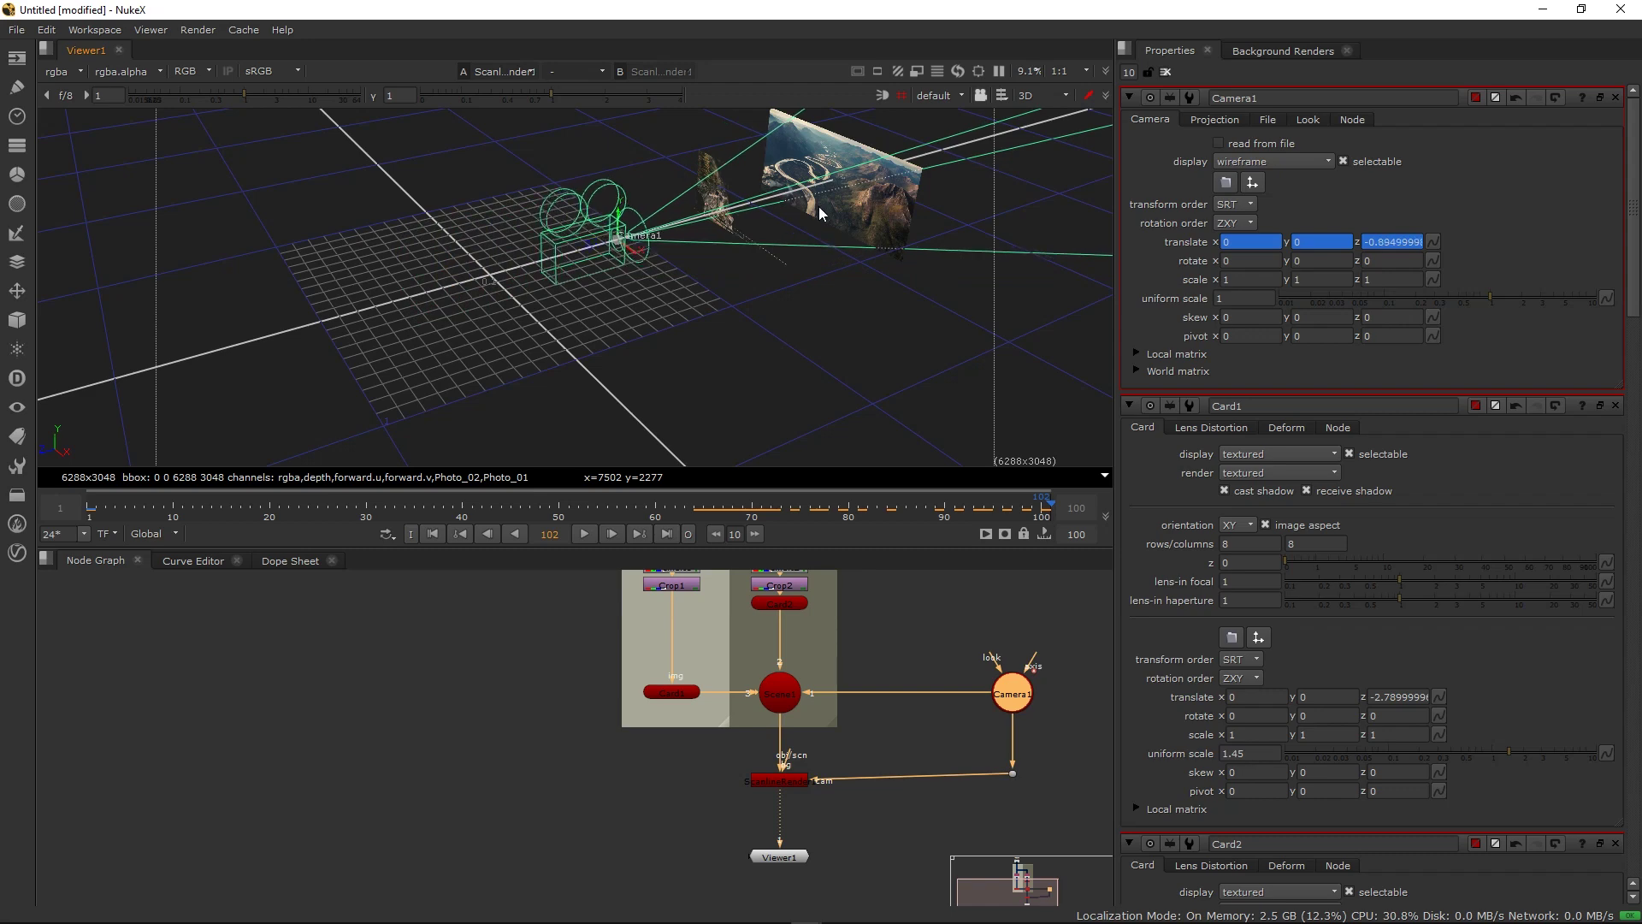
{"action": "mouse_move", "coordinate": [818, 207]}
{"action": "left_mouse_down"}
{"action": "mouse_move", "coordinate": [802, 244]}
{"action": "mouse_move", "coordinate": [813, 218]}
{"action": "left_mouse_up"}
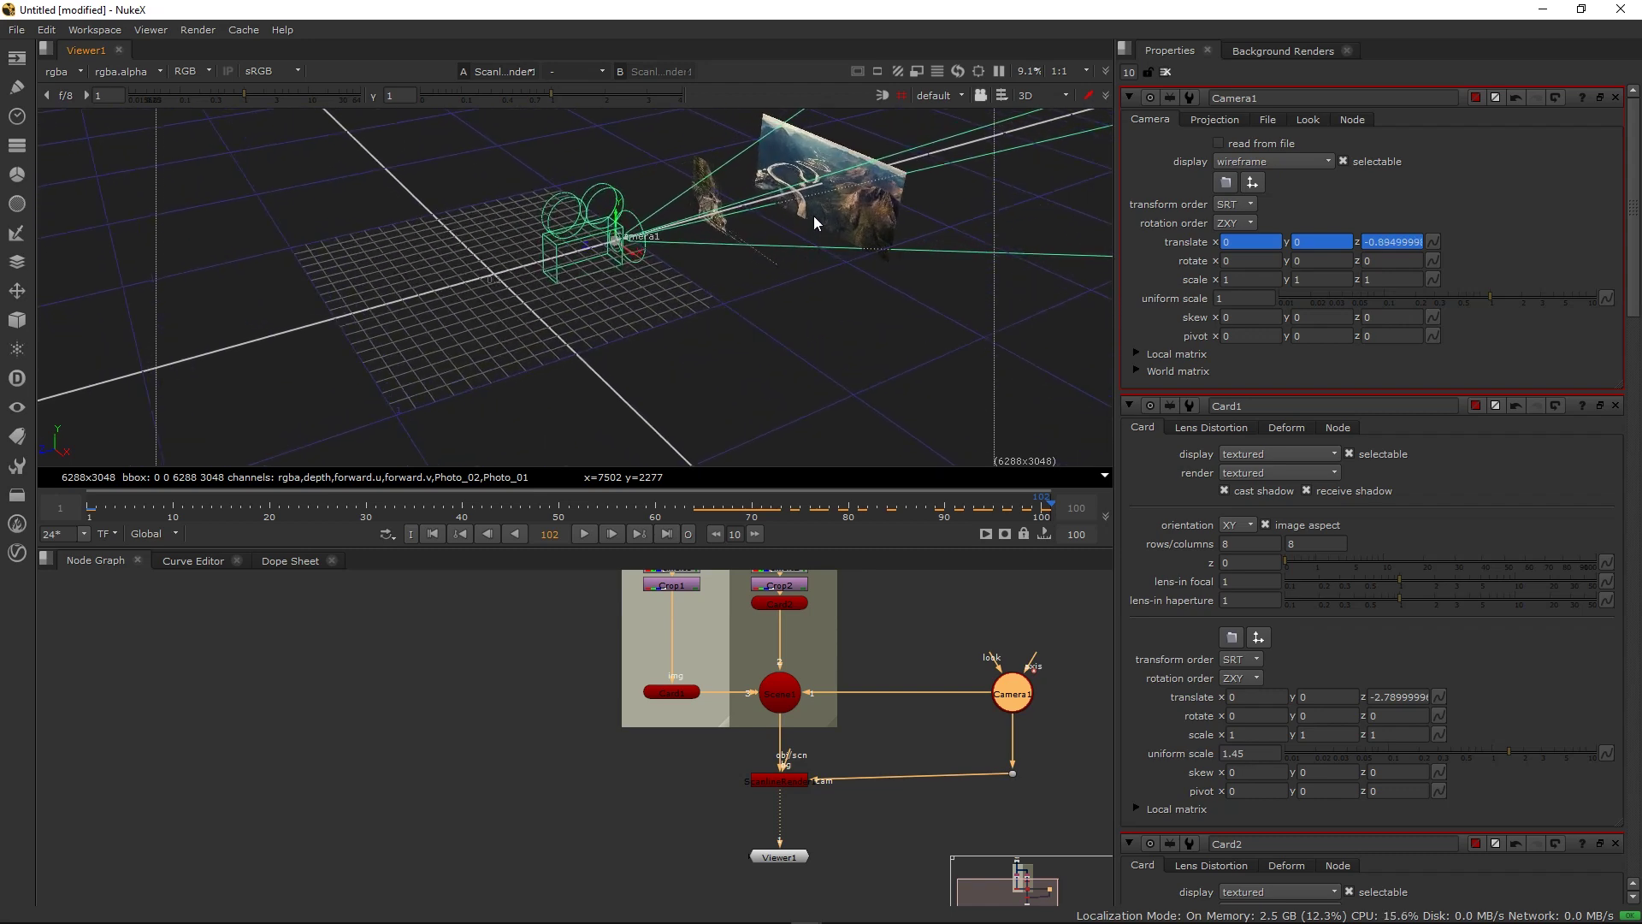
Undo the Camera1 node's last move in the graph and play the camera animation from the timeline's start in the 2D view
{"action": "key", "text": "Tab"}
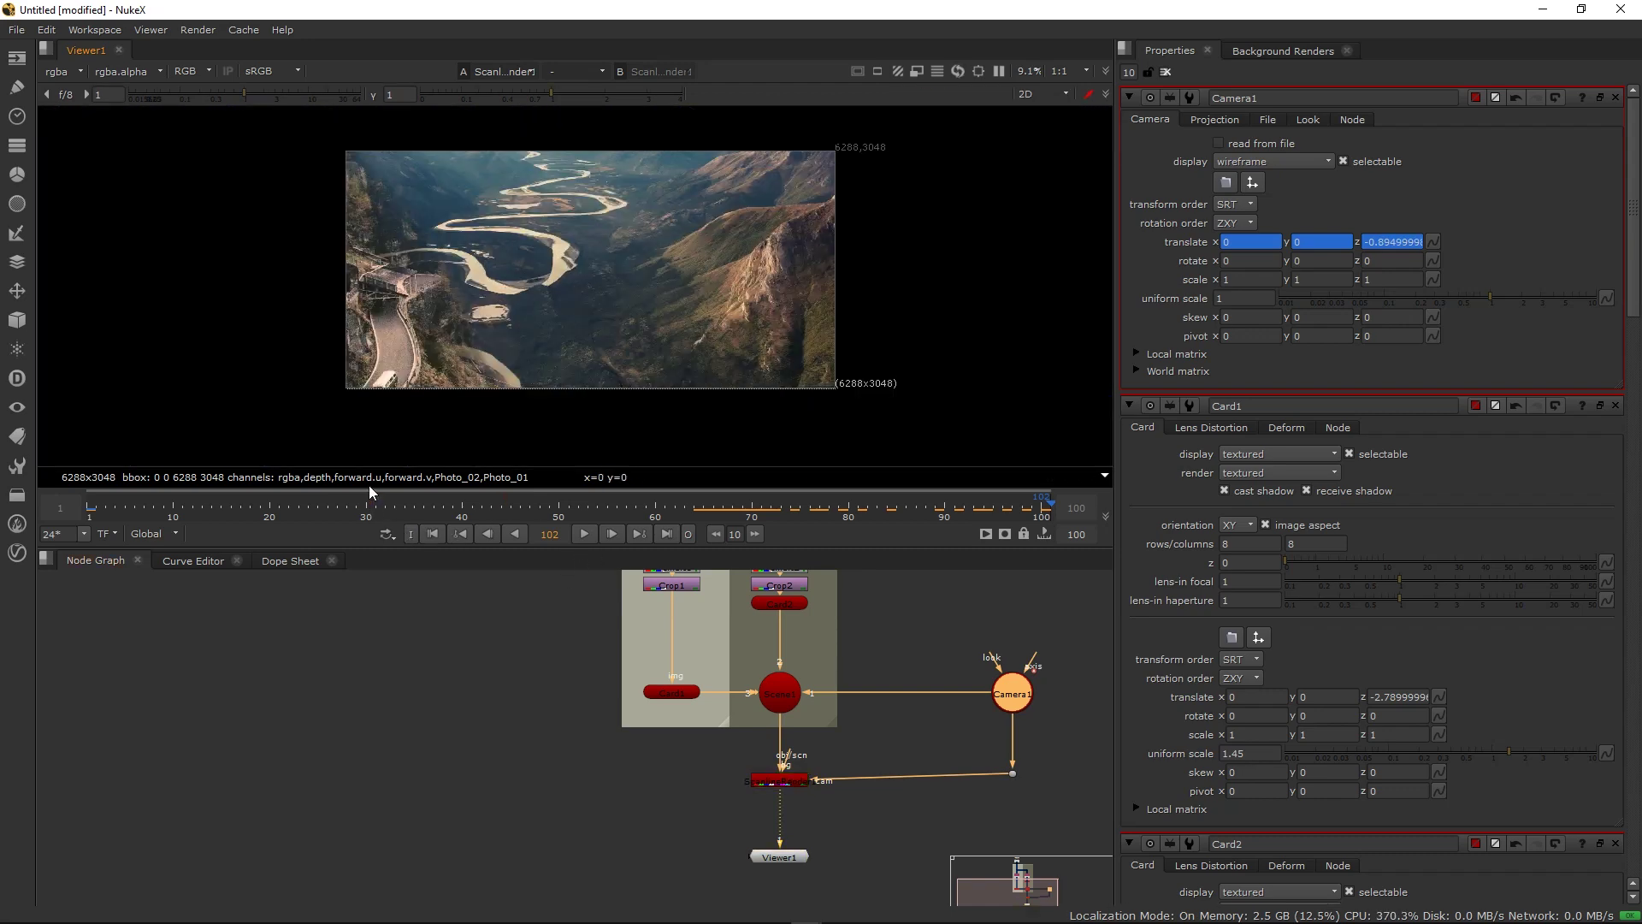
{"action": "left_click_drag", "start_coordinate": [382, 501], "coordinate": [63, 500]}
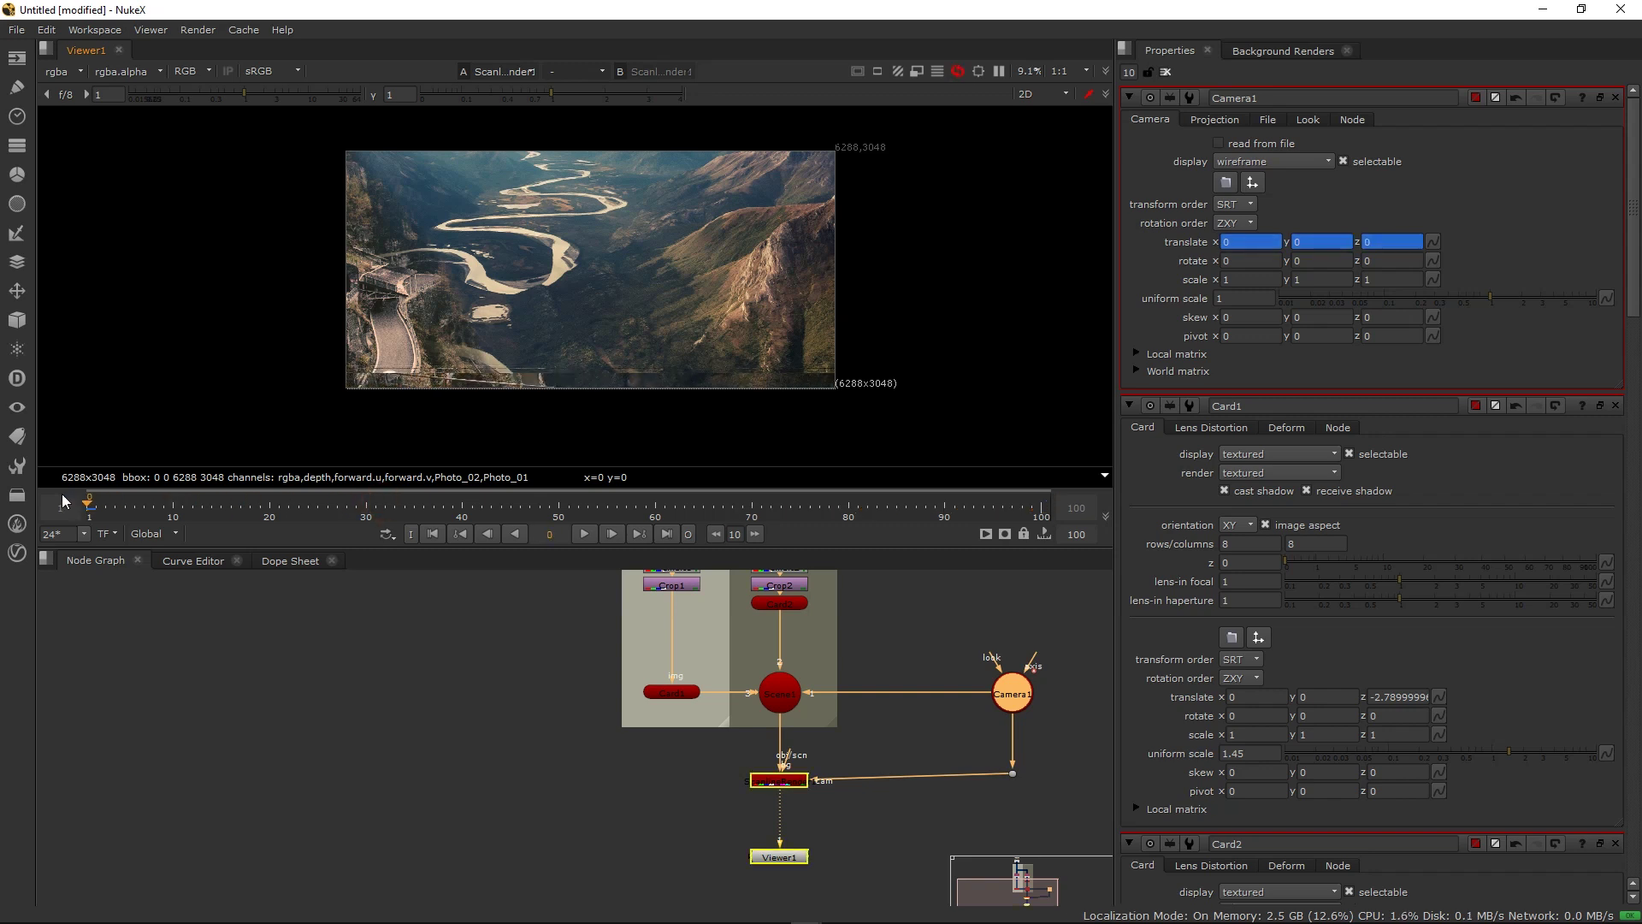
{"action": "key", "text": "ctrl+z"}
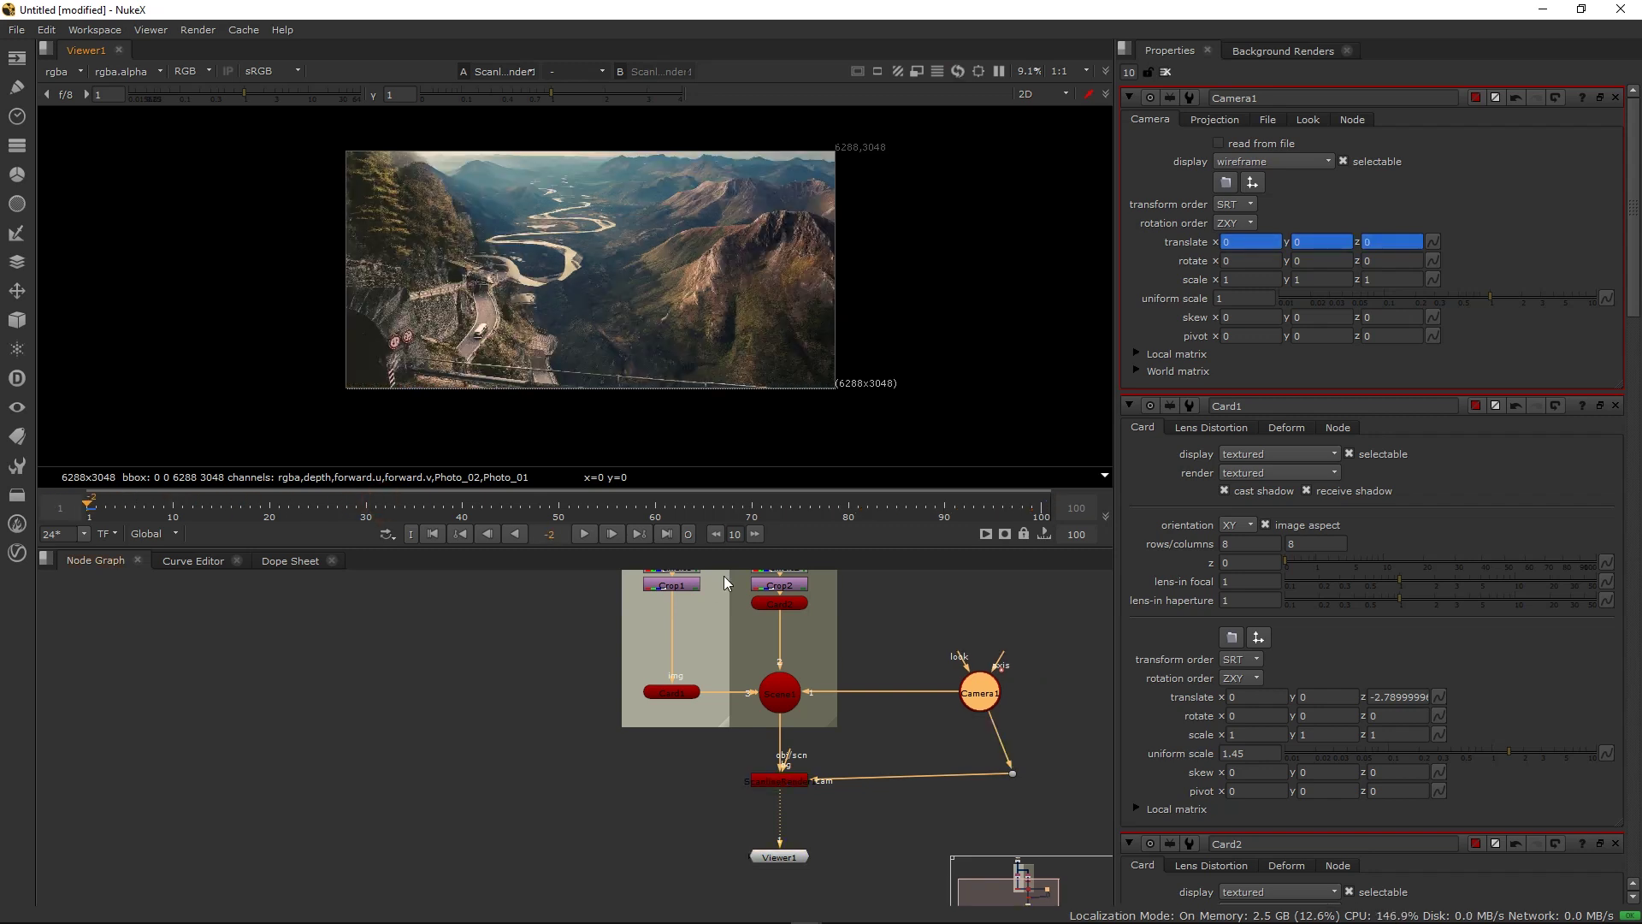
{"action": "key", "text": "l"}
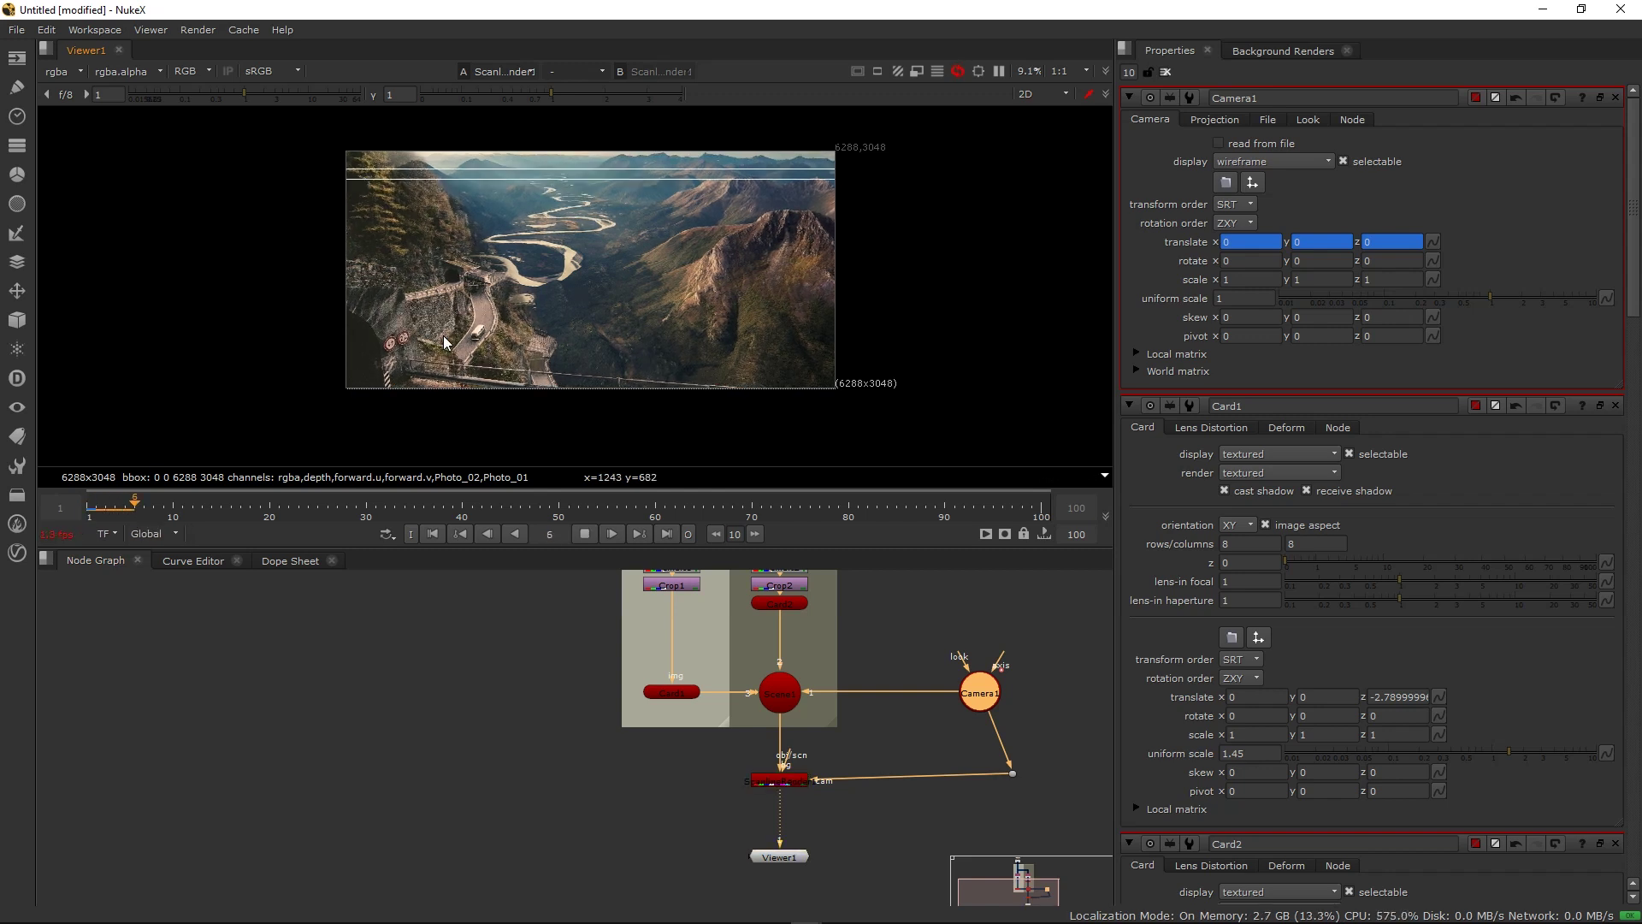